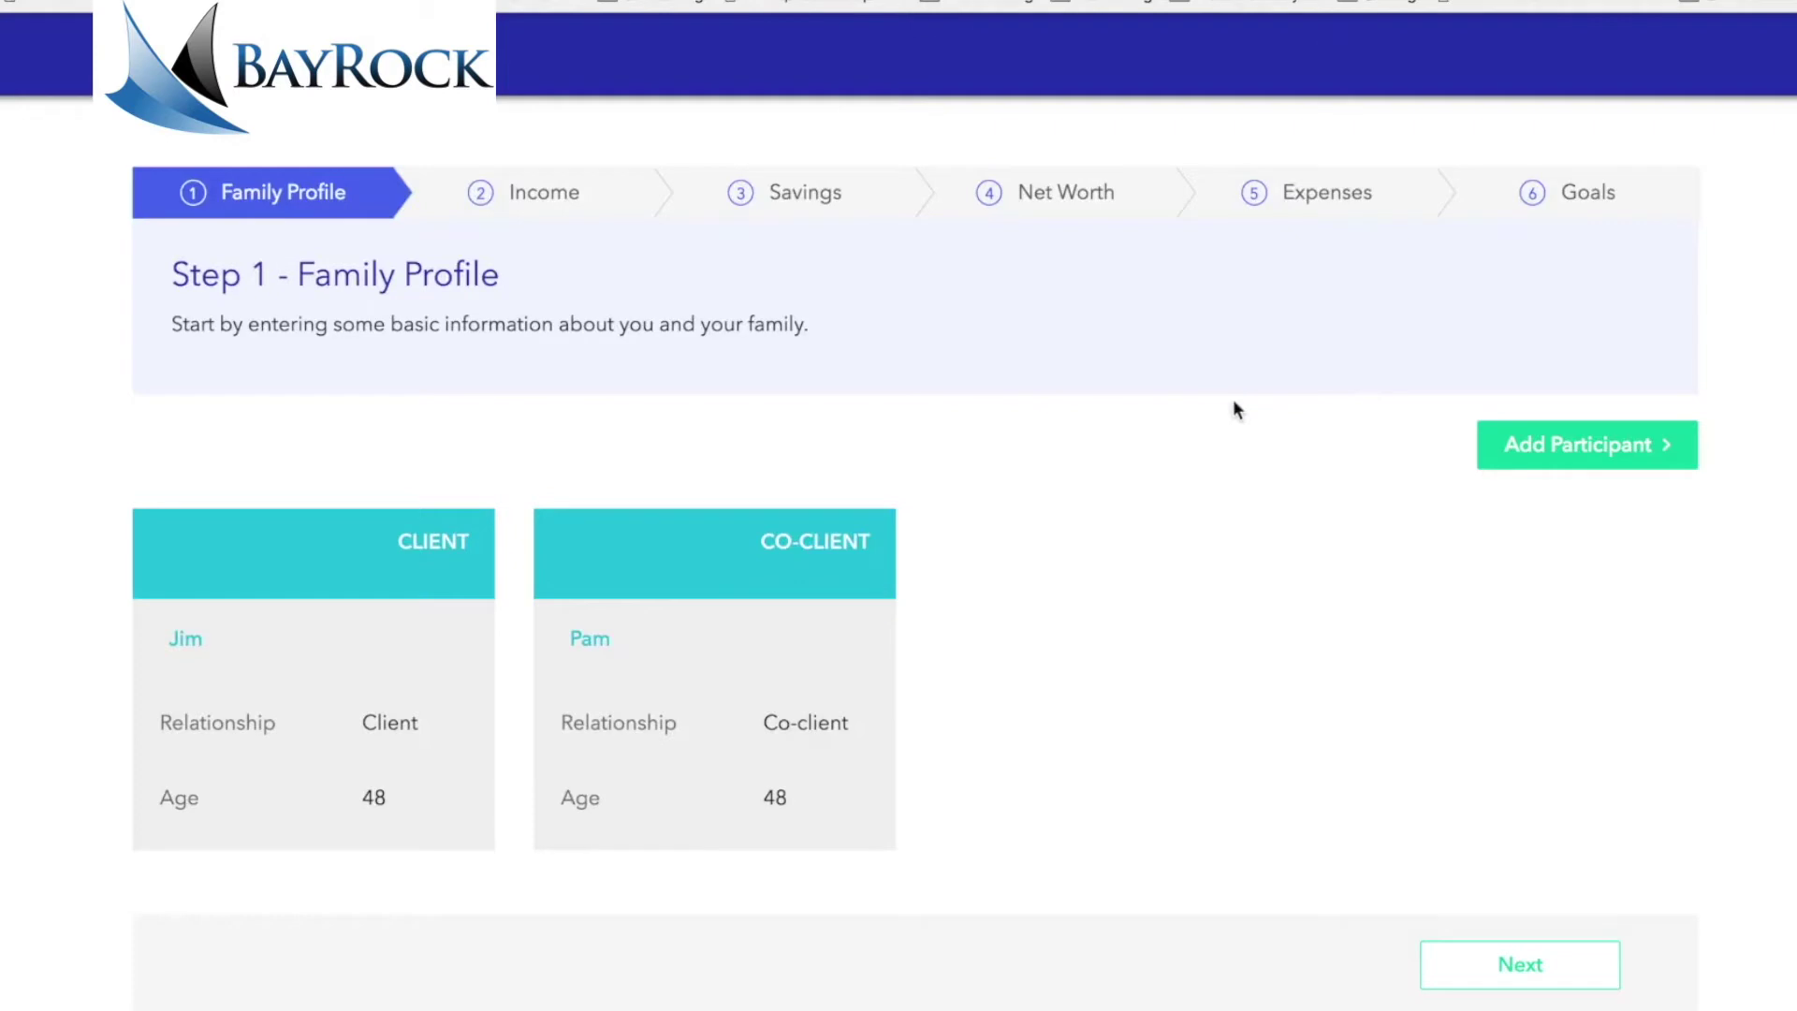
scroll(1216, 421, "down", 2)
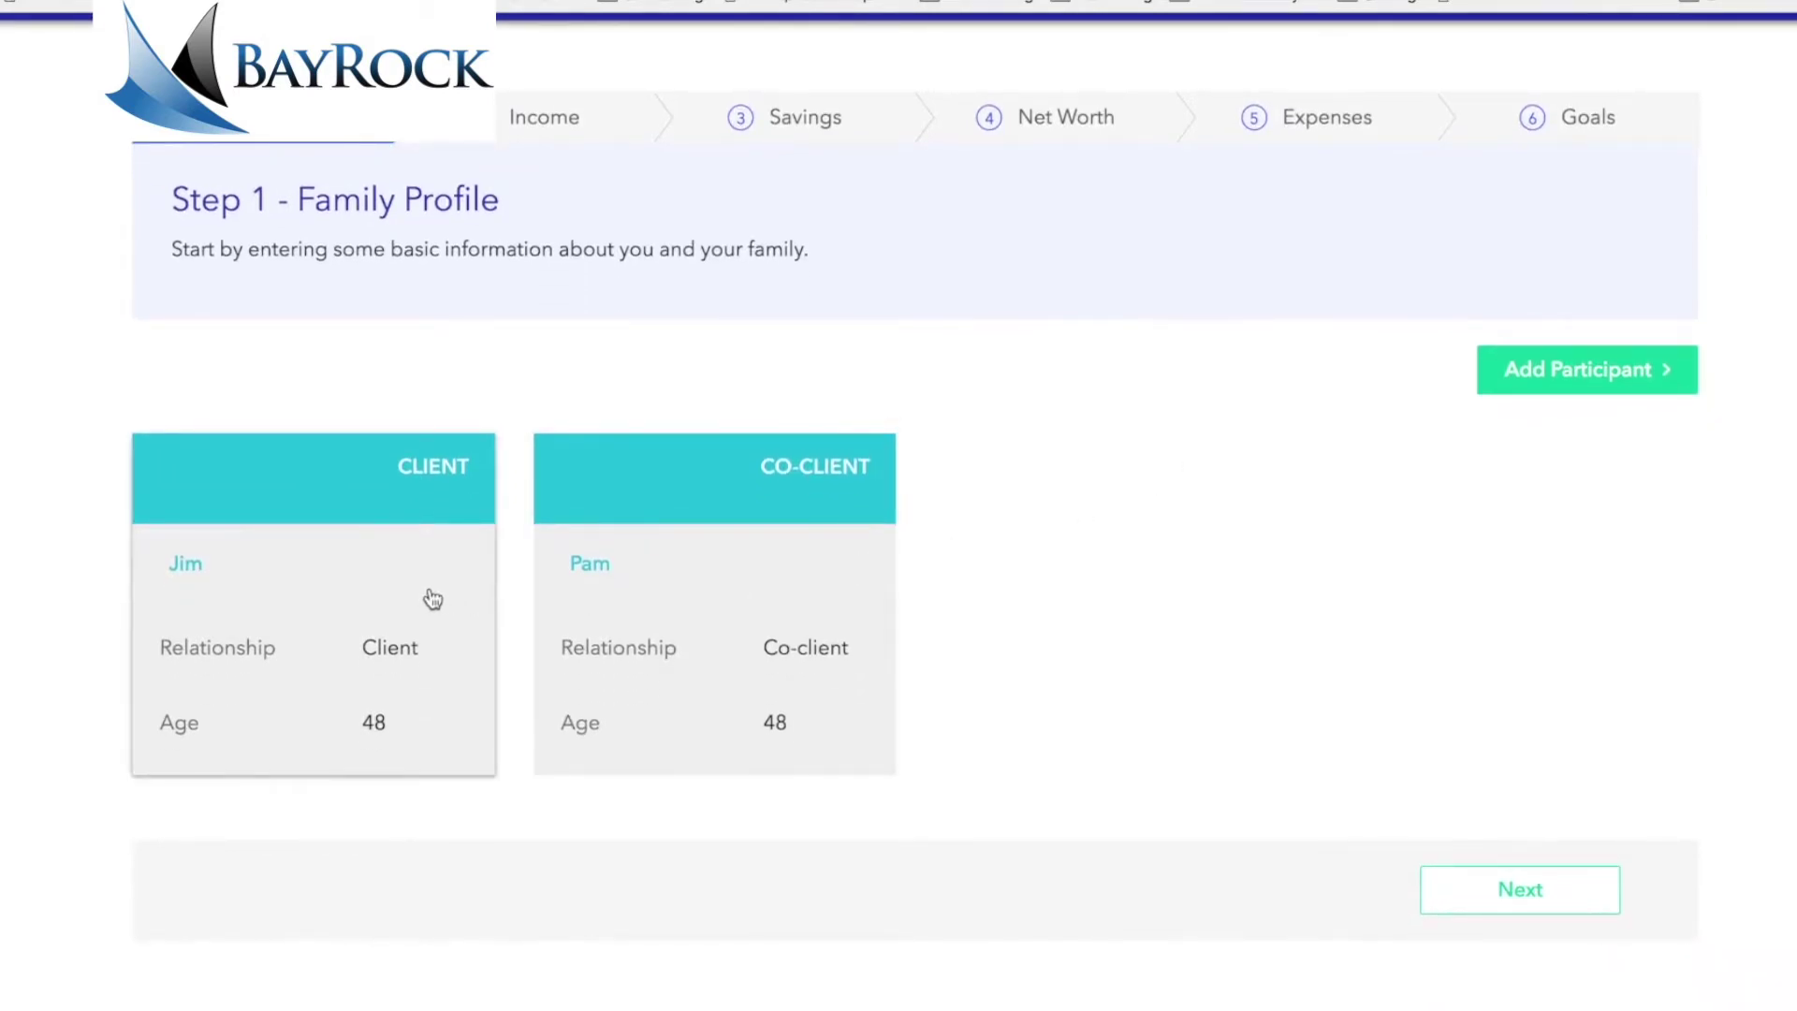
left_click(432, 598)
scroll(430, 589, "down", 3)
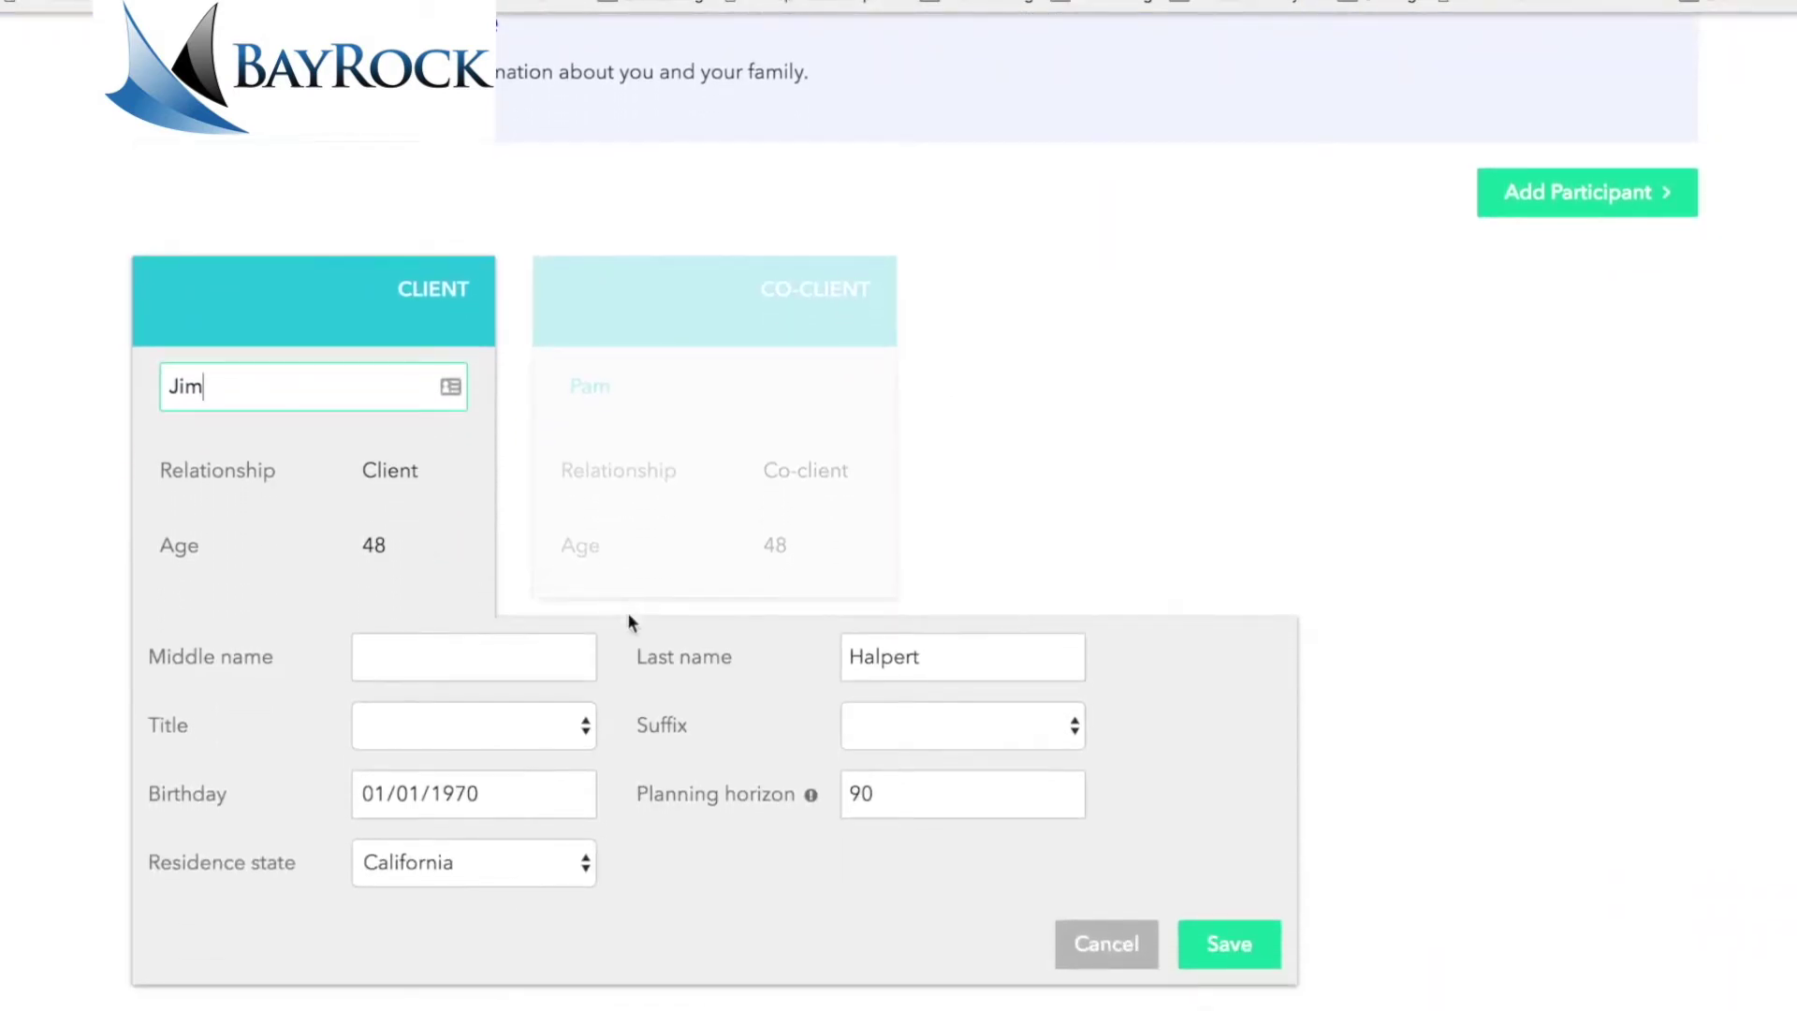
left_click(497, 793)
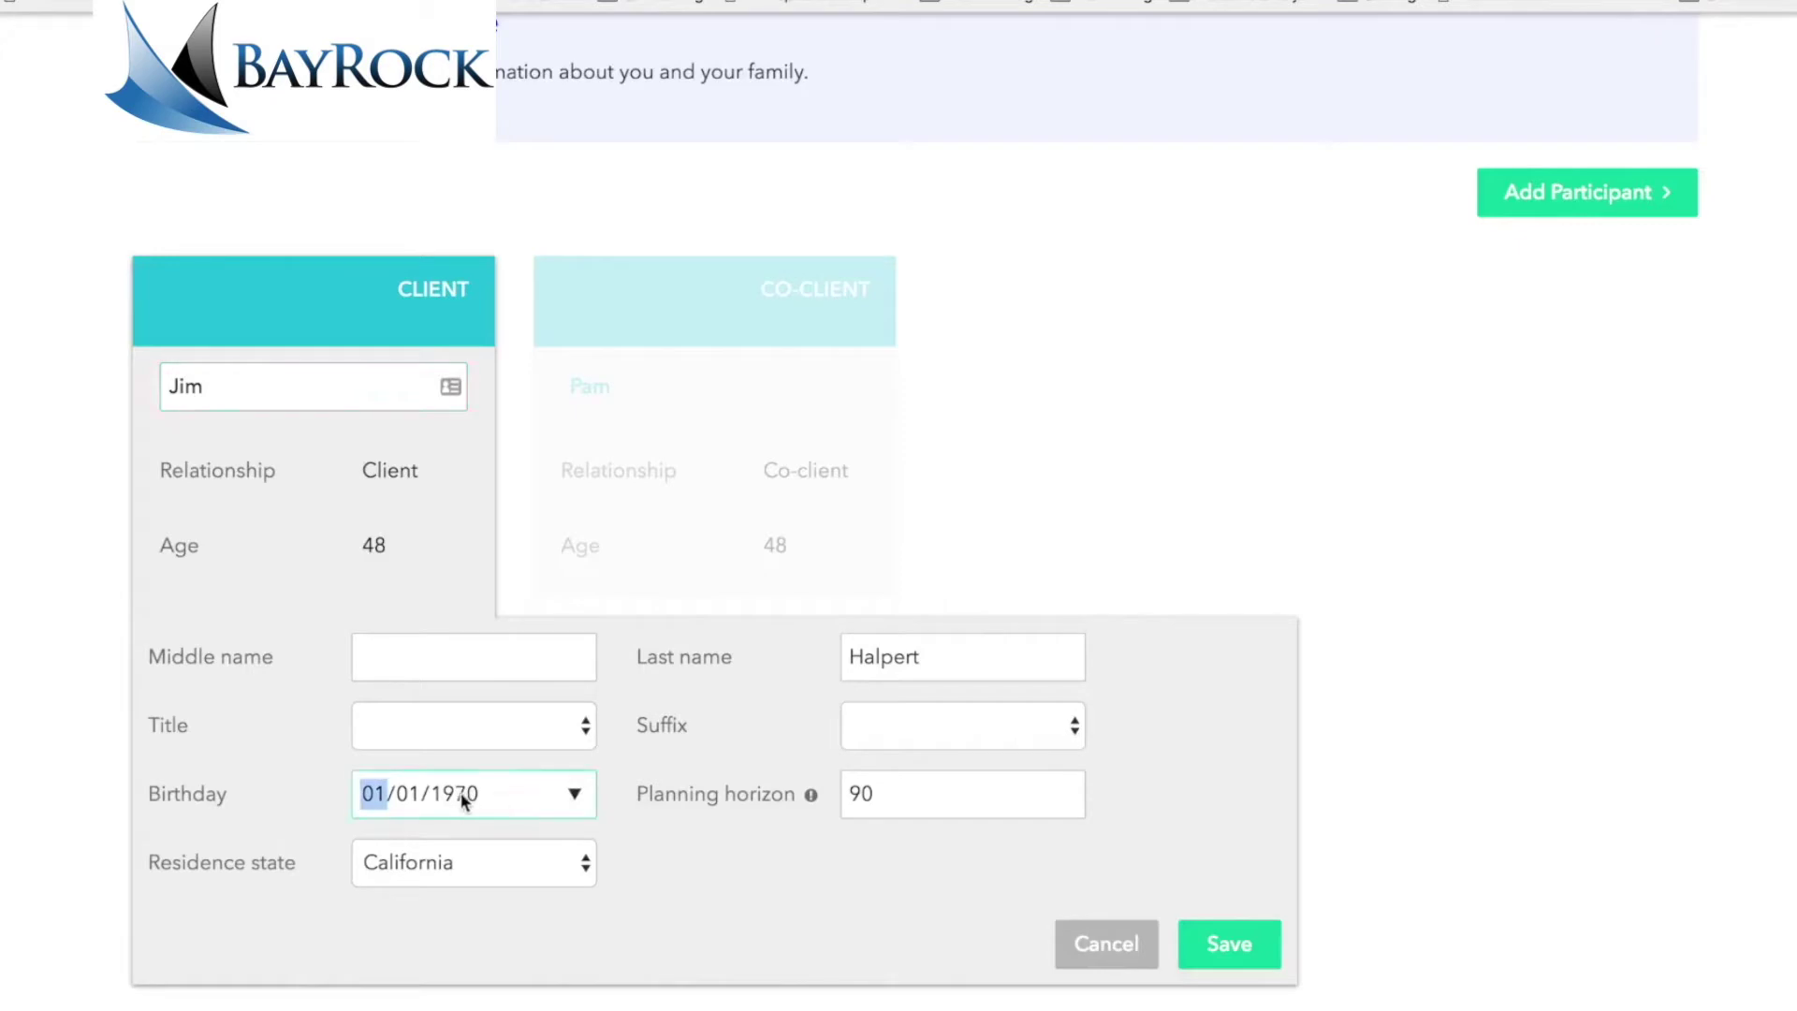
left_click(573, 794)
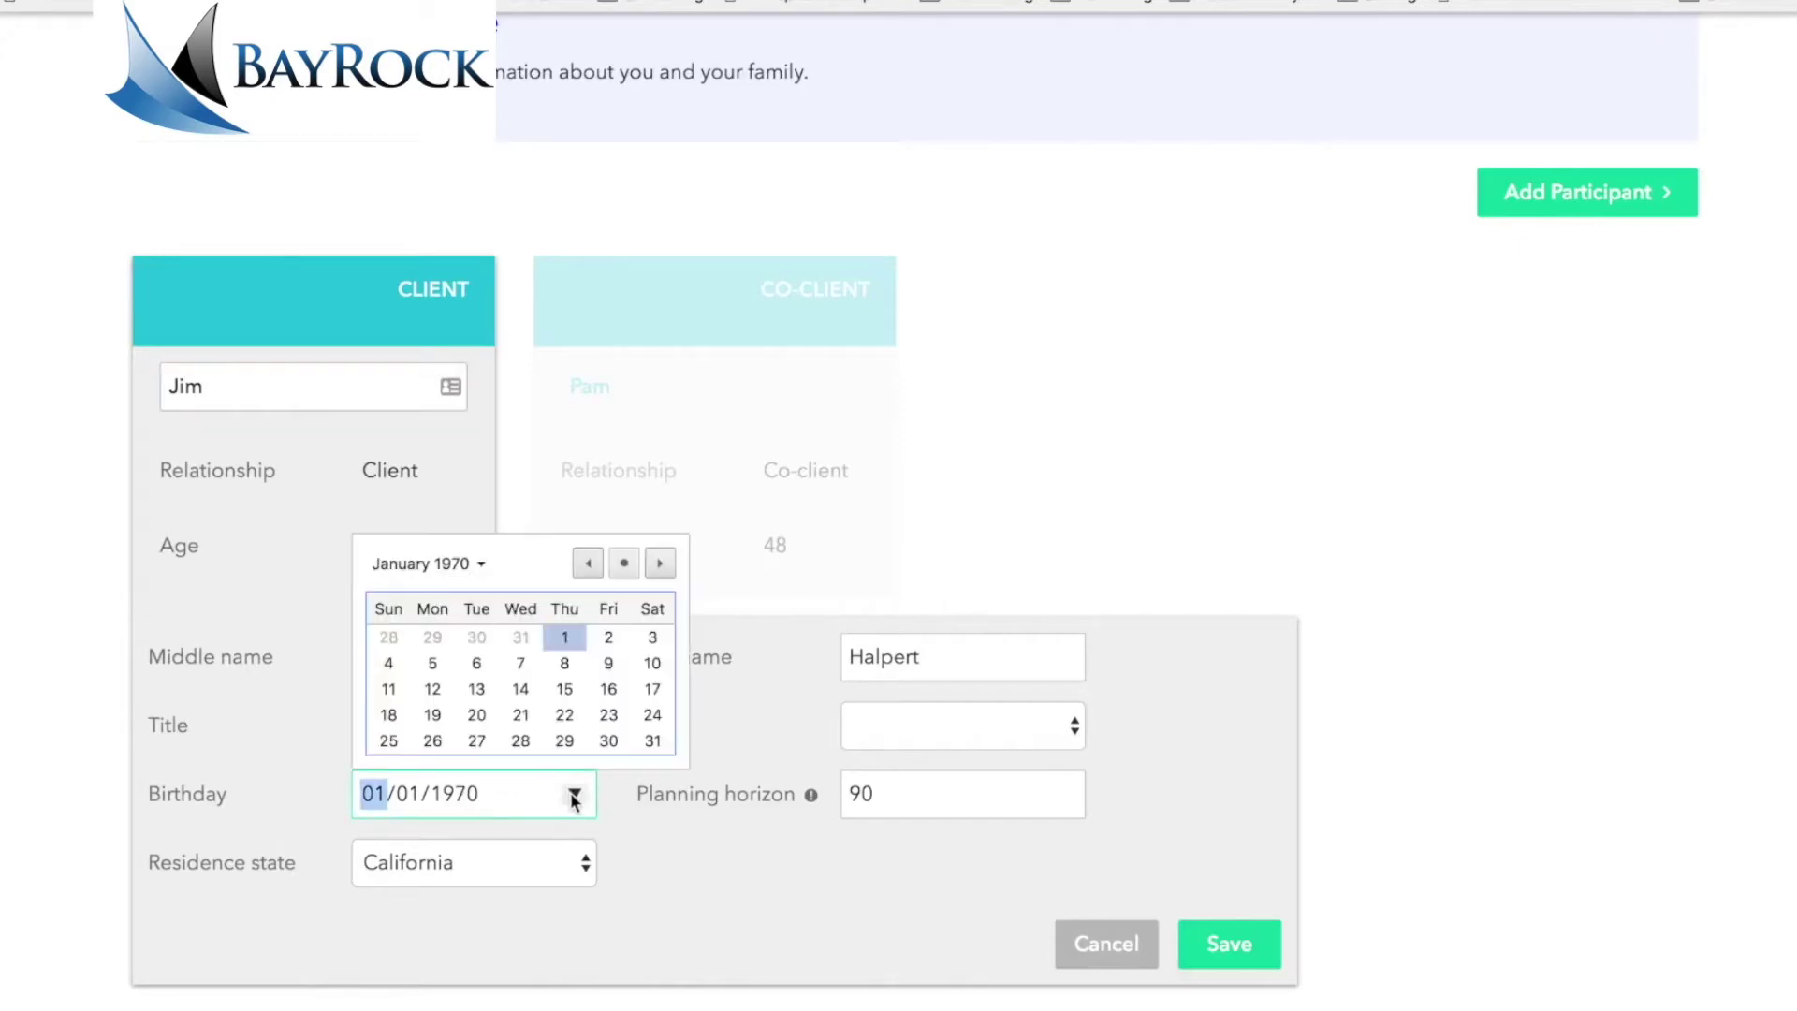
left_click(702, 796)
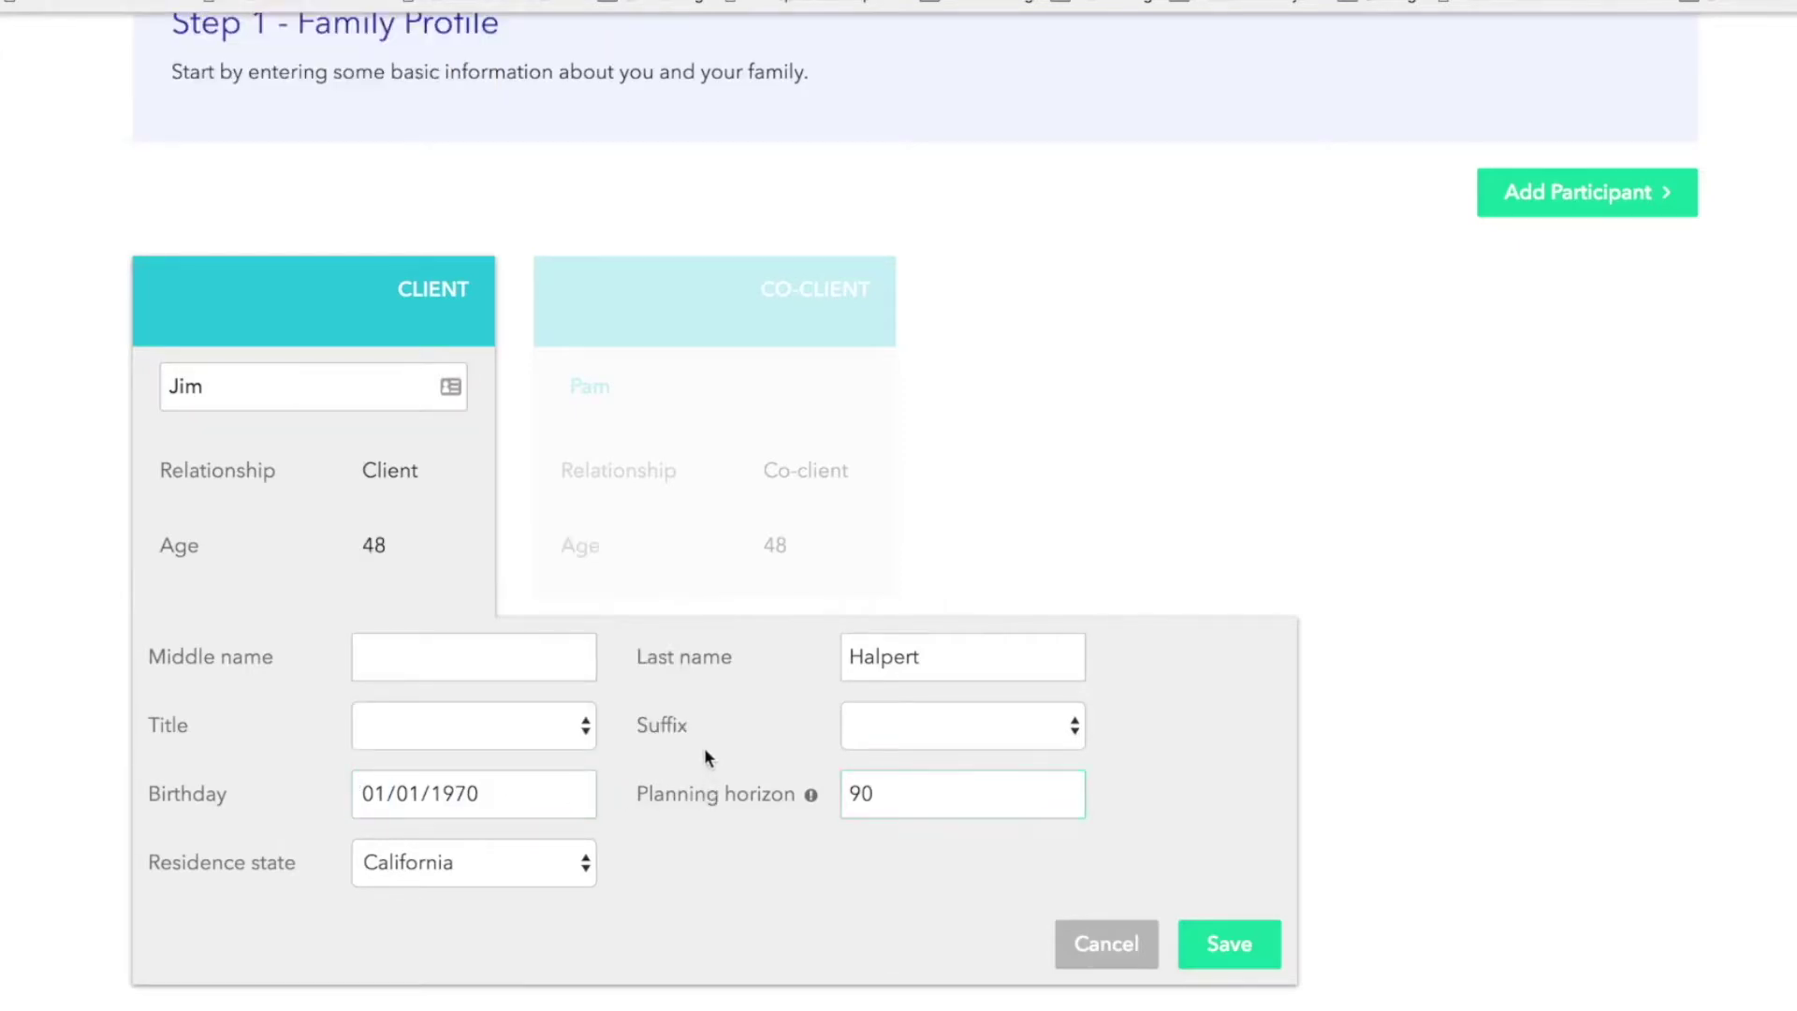
left_click(1227, 944)
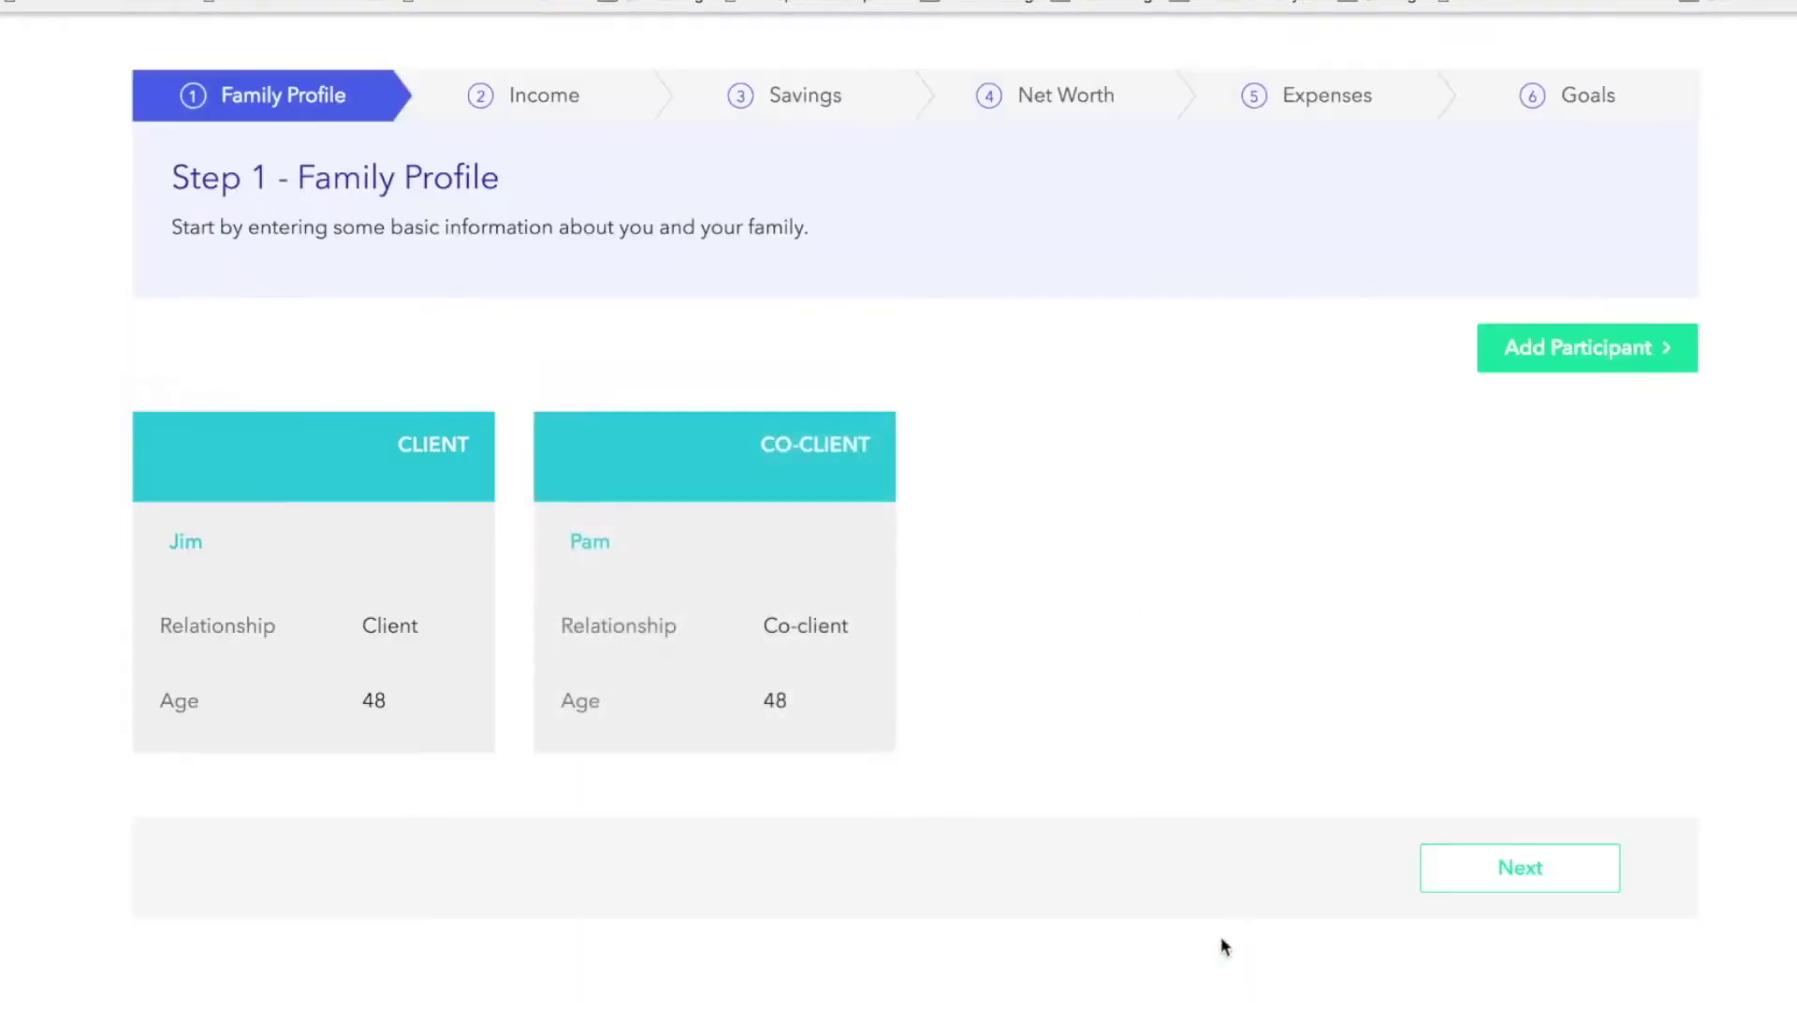
left_click(796, 646)
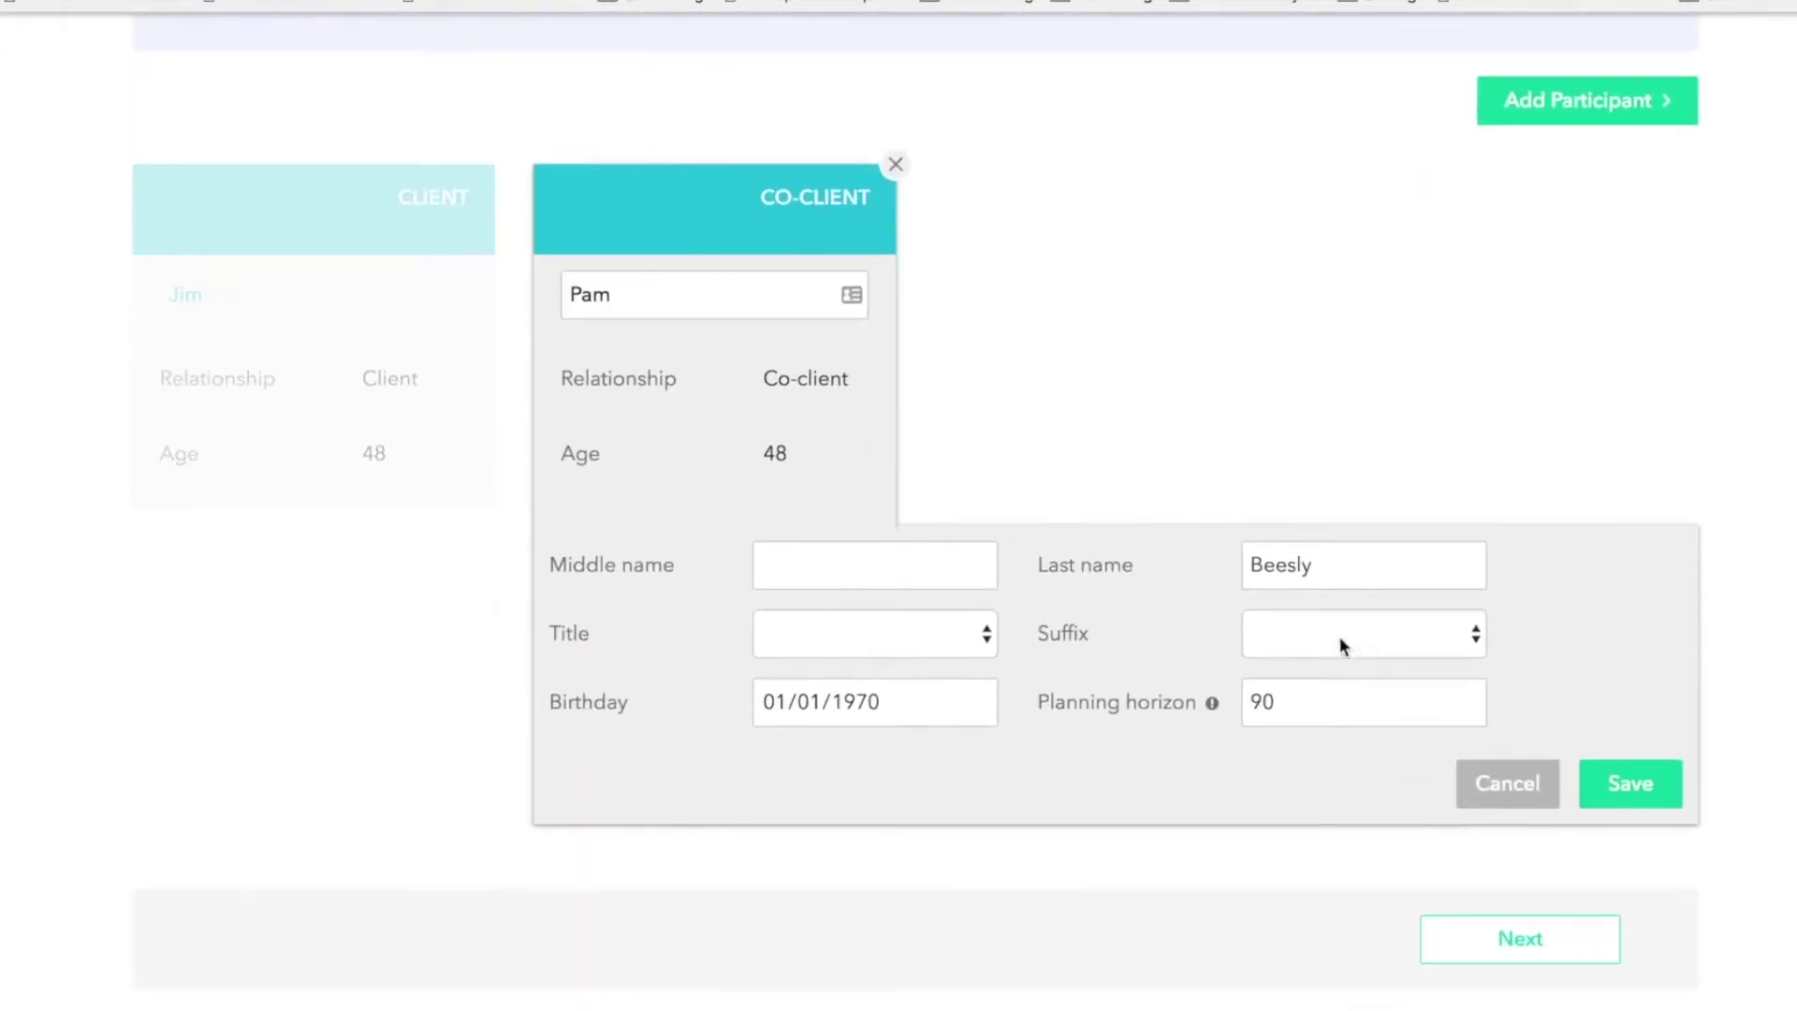
left_click(1608, 784)
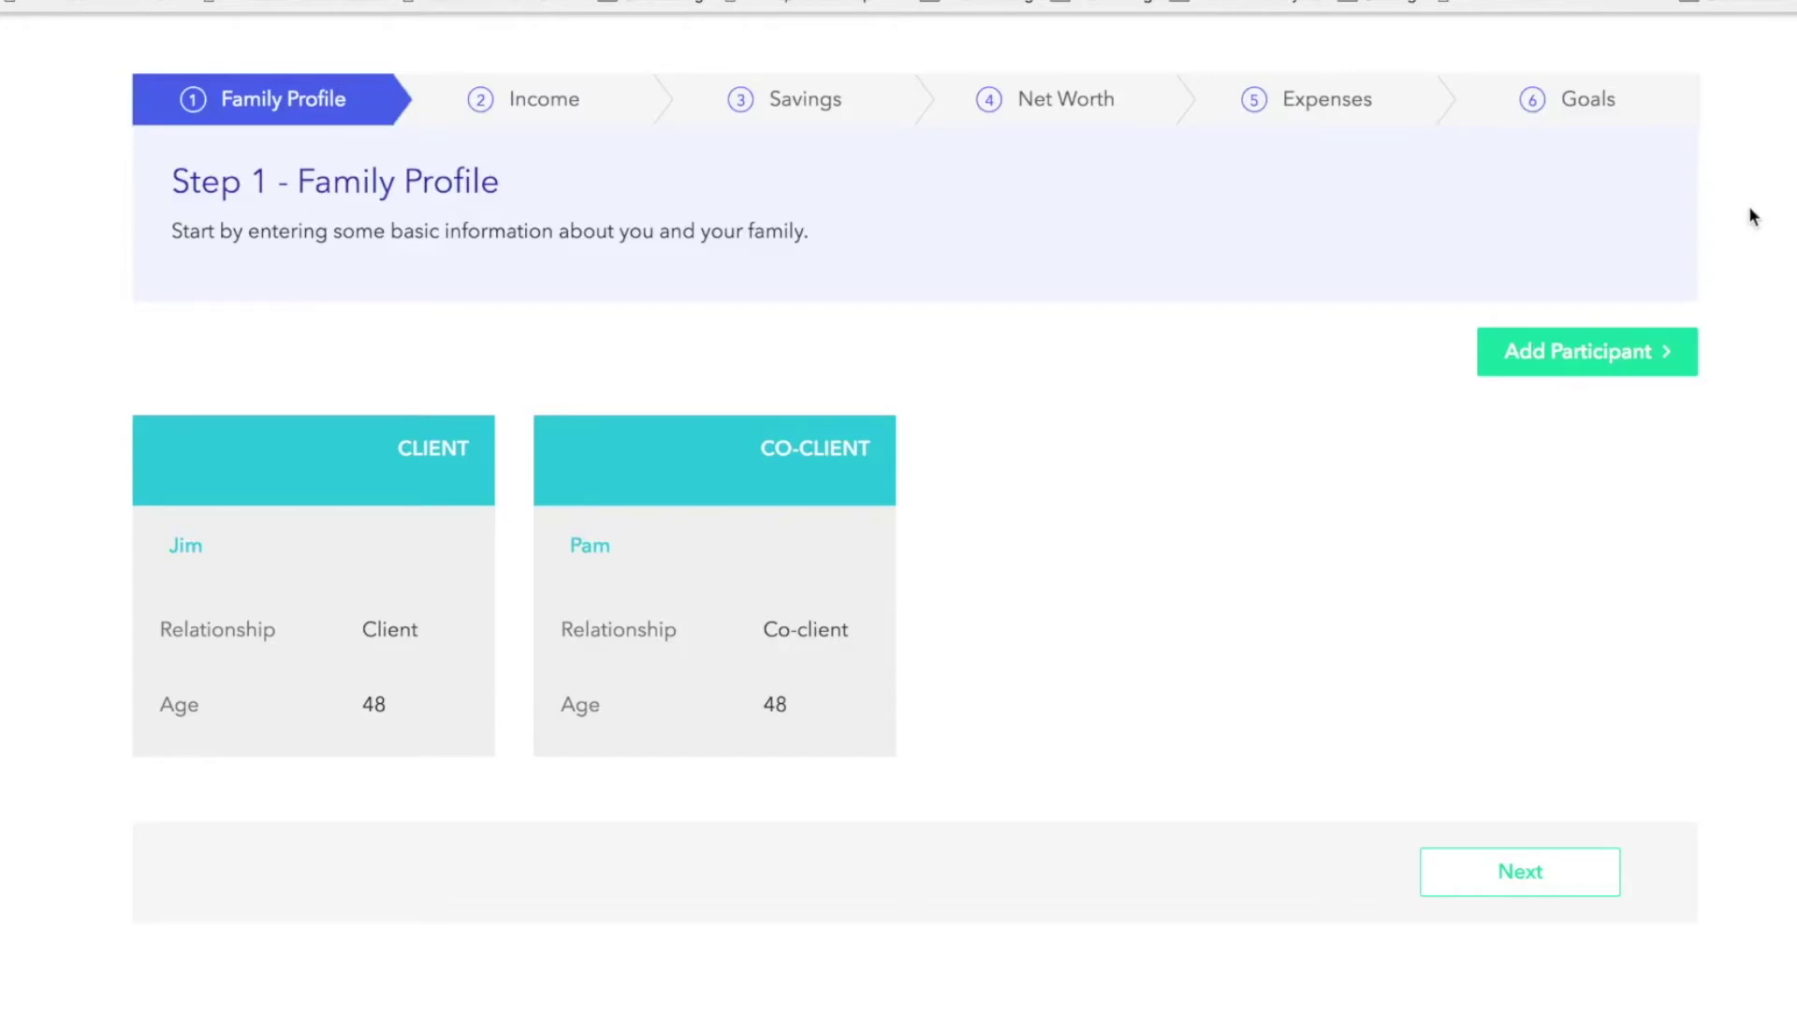
Step: Advance to the Income step and save the client's salary entry unchanged
left_click(1545, 882)
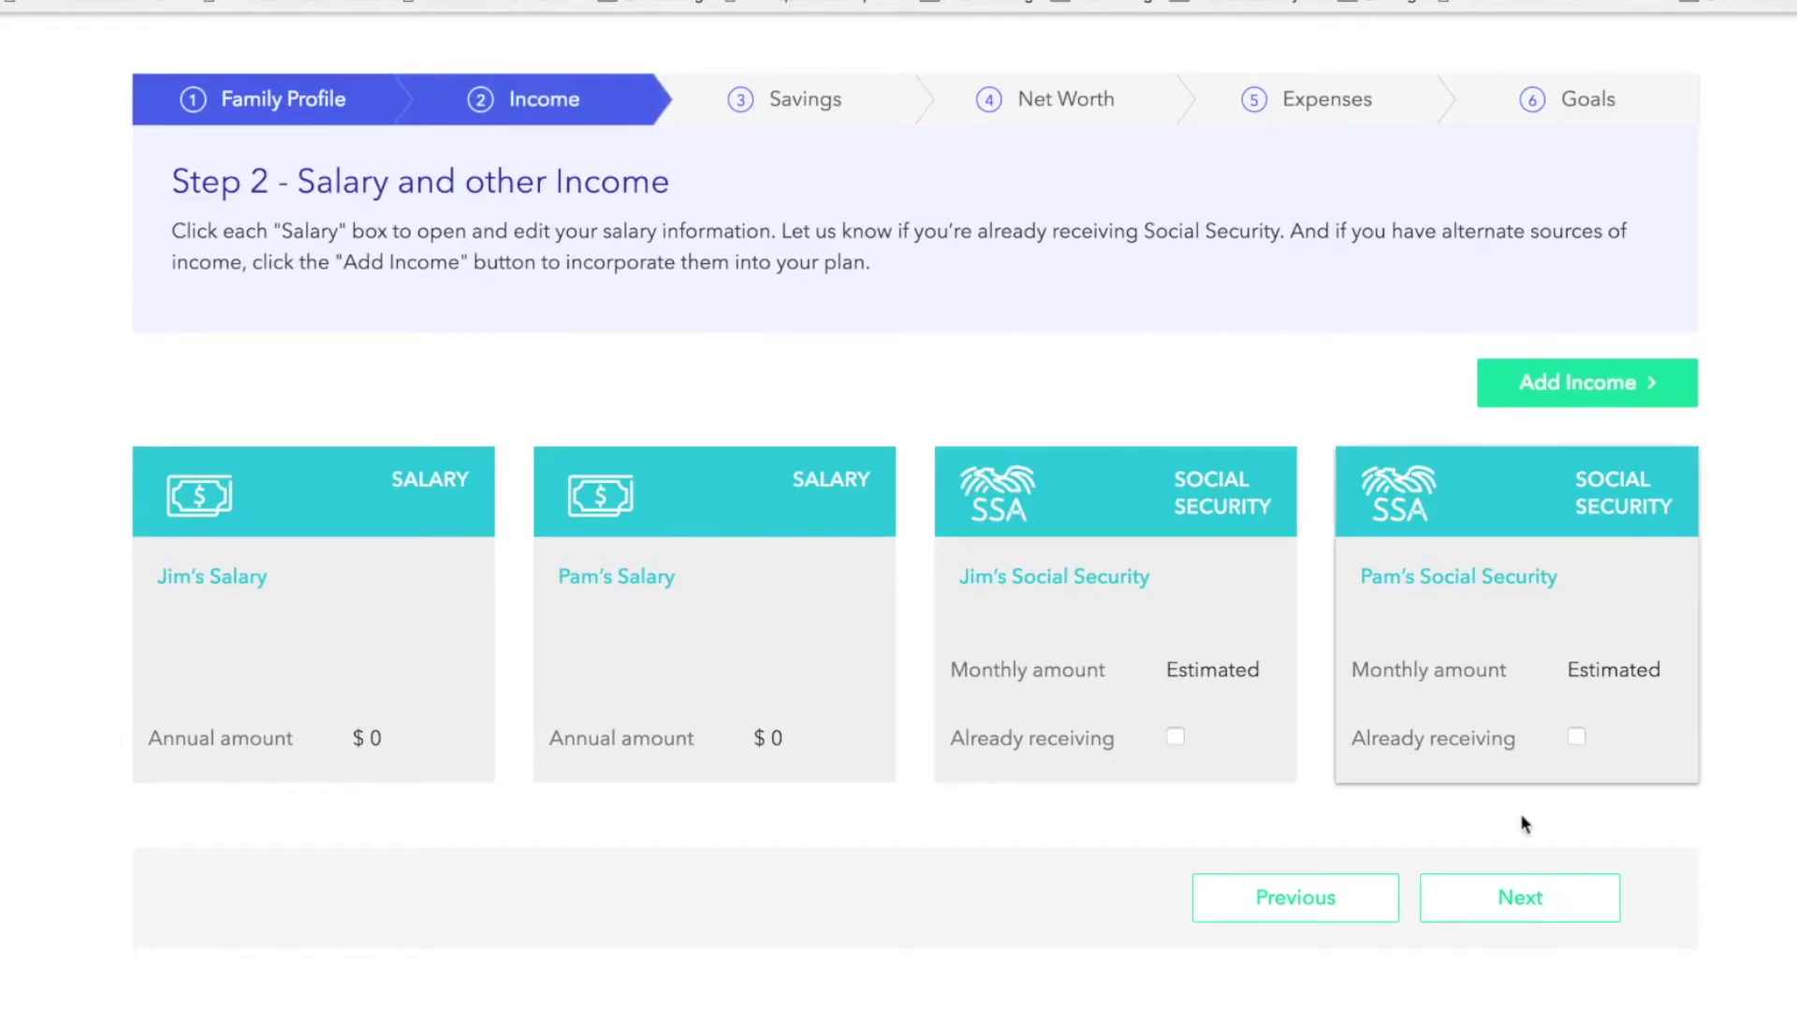
scroll(1519, 812, "up", 2)
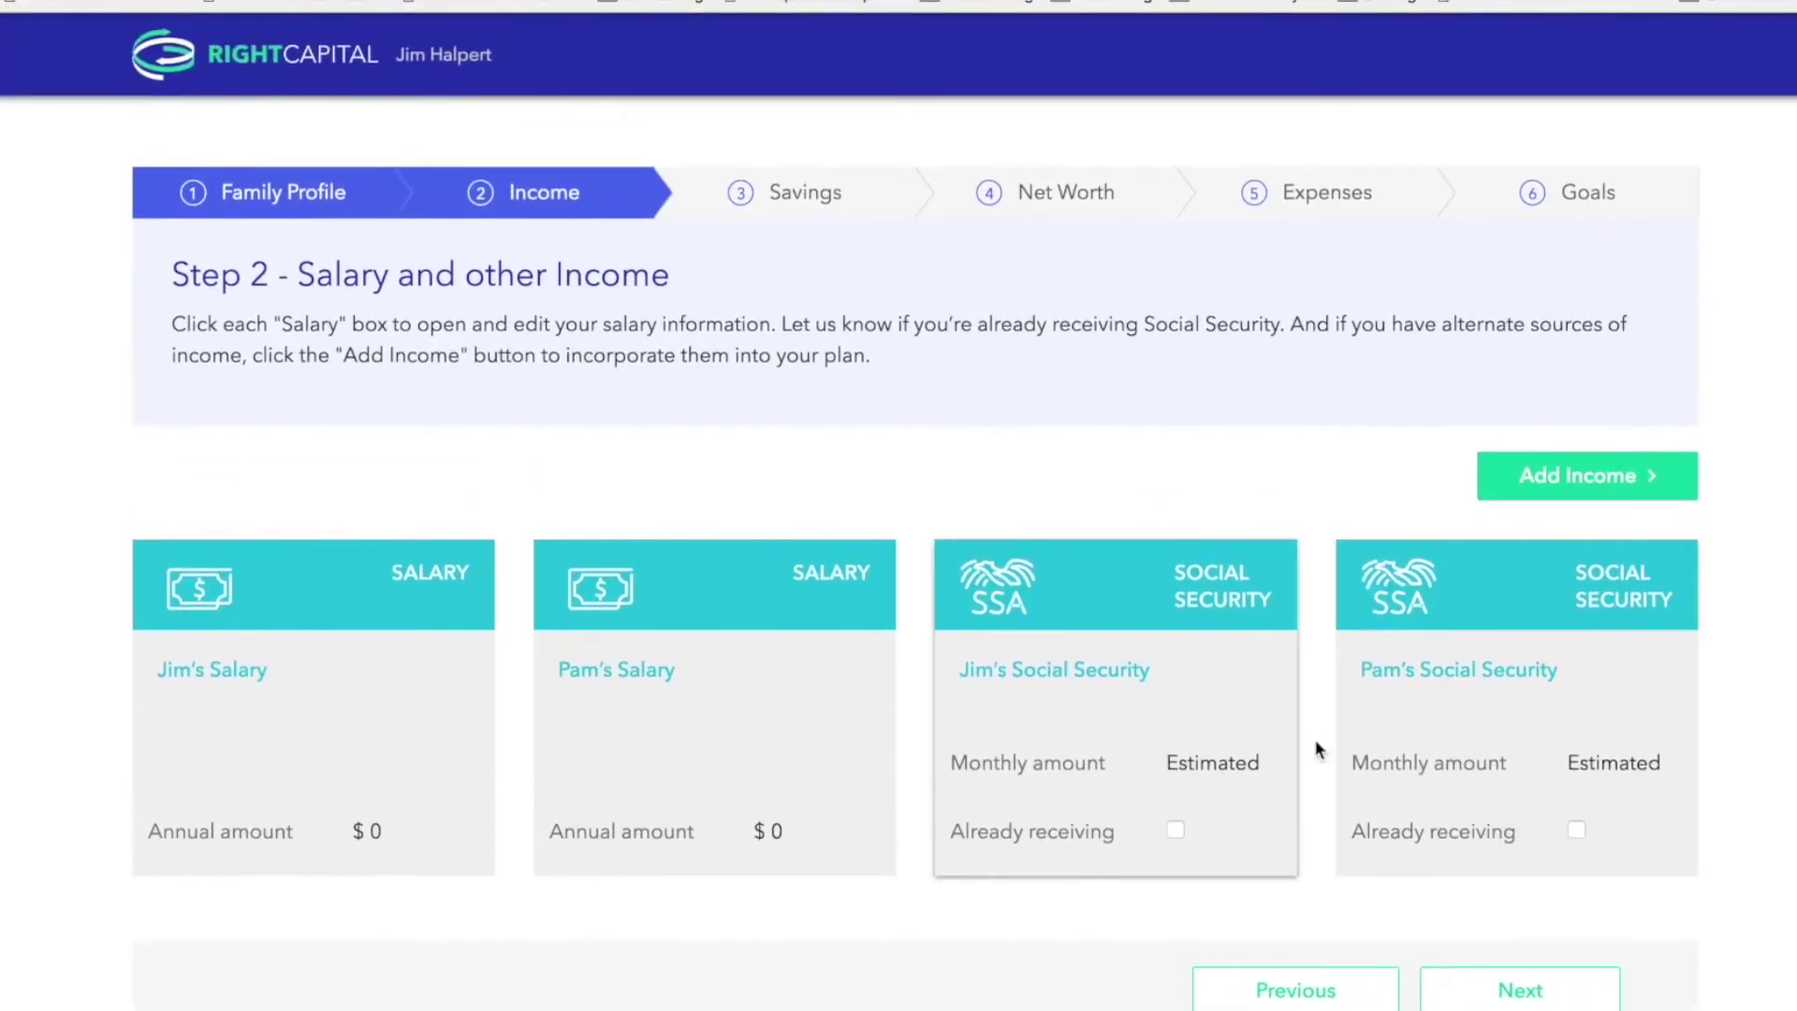
left_click(353, 682)
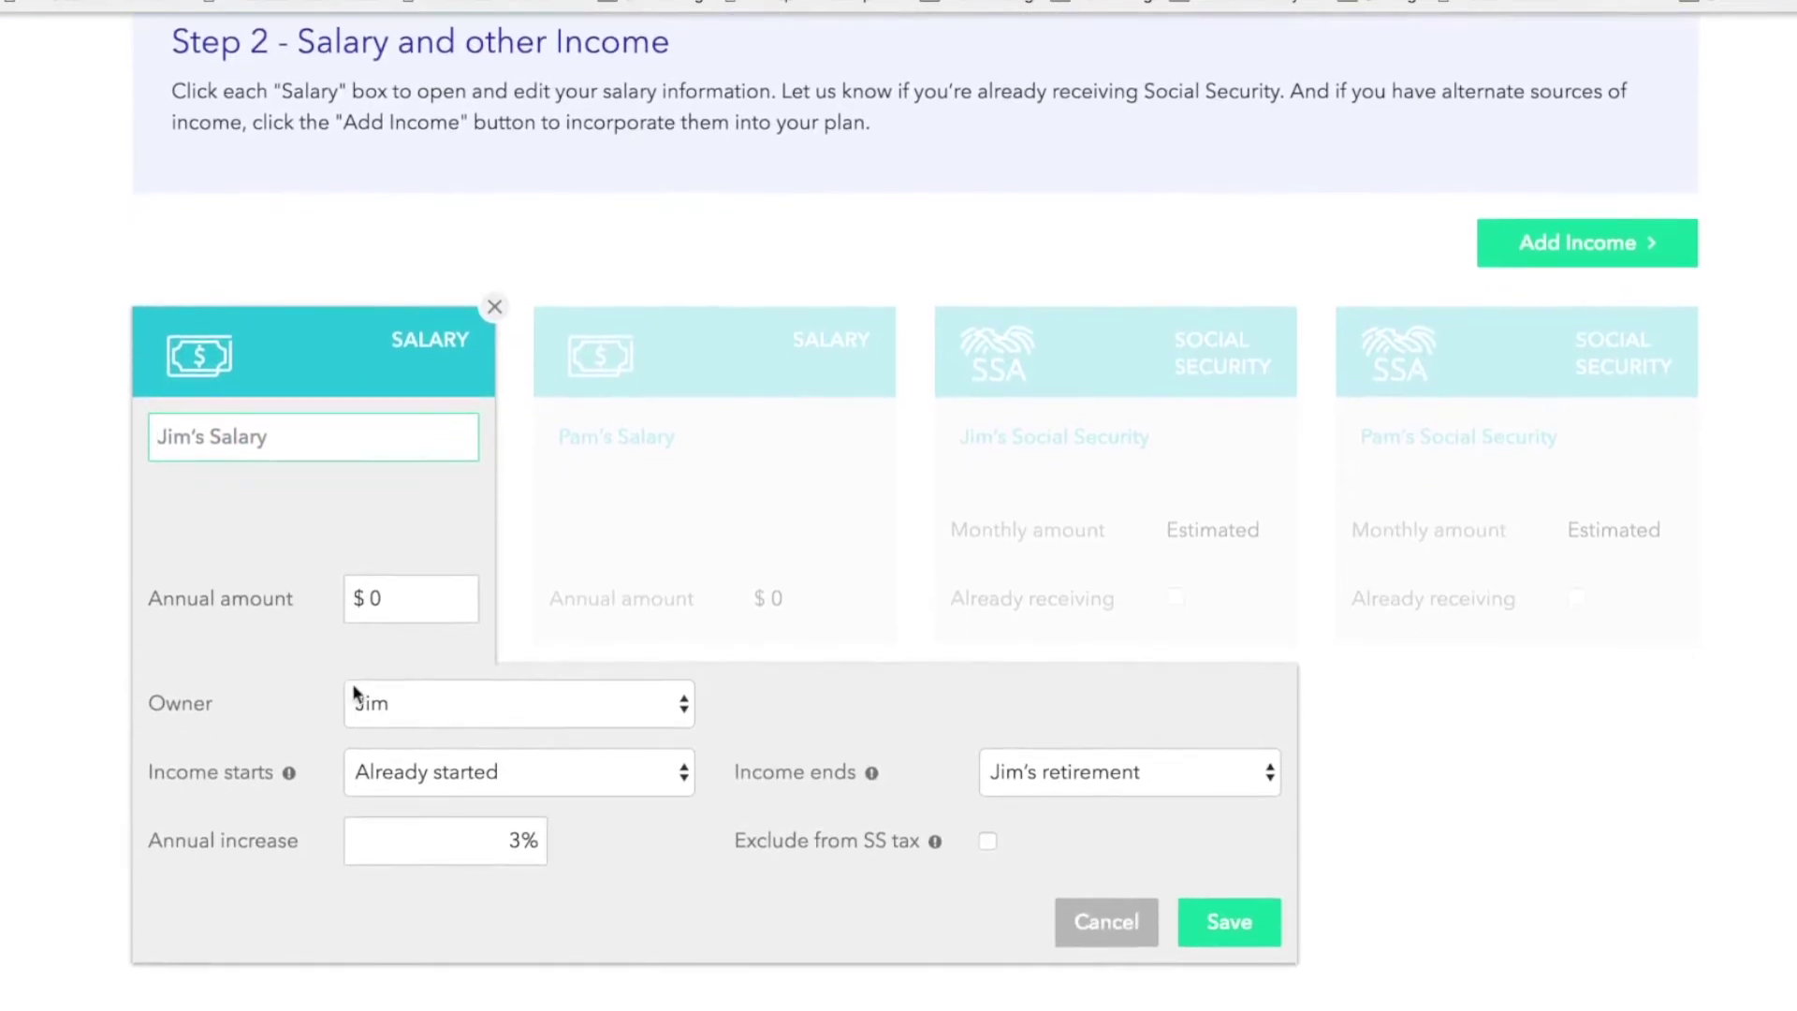
left_click(1221, 924)
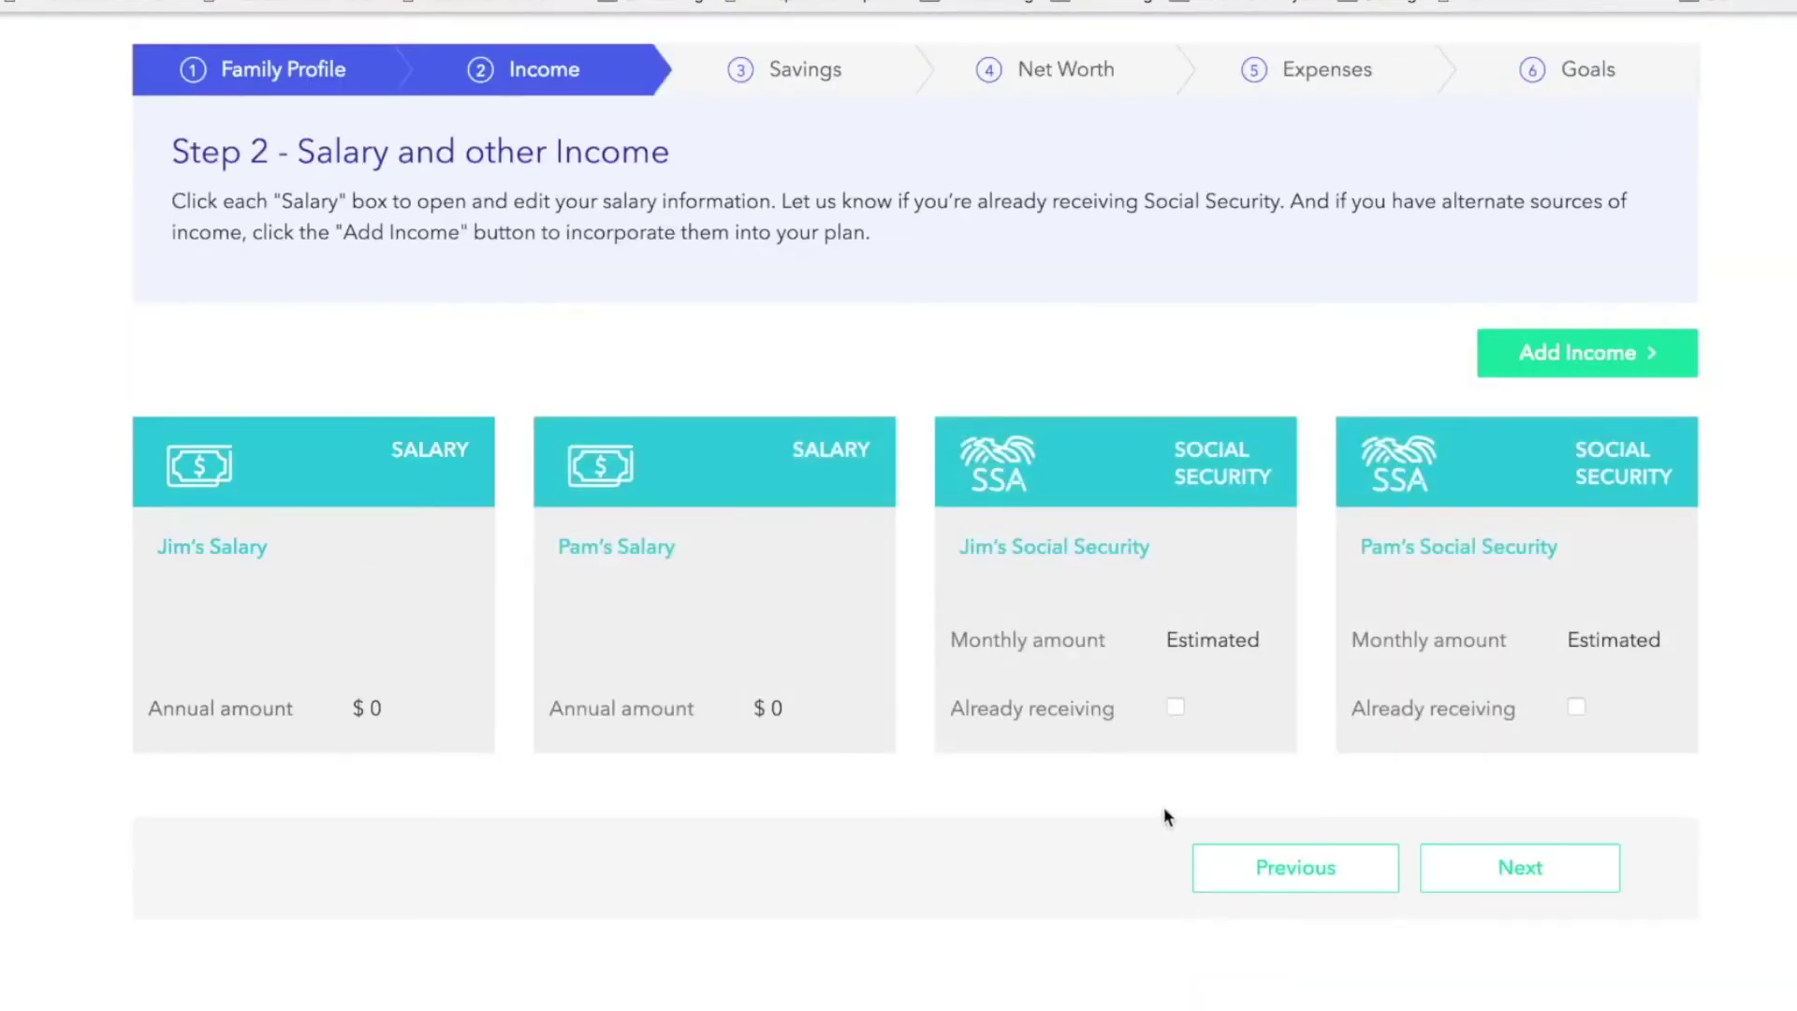
Step: Save the Social Security settings, glance at the addable income types, and continue to Retirement Saving Plans
left_click(1188, 558)
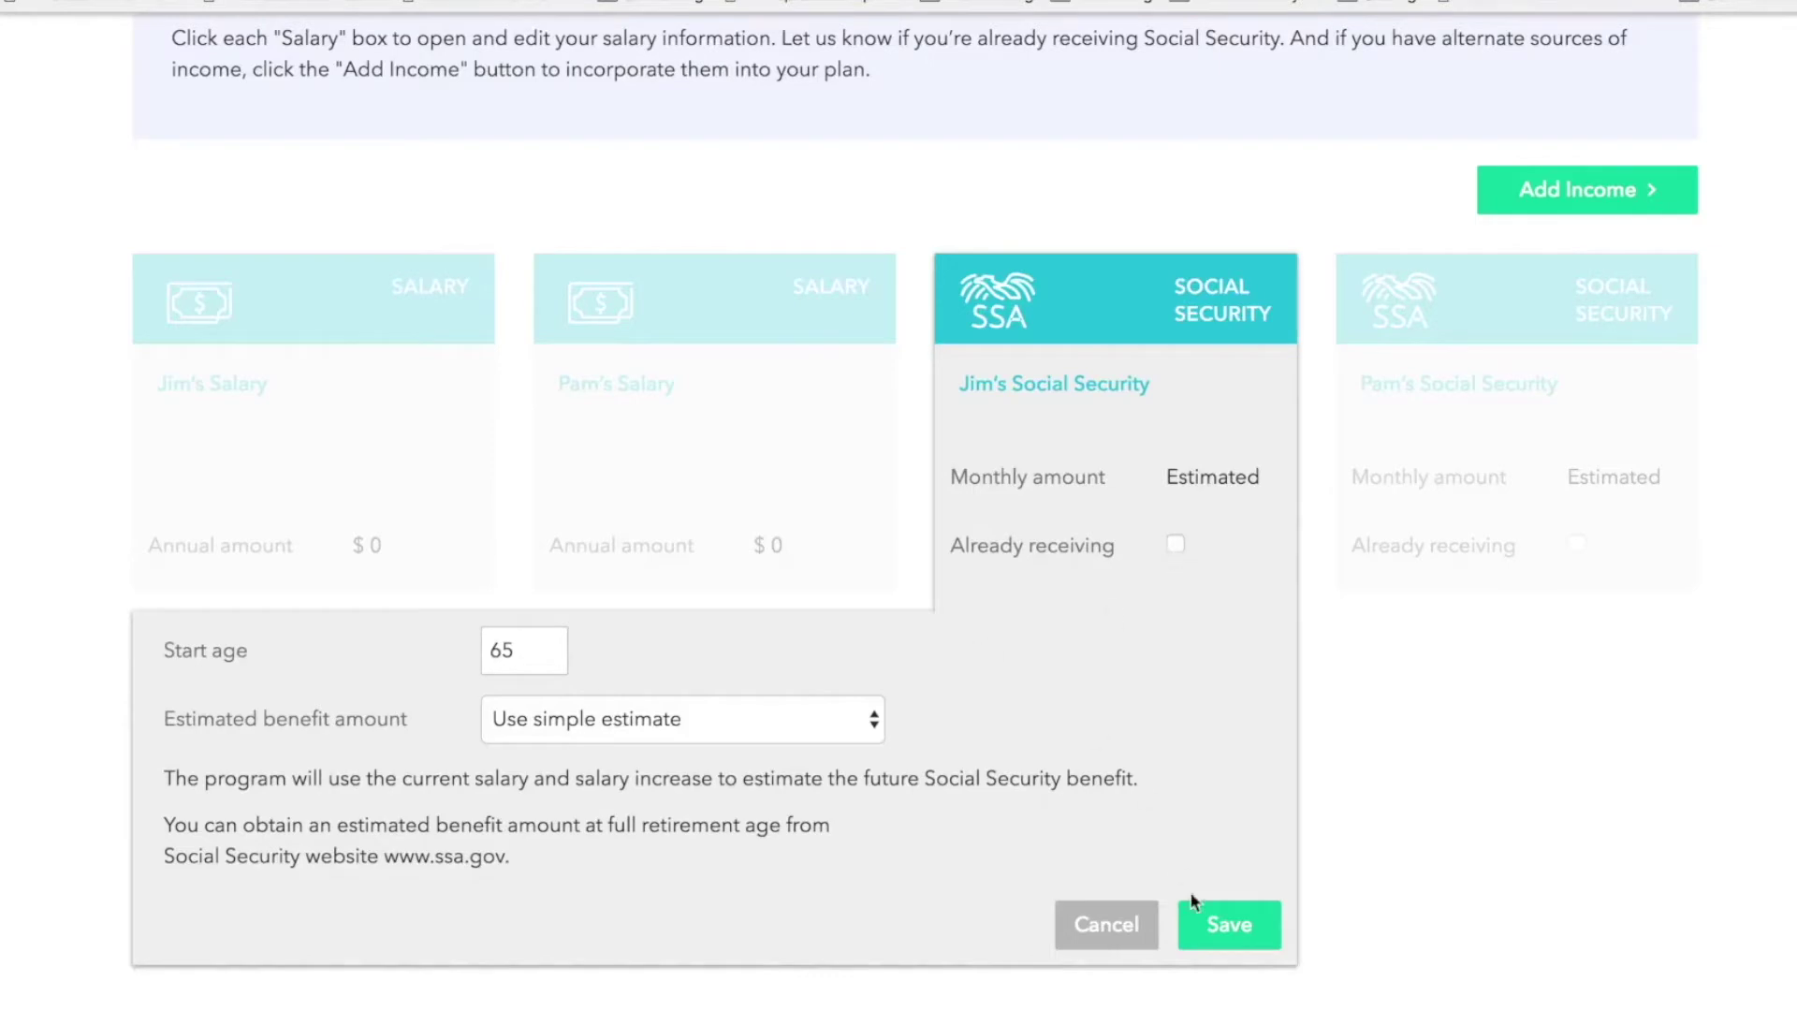
left_click(1227, 930)
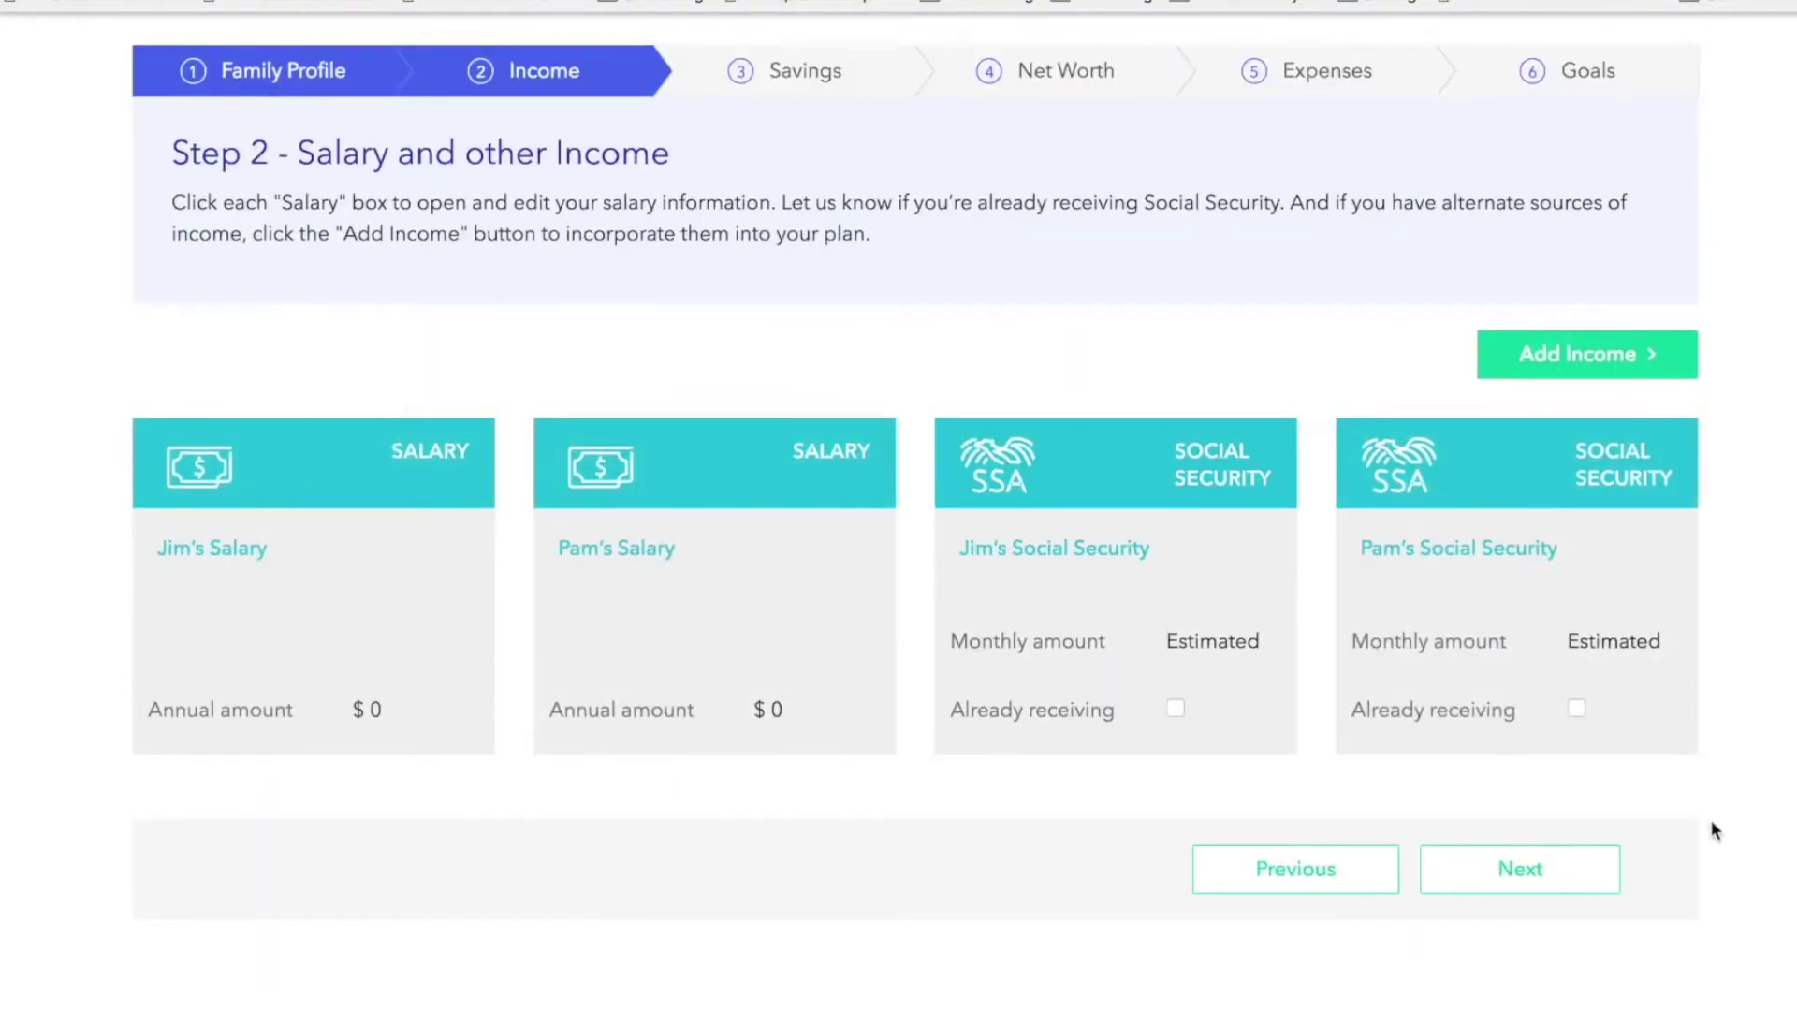
left_click(1686, 362)
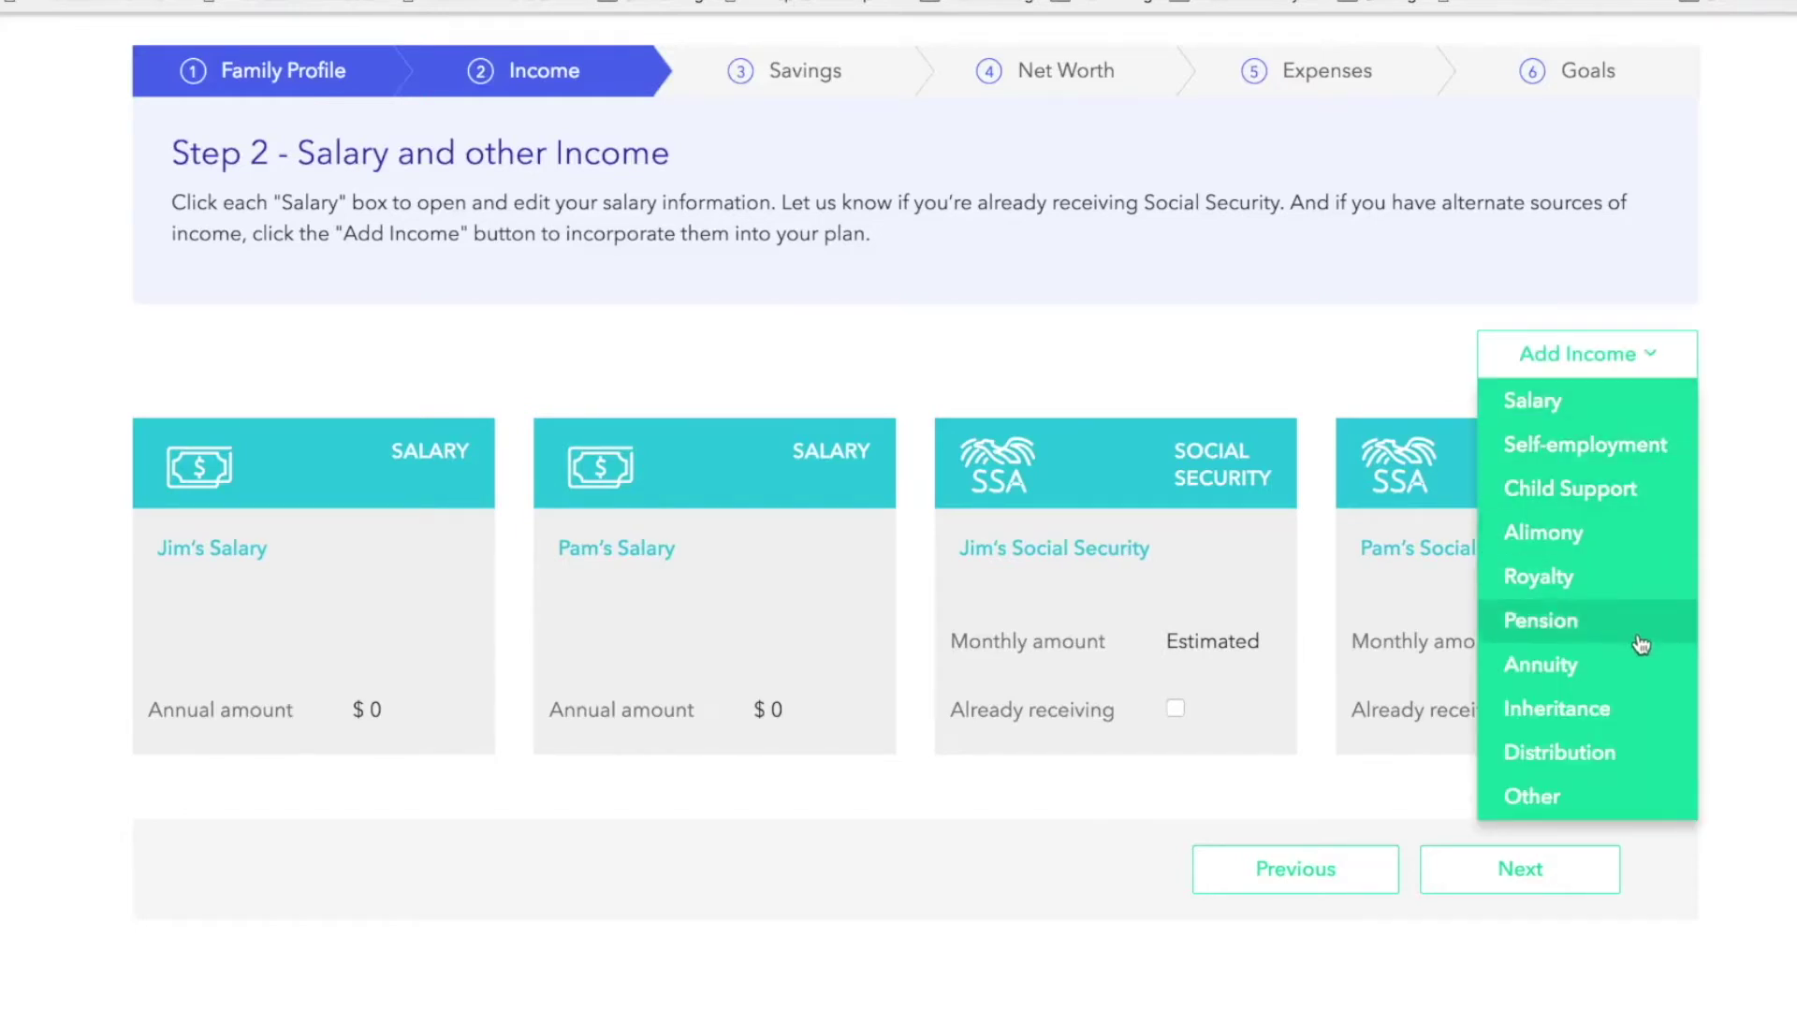
left_click(1740, 751)
left_click(1572, 866)
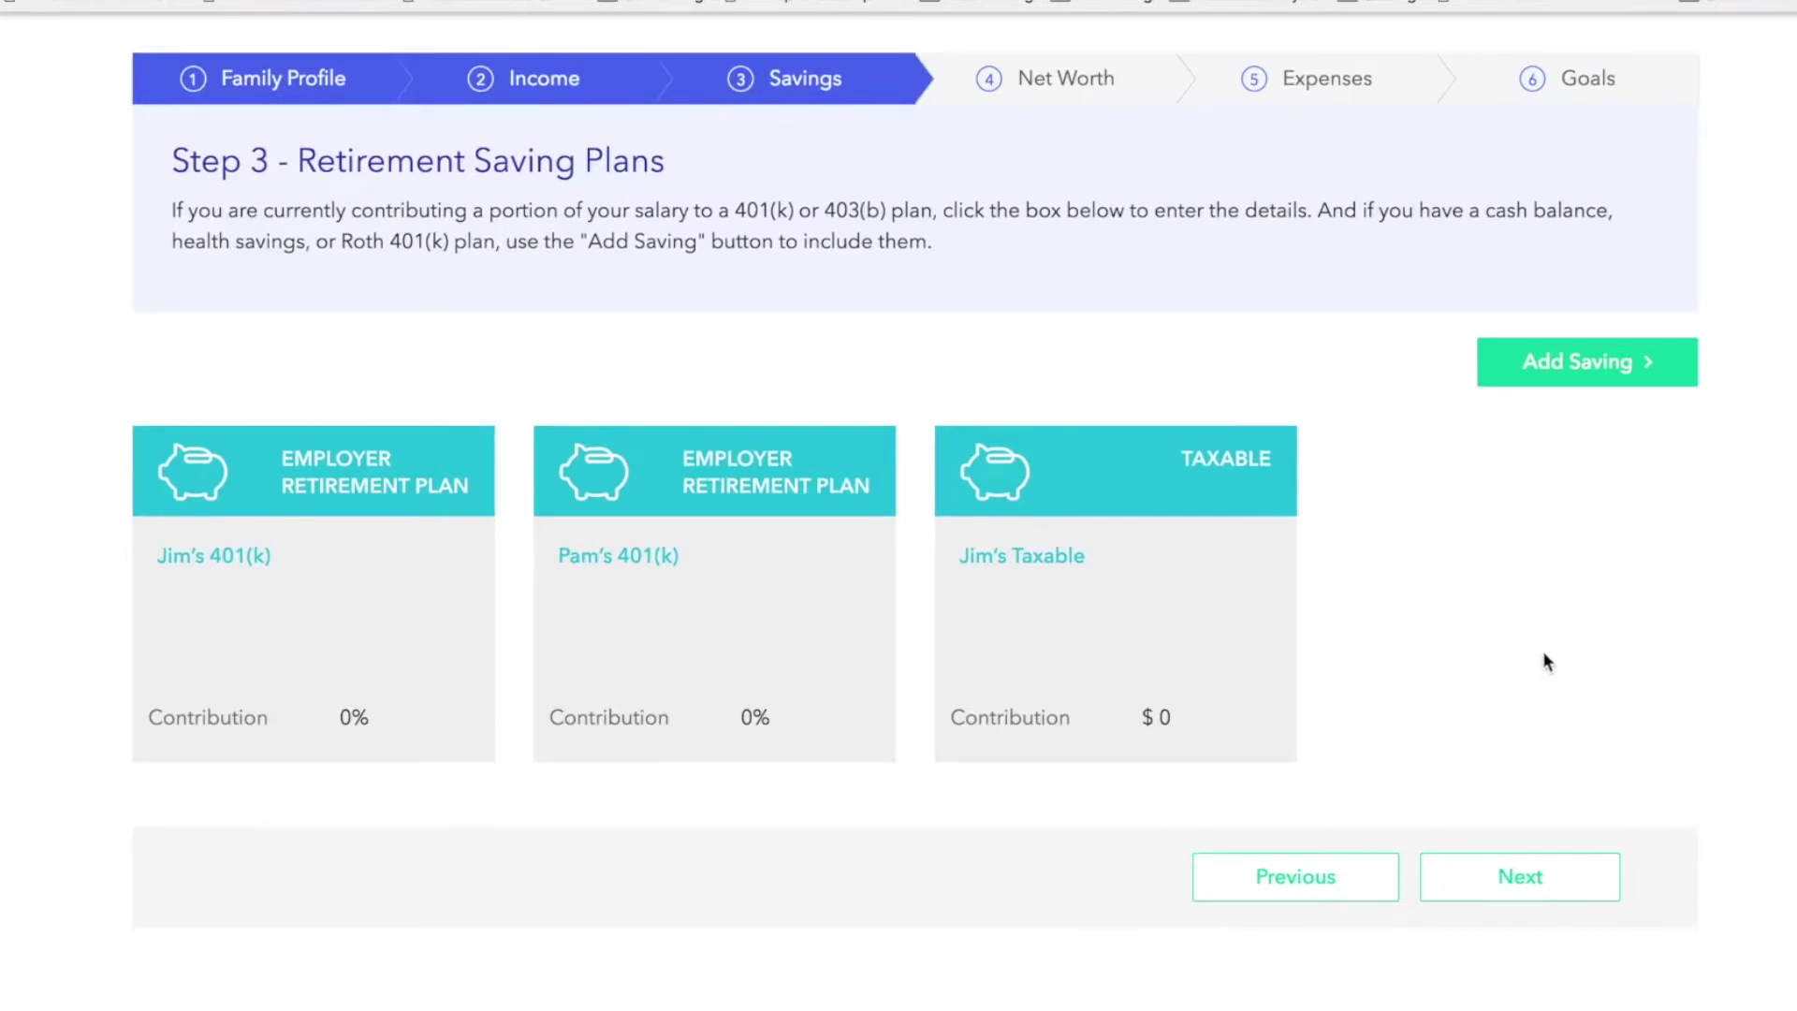
Step: Enter 4 as the first 401(k) plan's contribution, keep the % of salary income target, and save
left_click(482, 557)
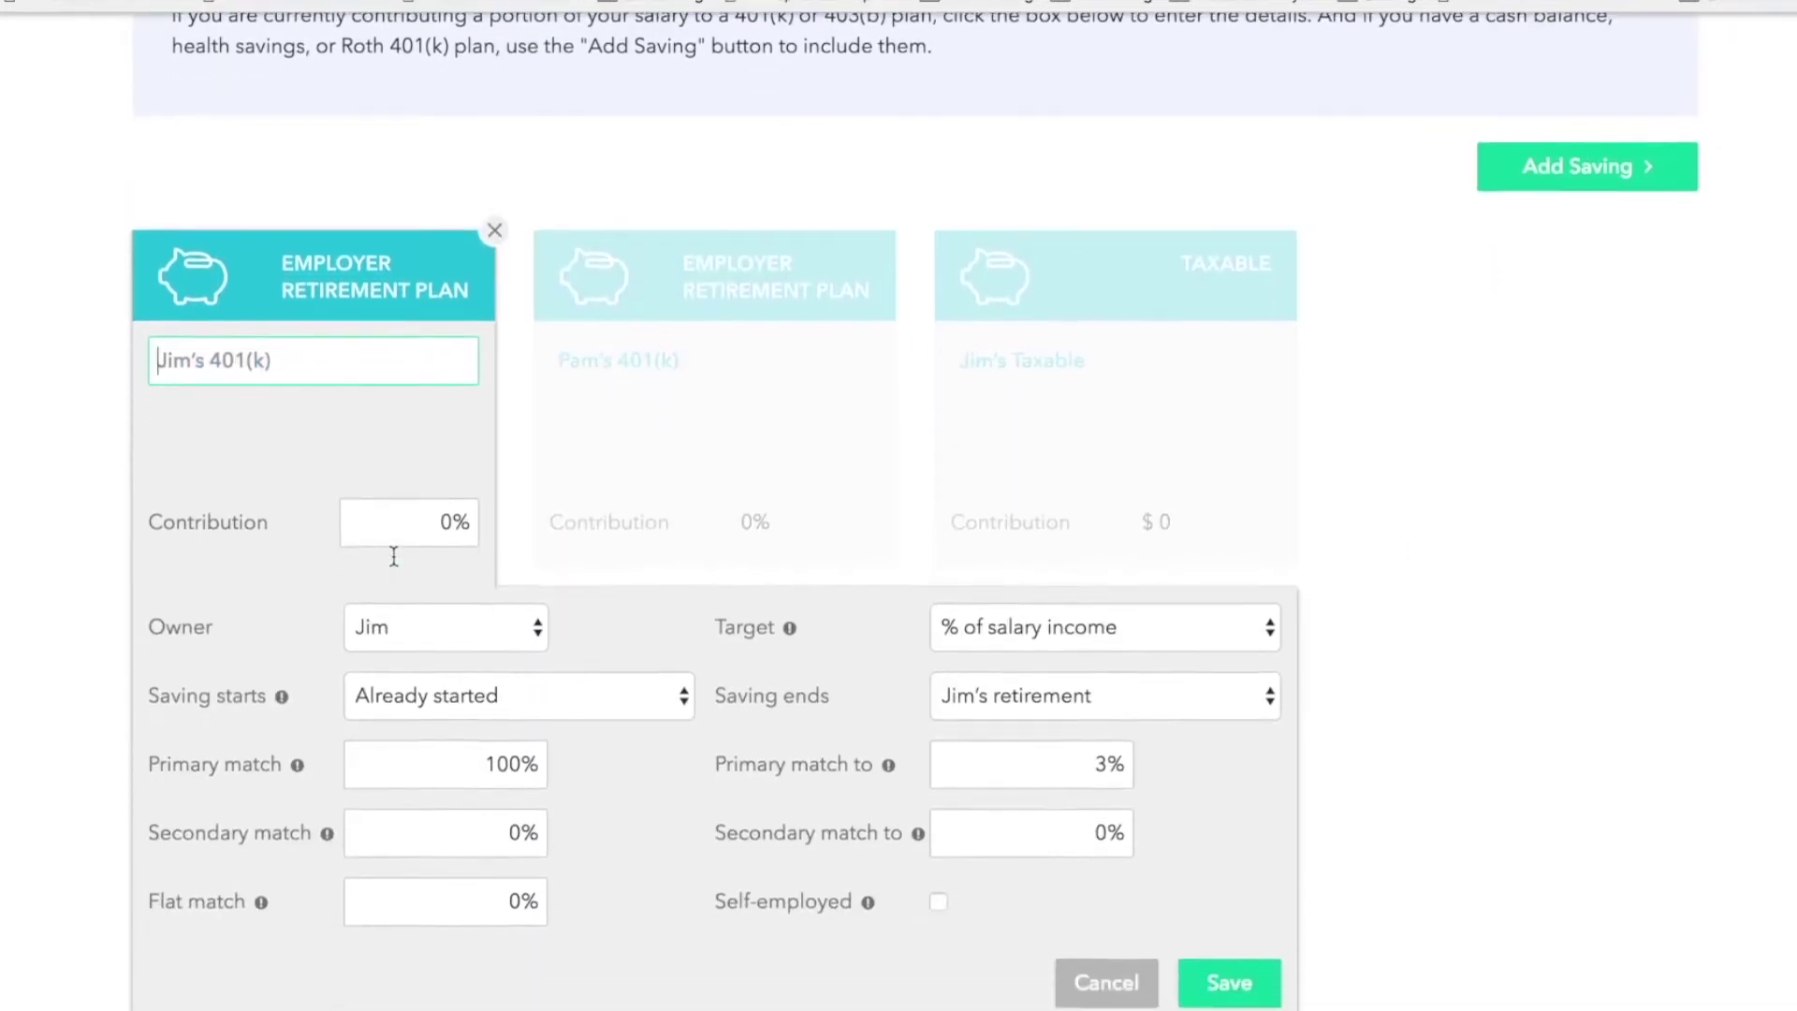
left_click(419, 428)
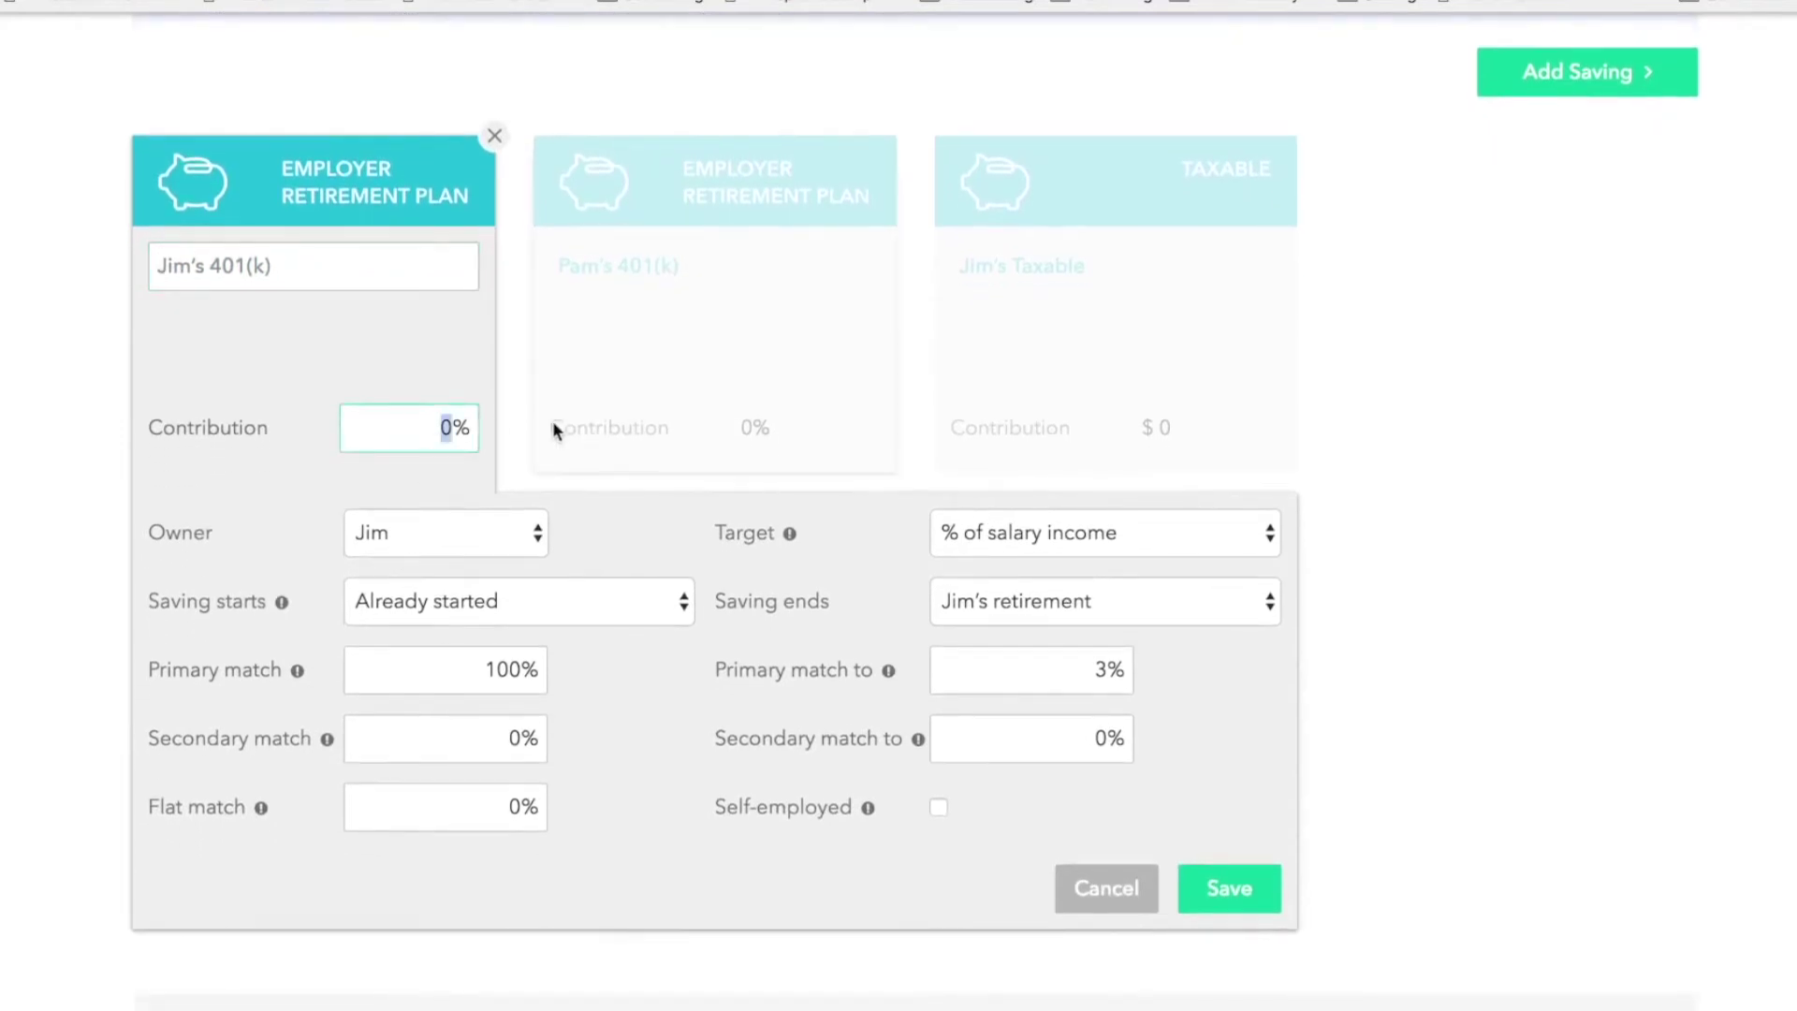
type("4")
left_click(1266, 536)
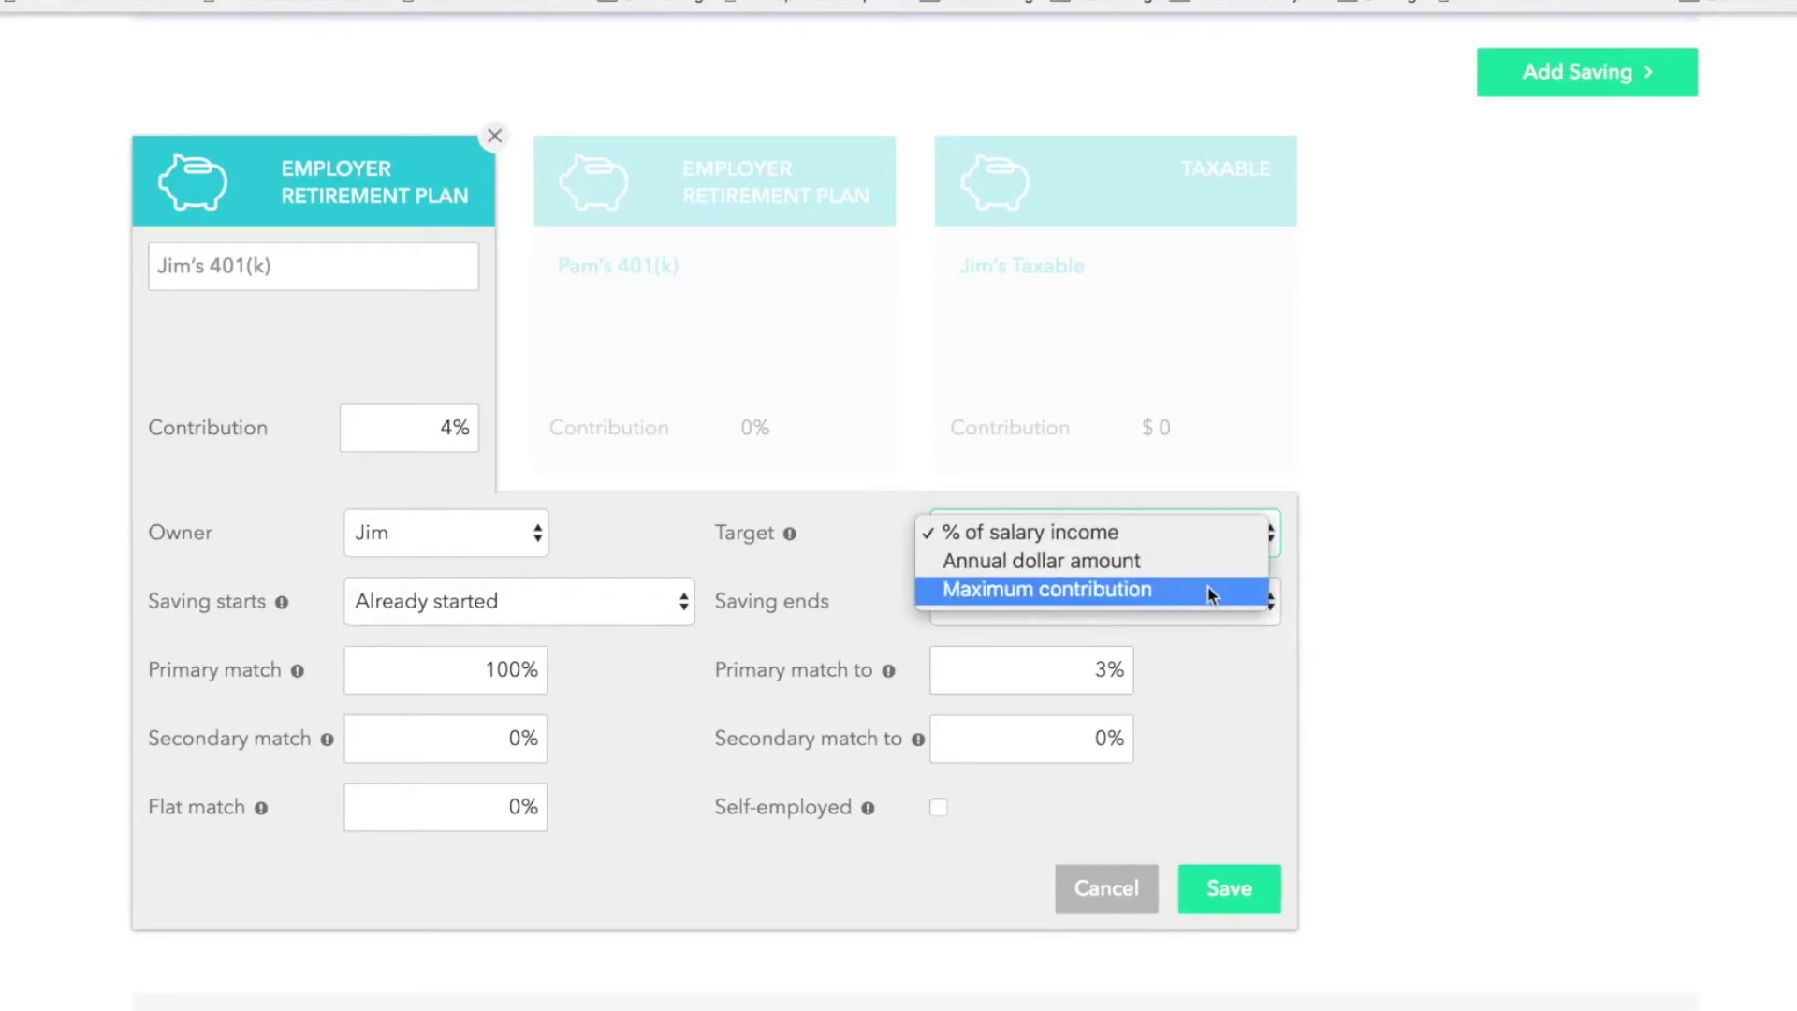
left_click(1356, 591)
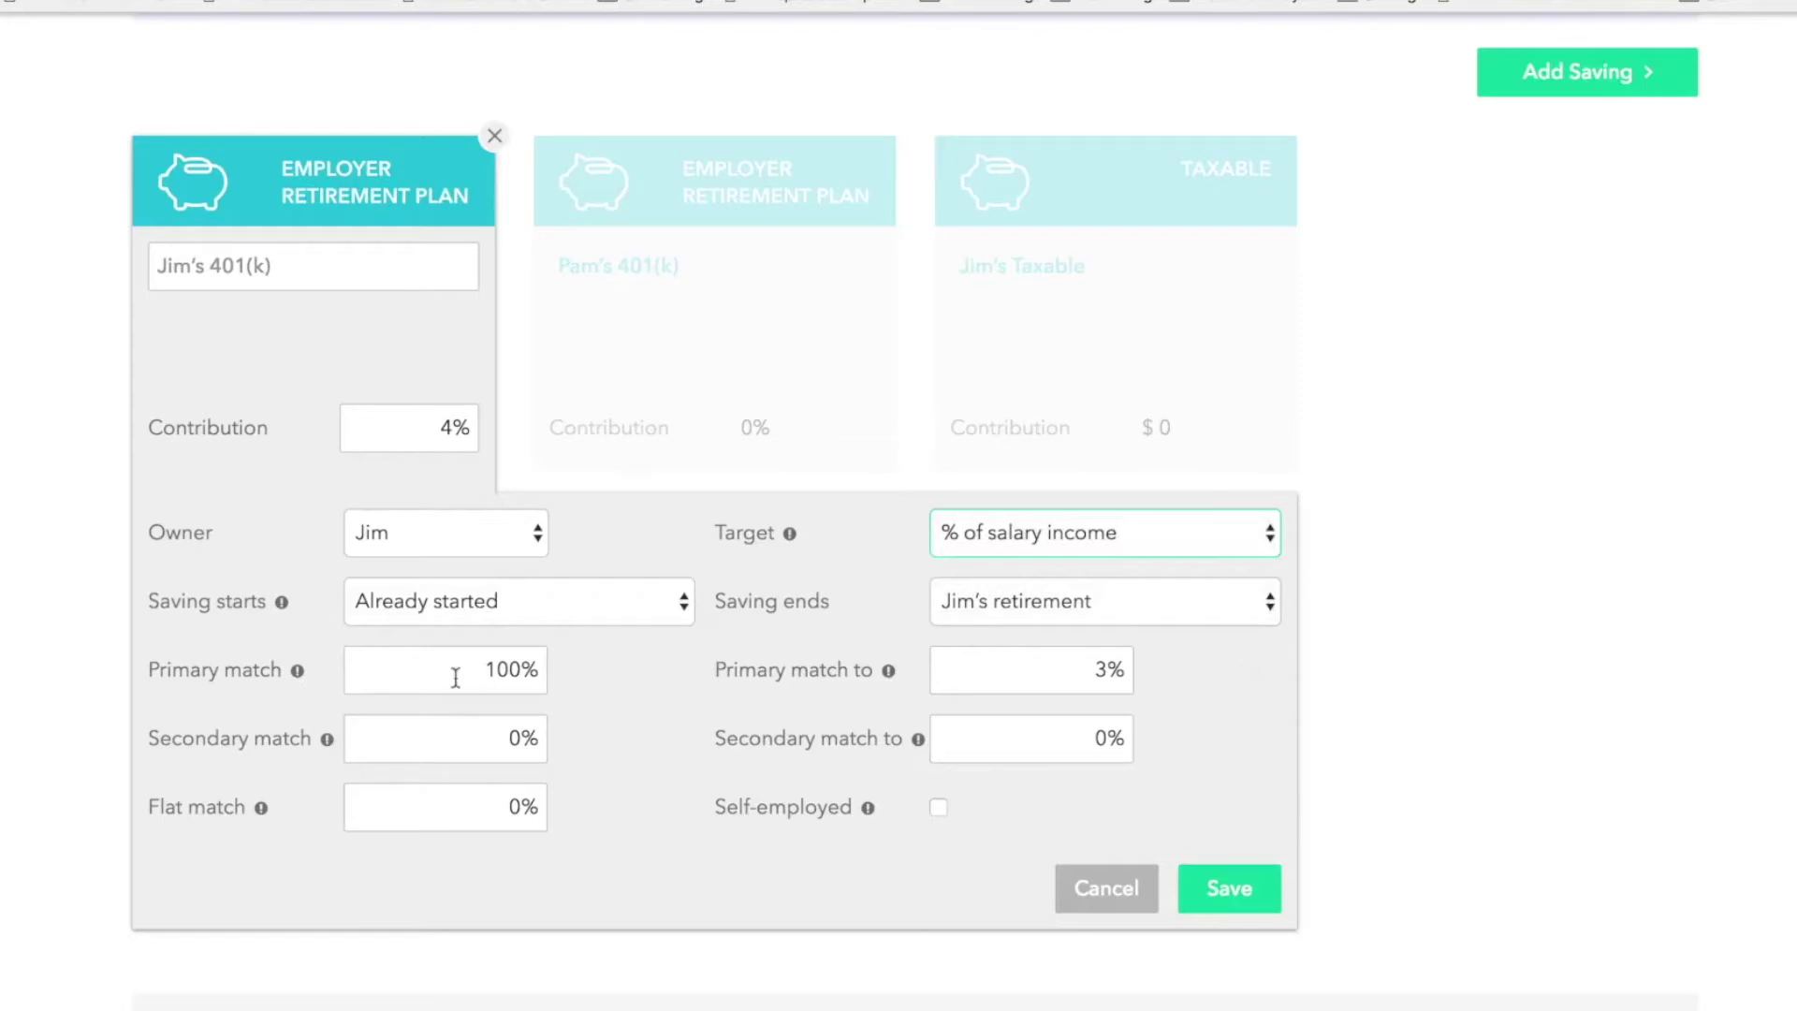
left_click(1214, 894)
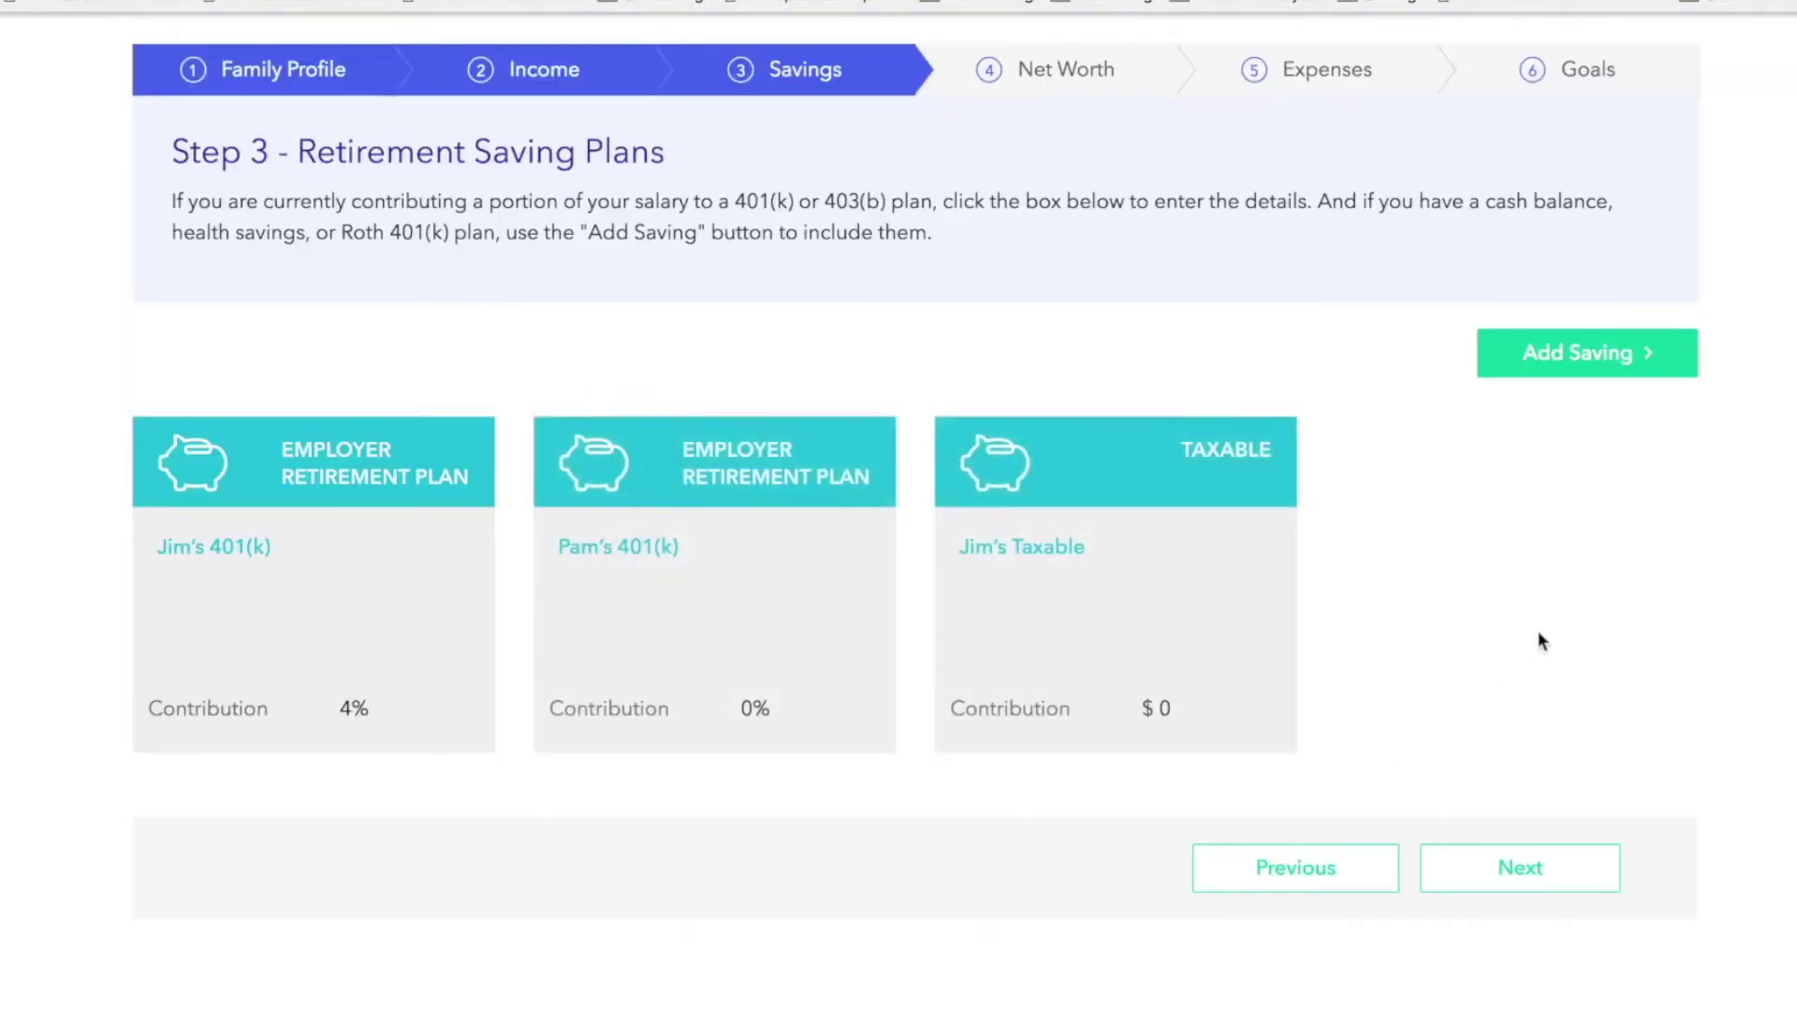
left_click(1595, 365)
Step: Open Net Worth, start linking Chase Cards via Link Account, then close the linking dialog
left_click(1510, 863)
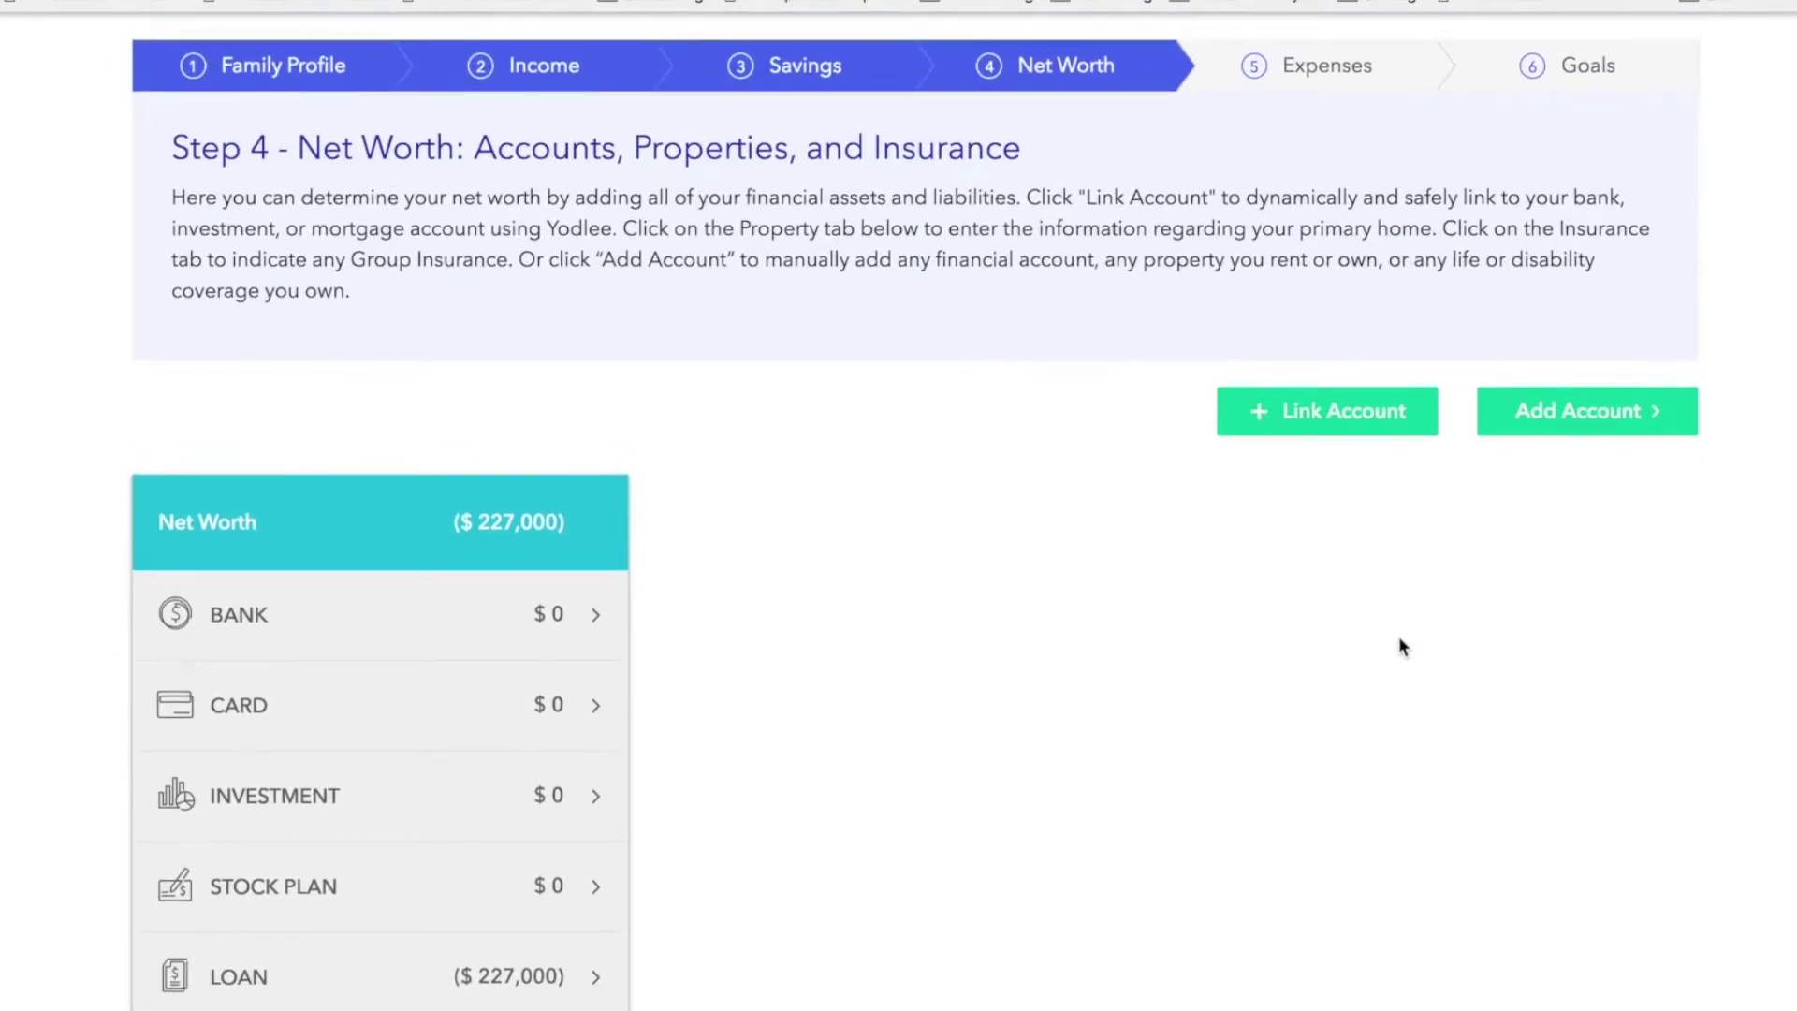
left_click(1376, 412)
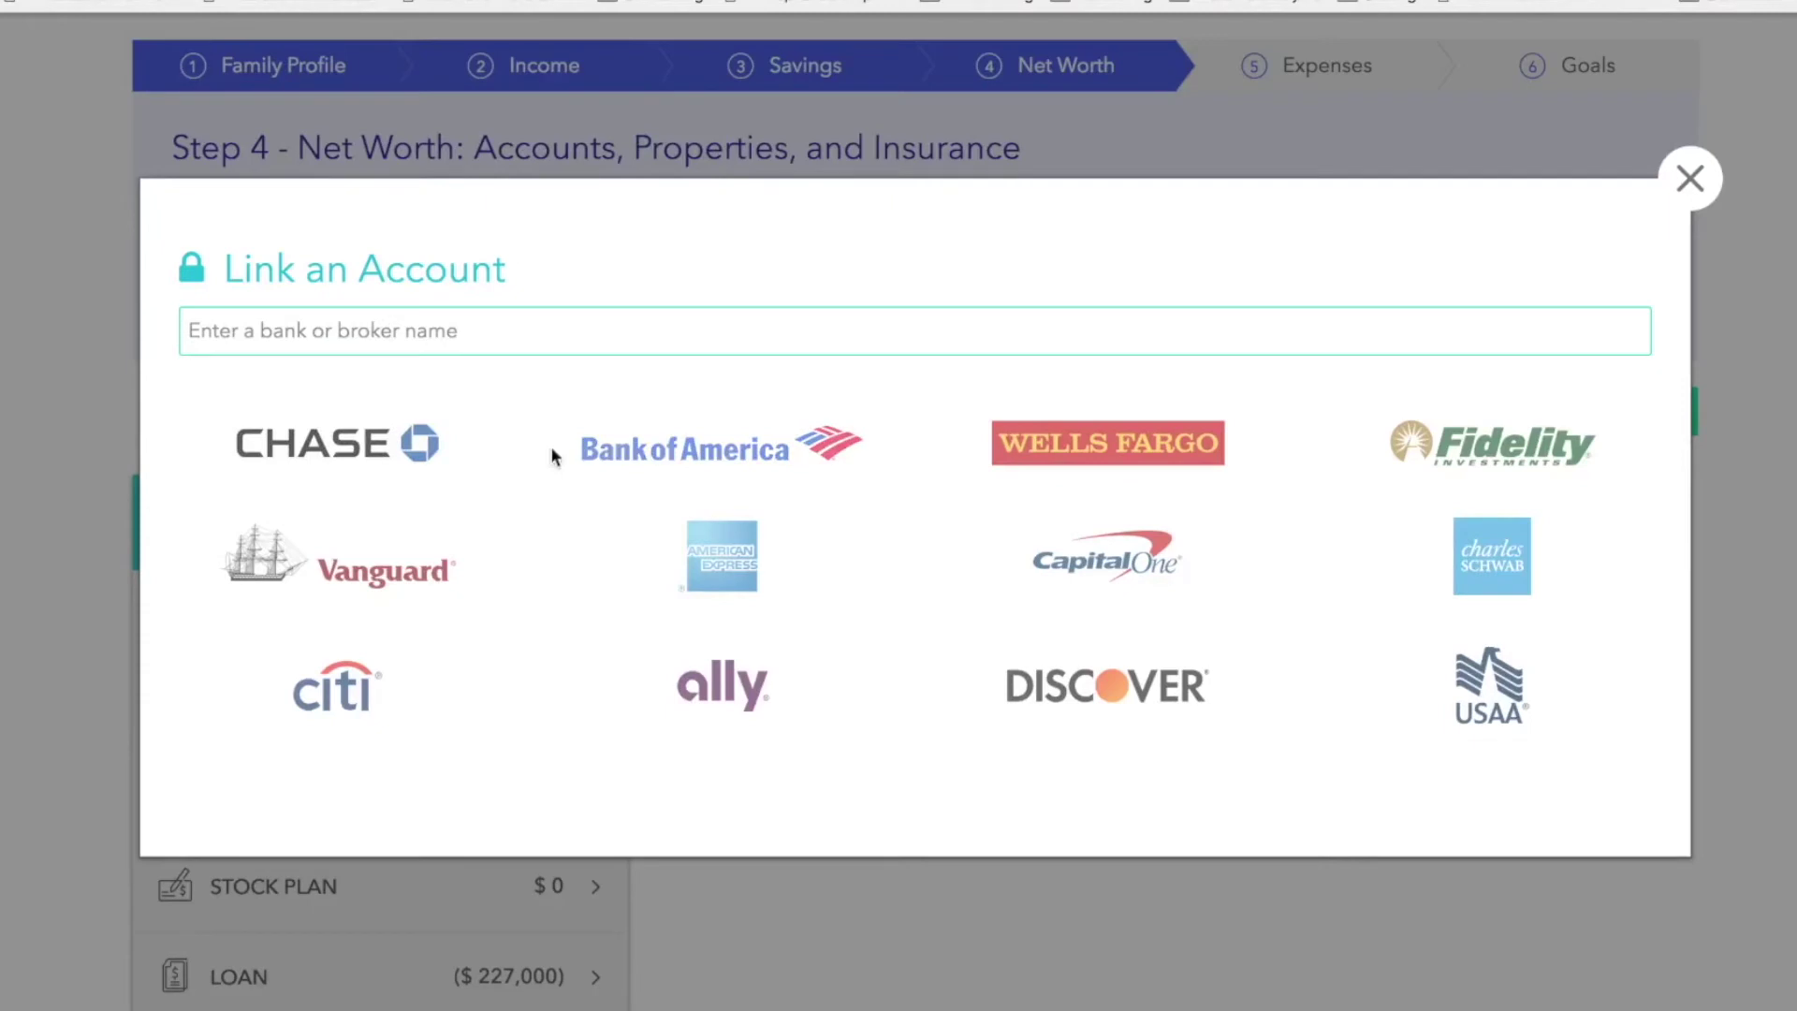
left_click(415, 458)
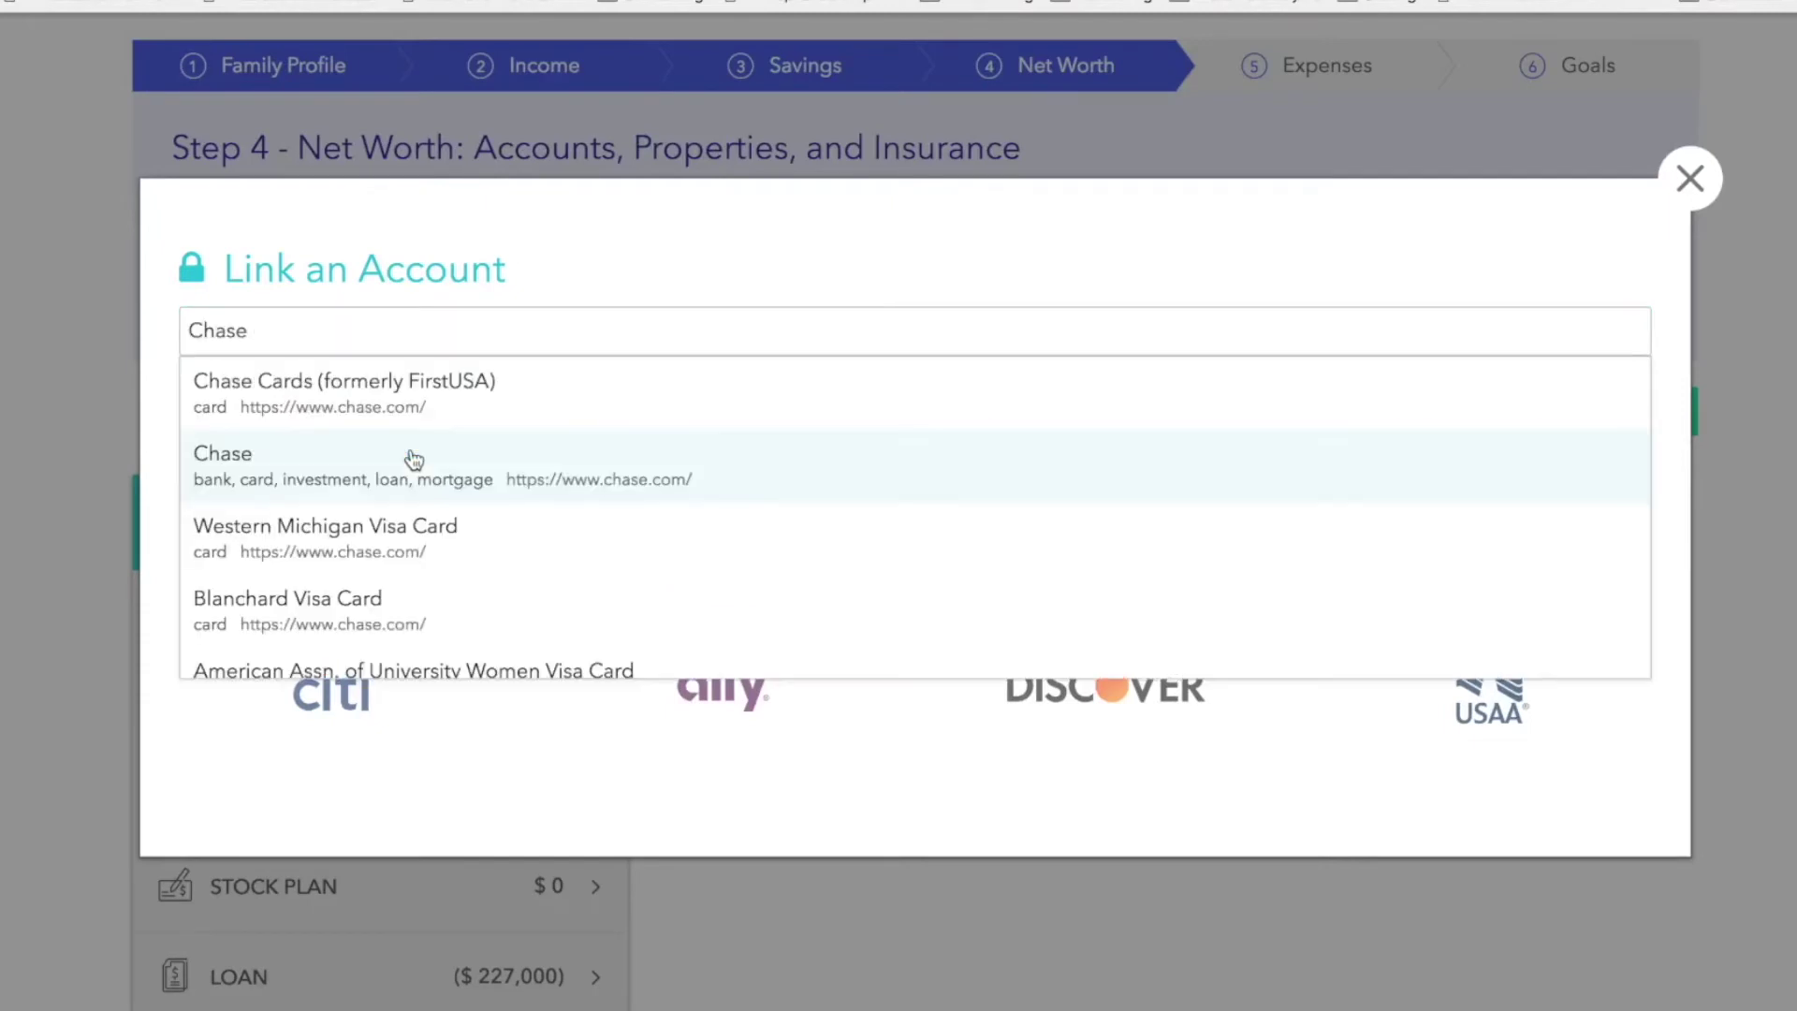
left_click(416, 413)
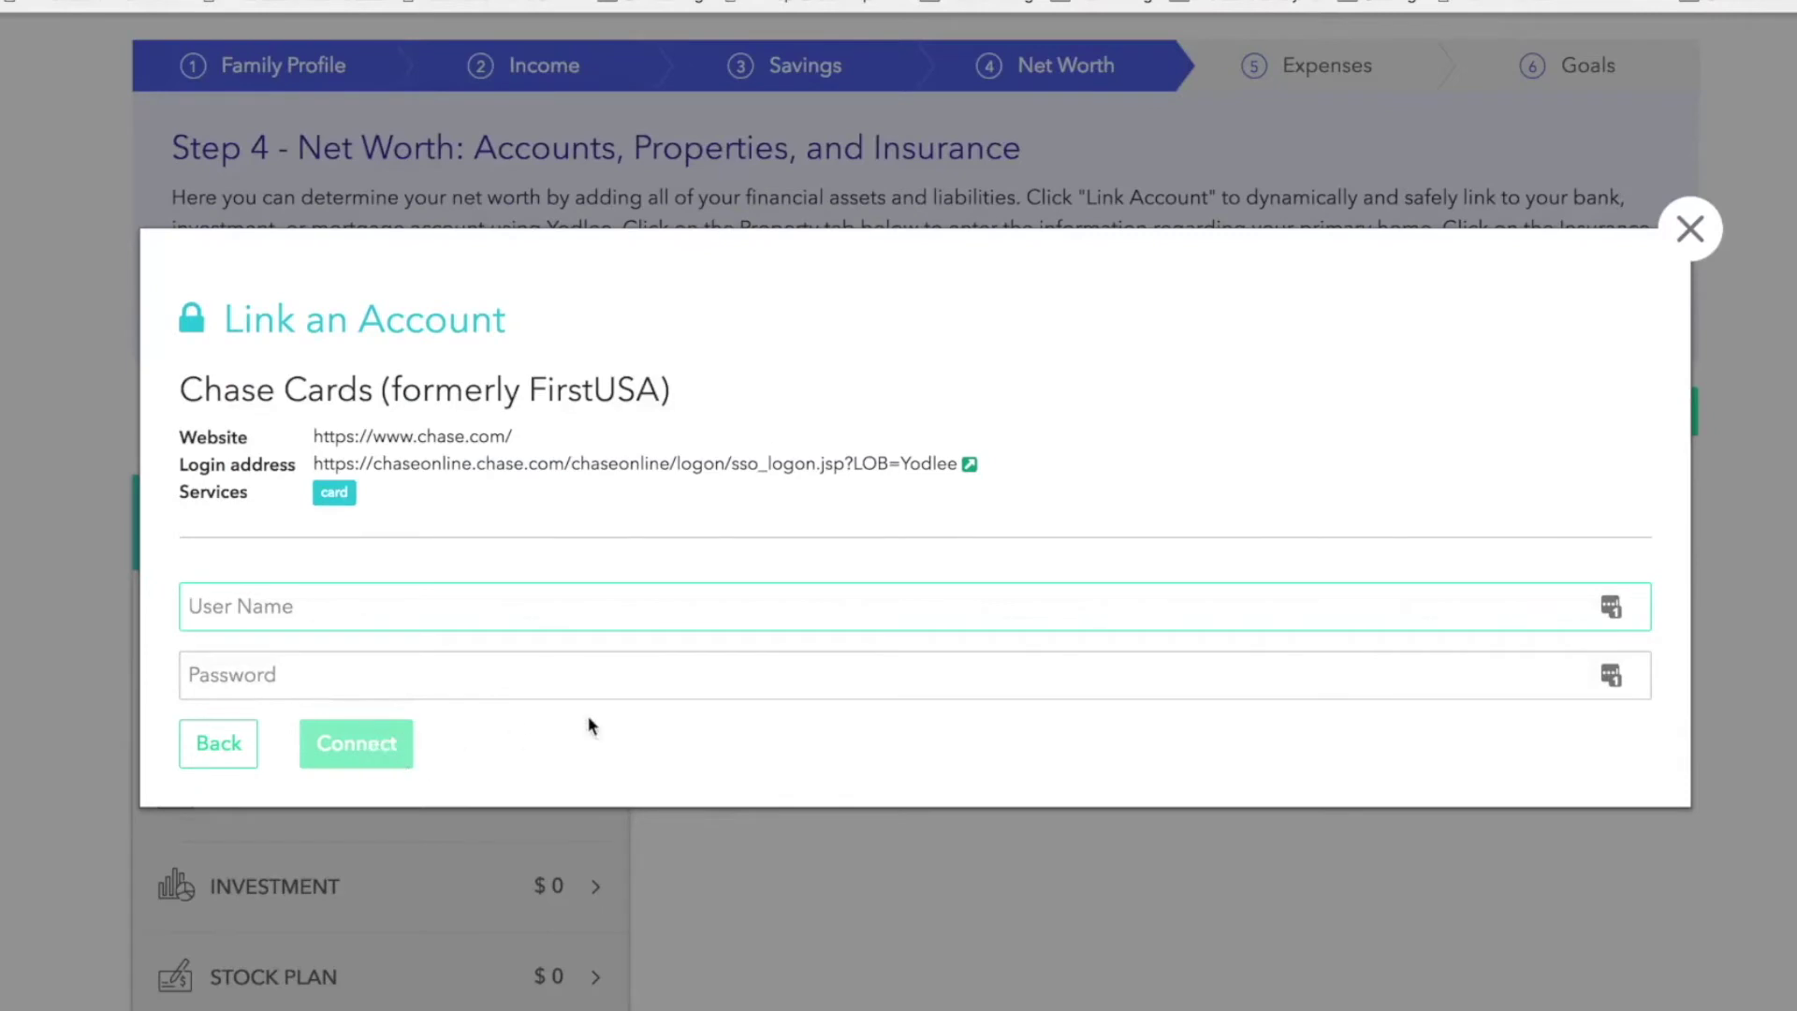
left_click(1688, 234)
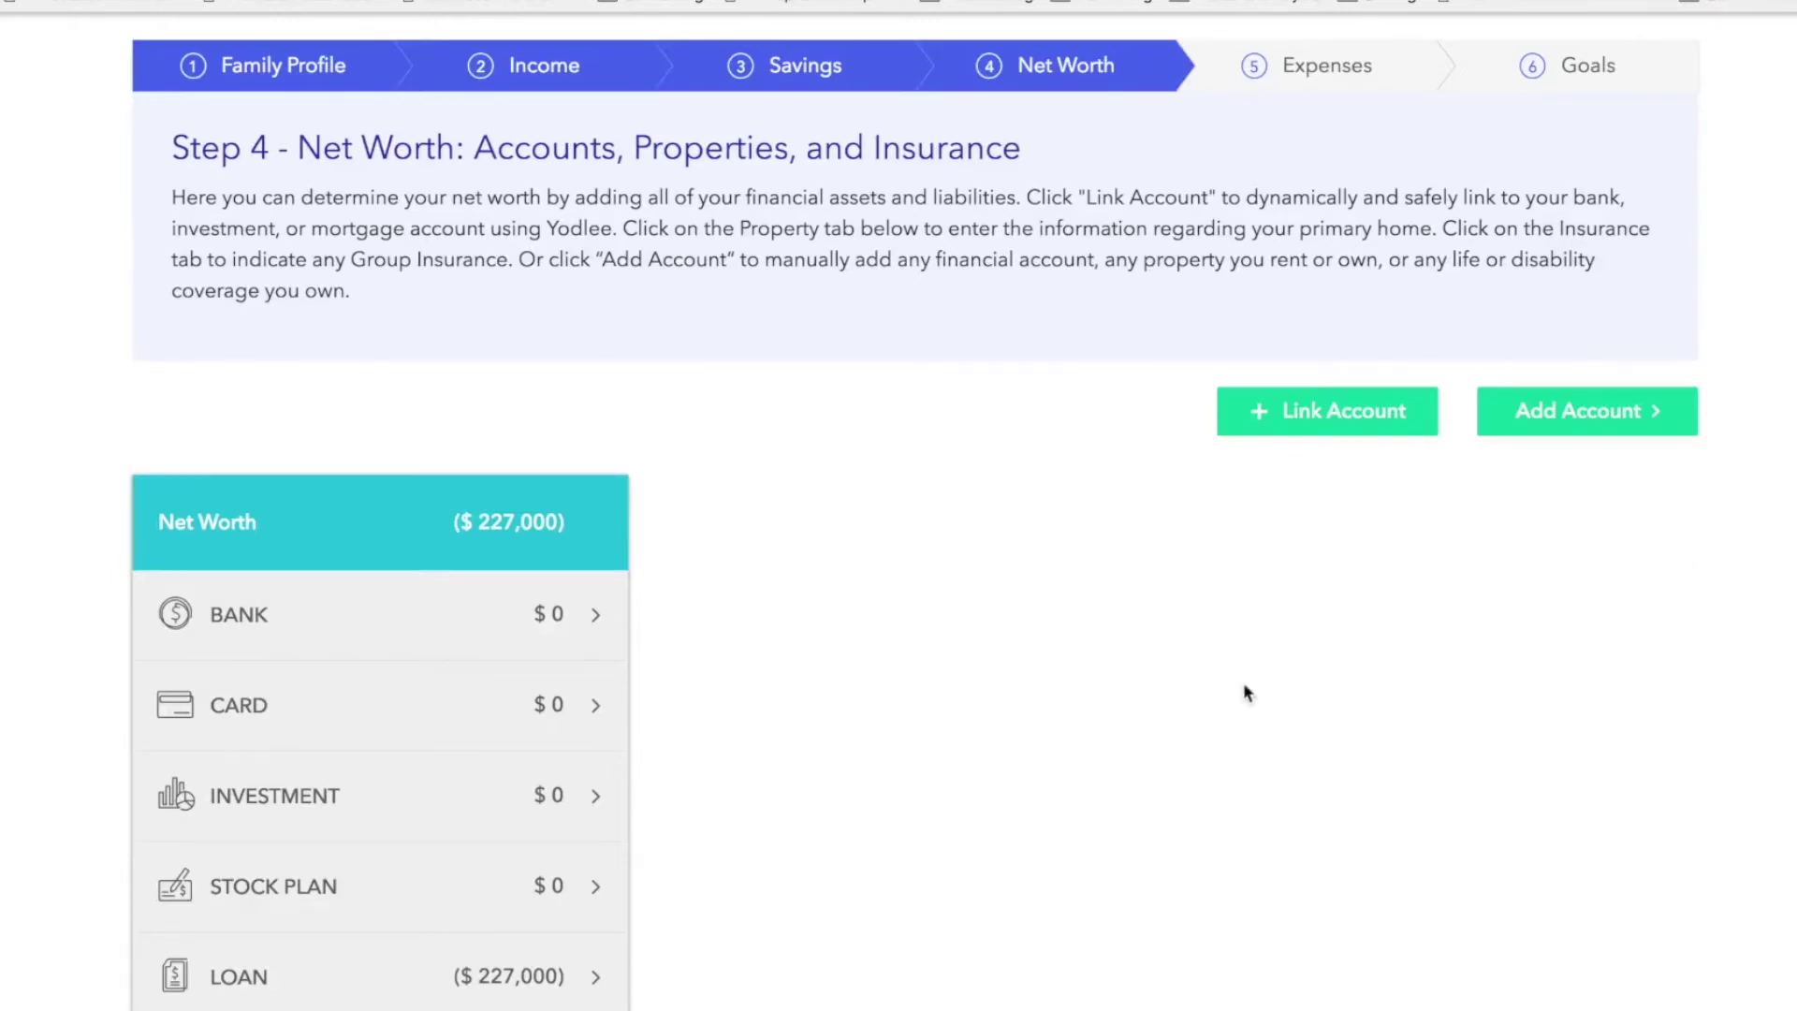
Step: Set the ($227,000) loan's monthly payment to $2,000, save it, and show the Property category
scroll(862, 674, "down", 3)
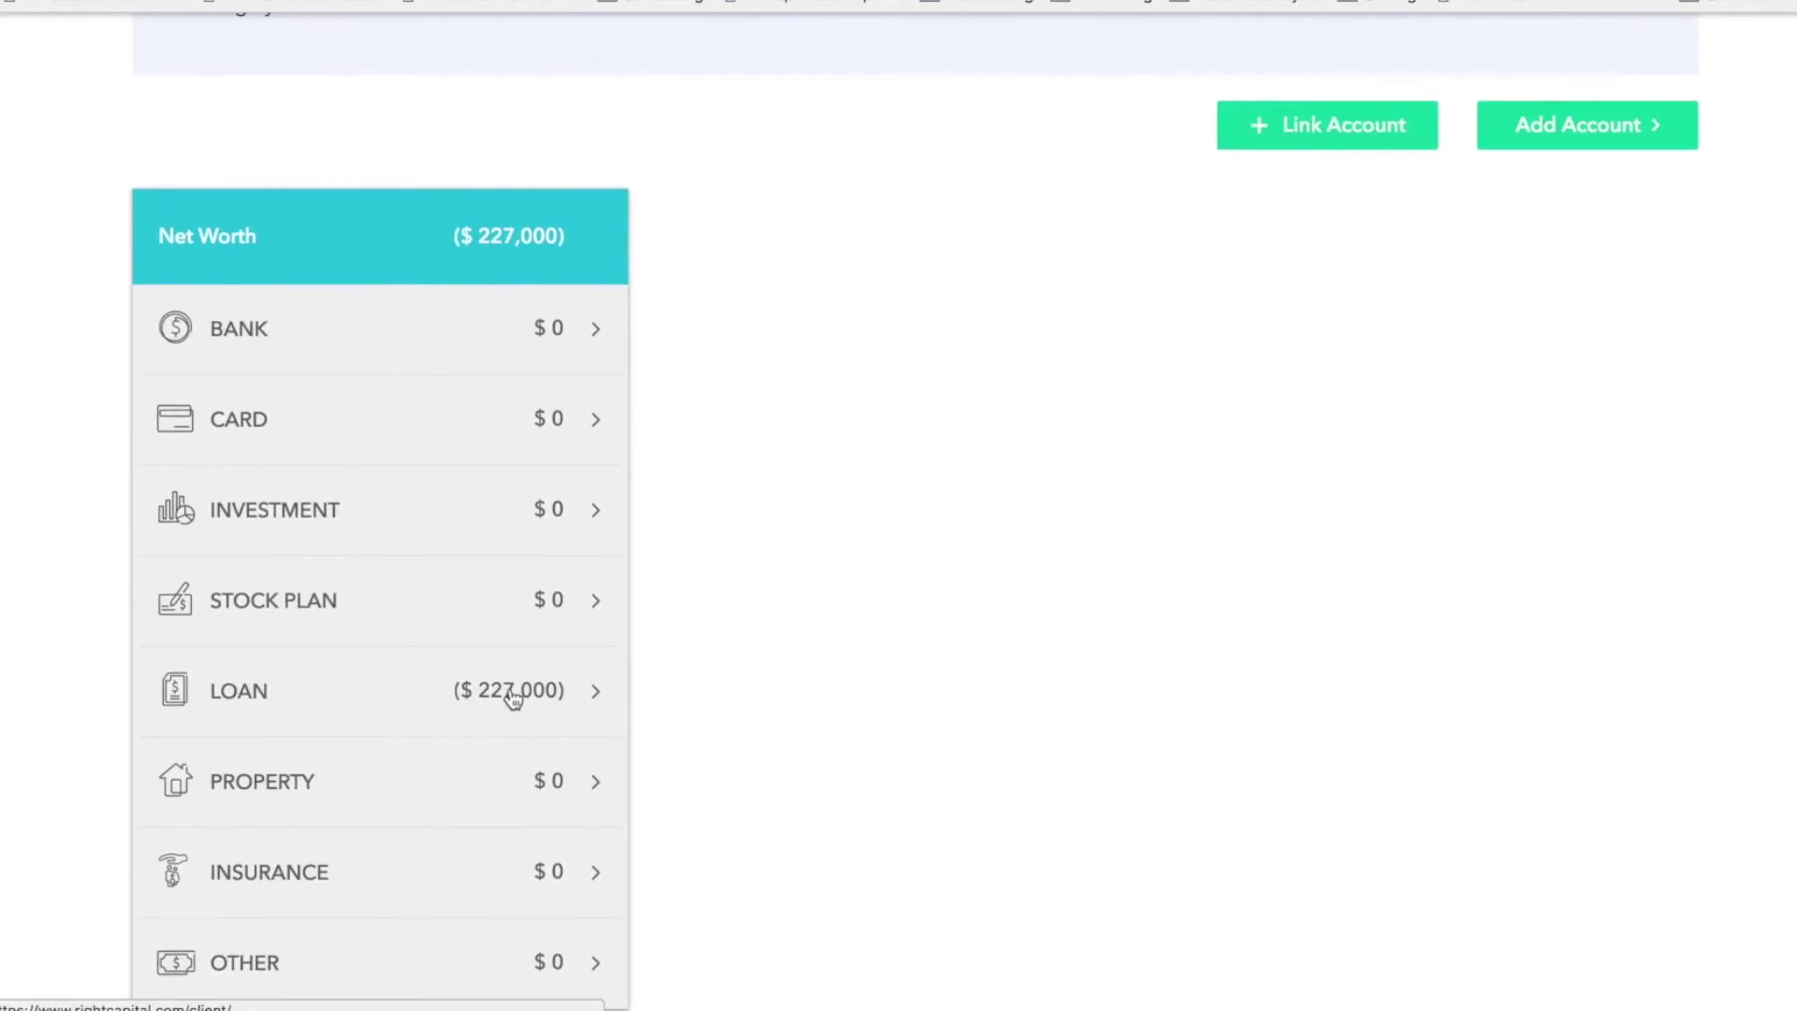
left_click(513, 700)
scroll(829, 676, "down", 3)
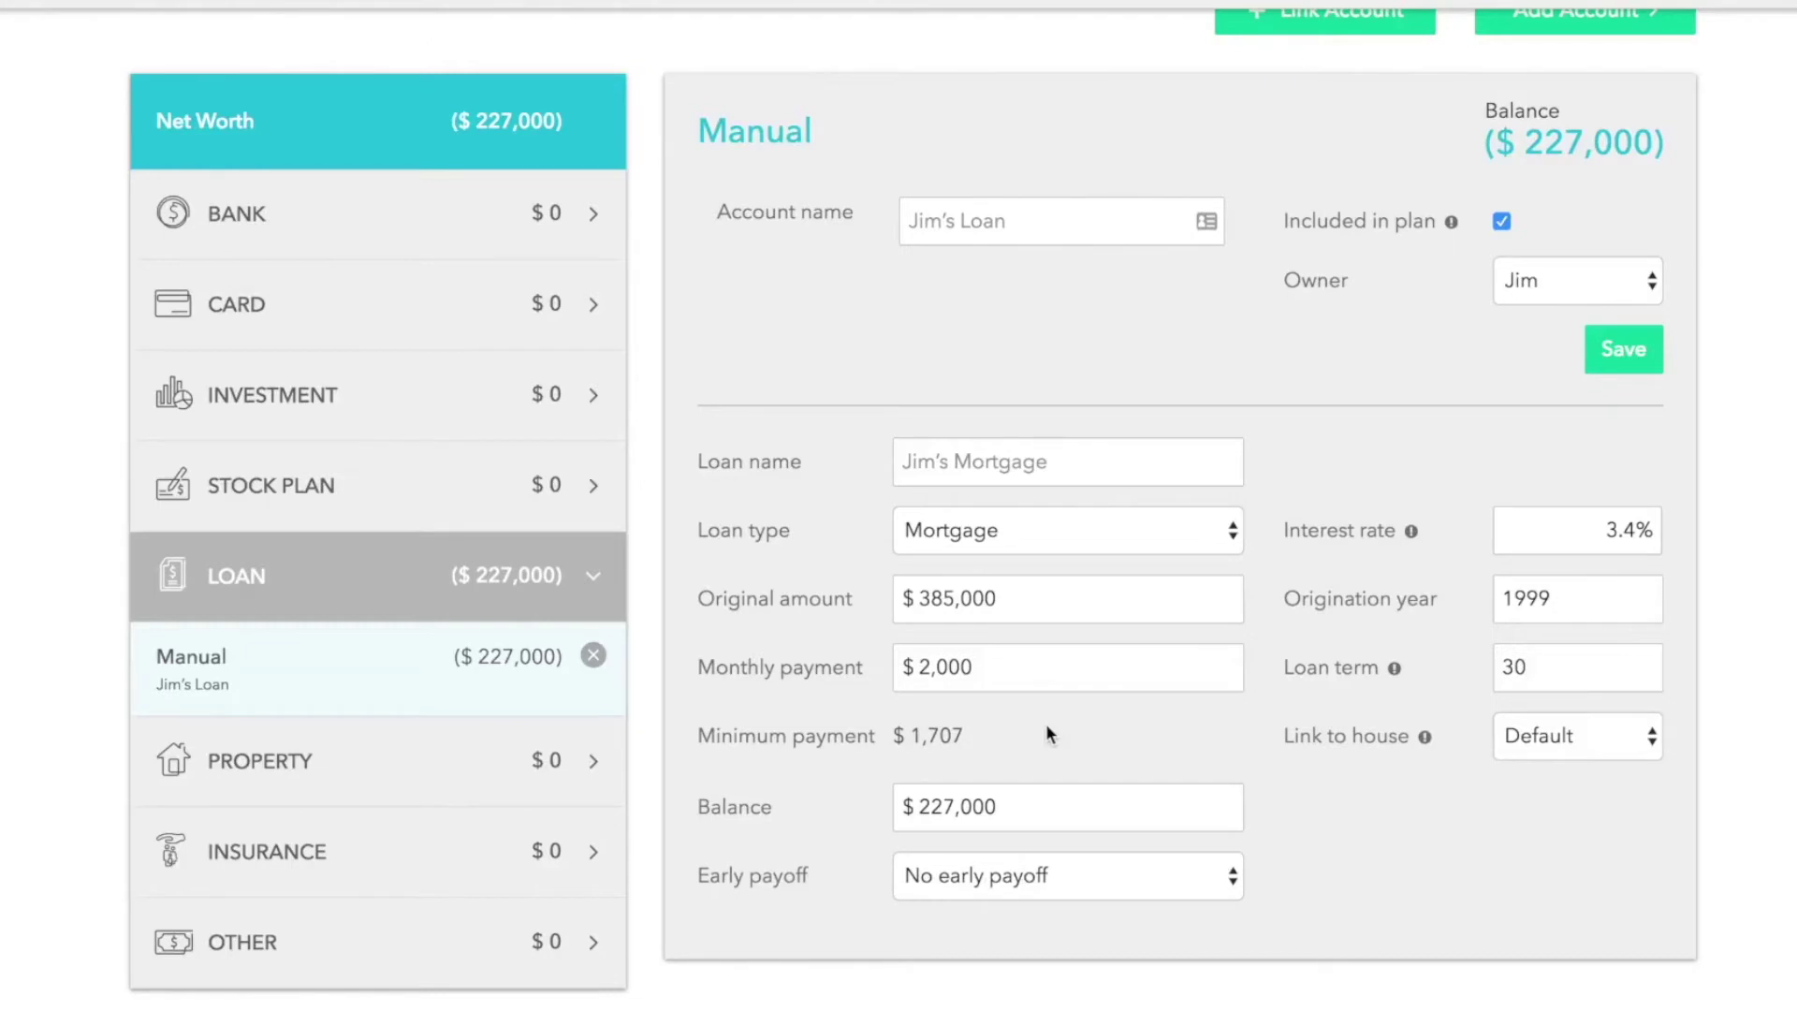
left_click_drag(979, 667, 880, 674)
type("2000")
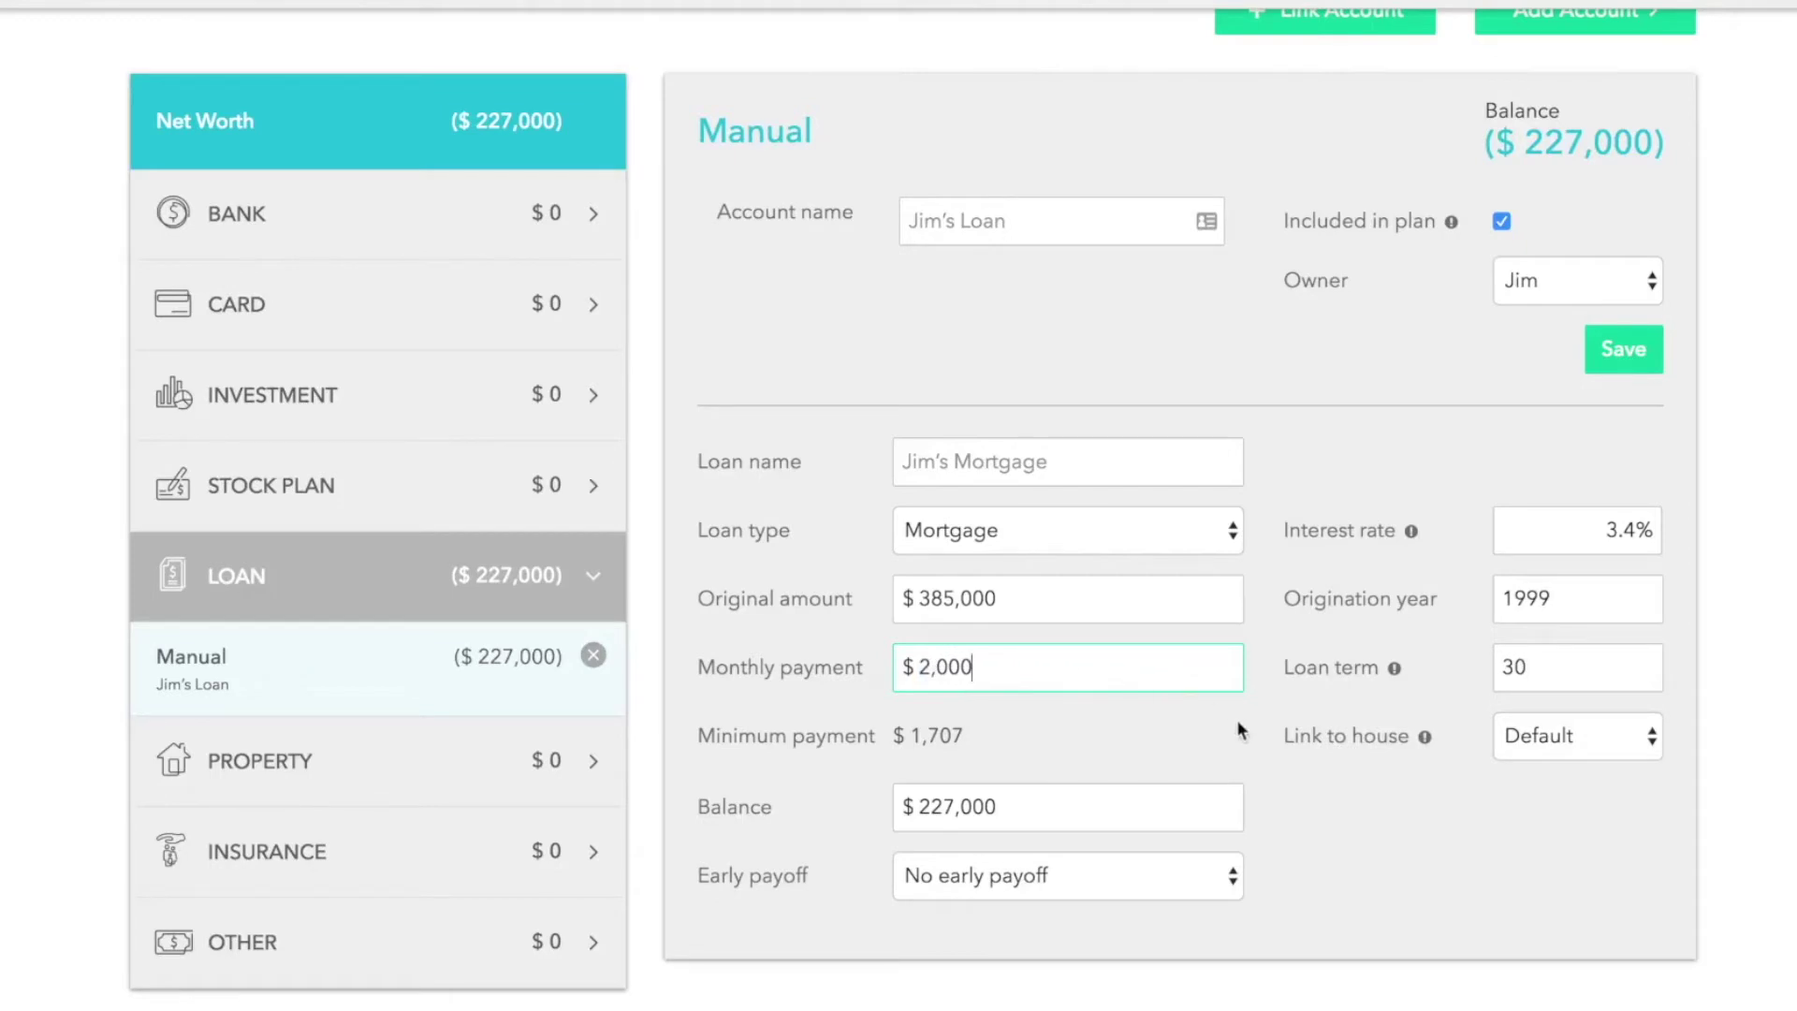
left_click(1609, 365)
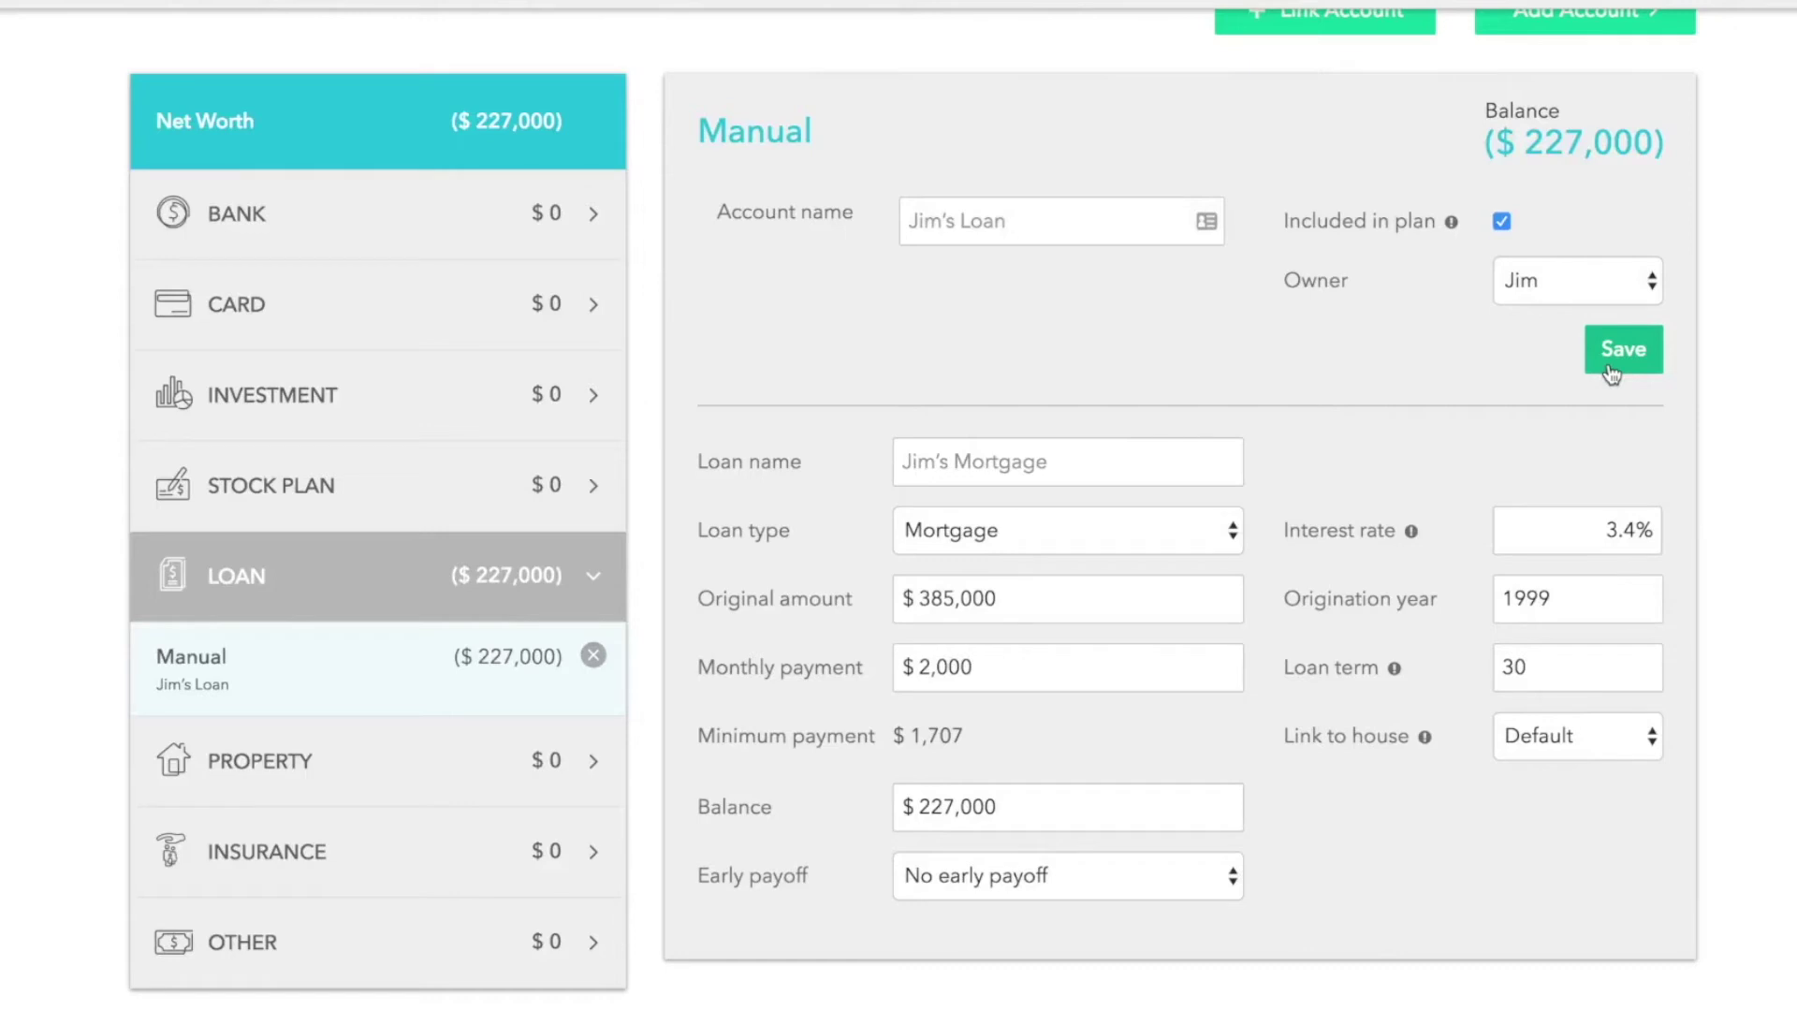
left_click(340, 765)
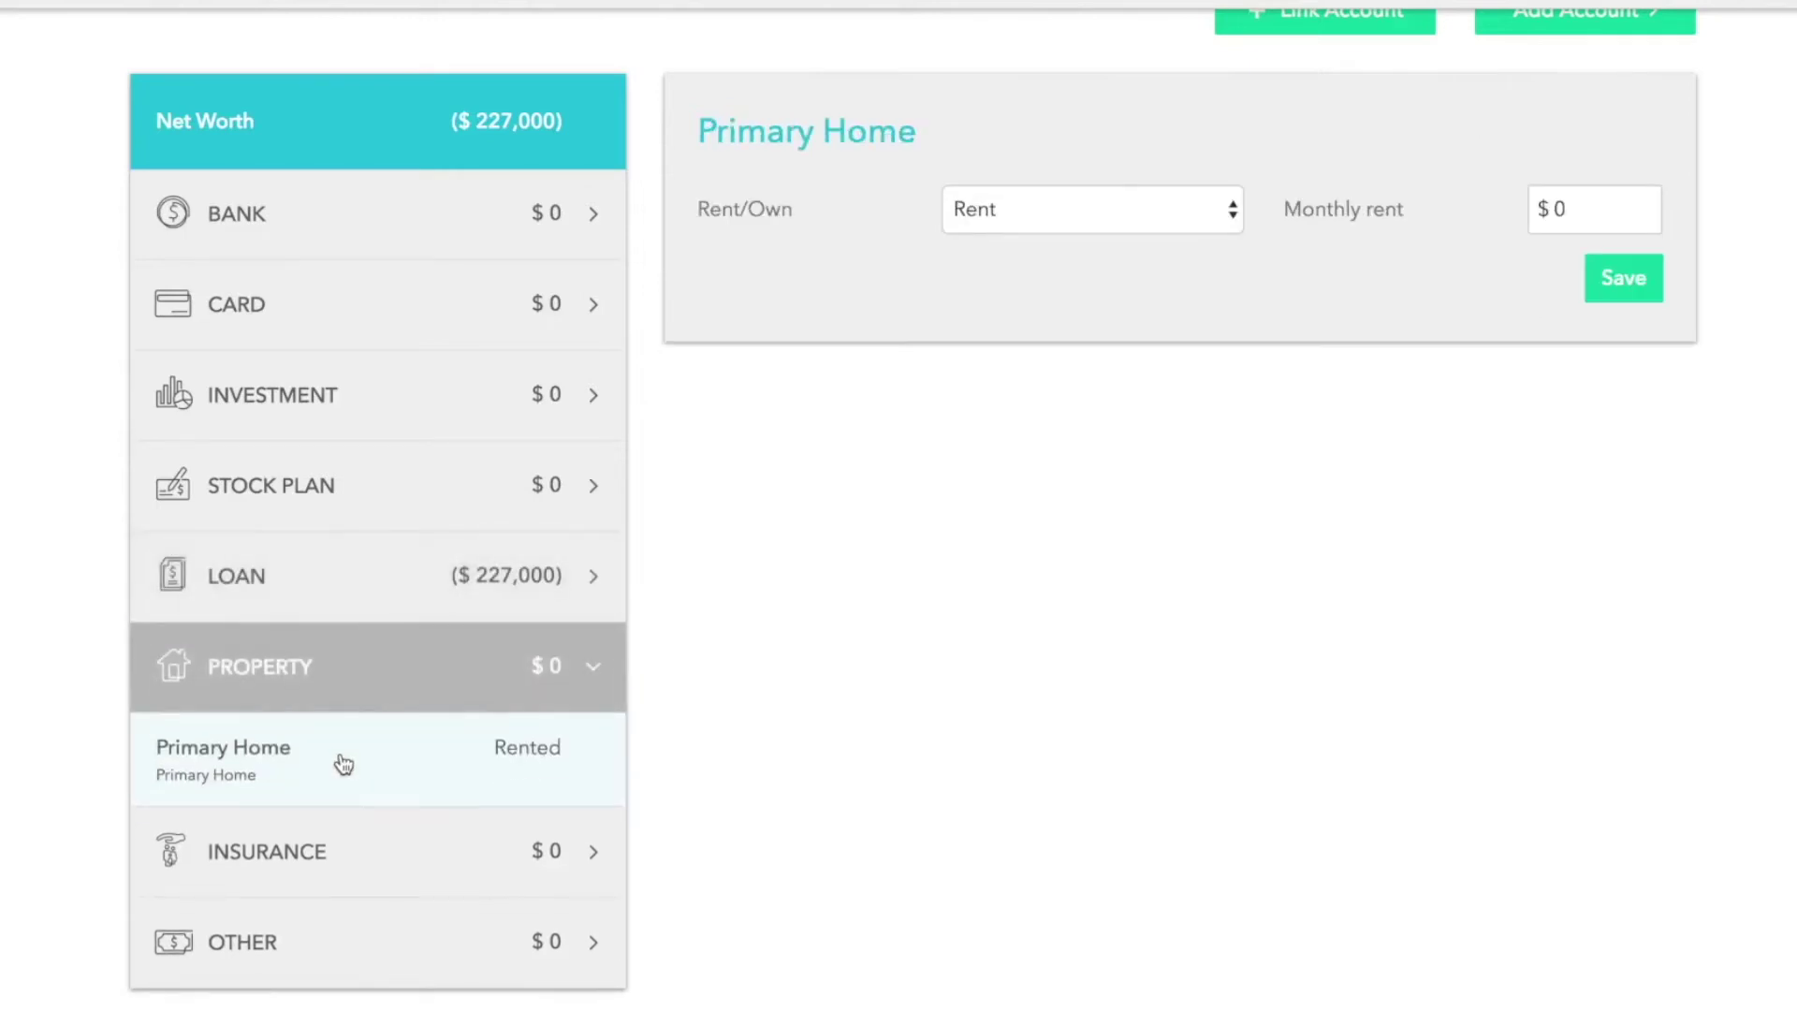
Step: Change the Primary Home's Rent/Own setting from Rent to Own and save it
left_click(1022, 217)
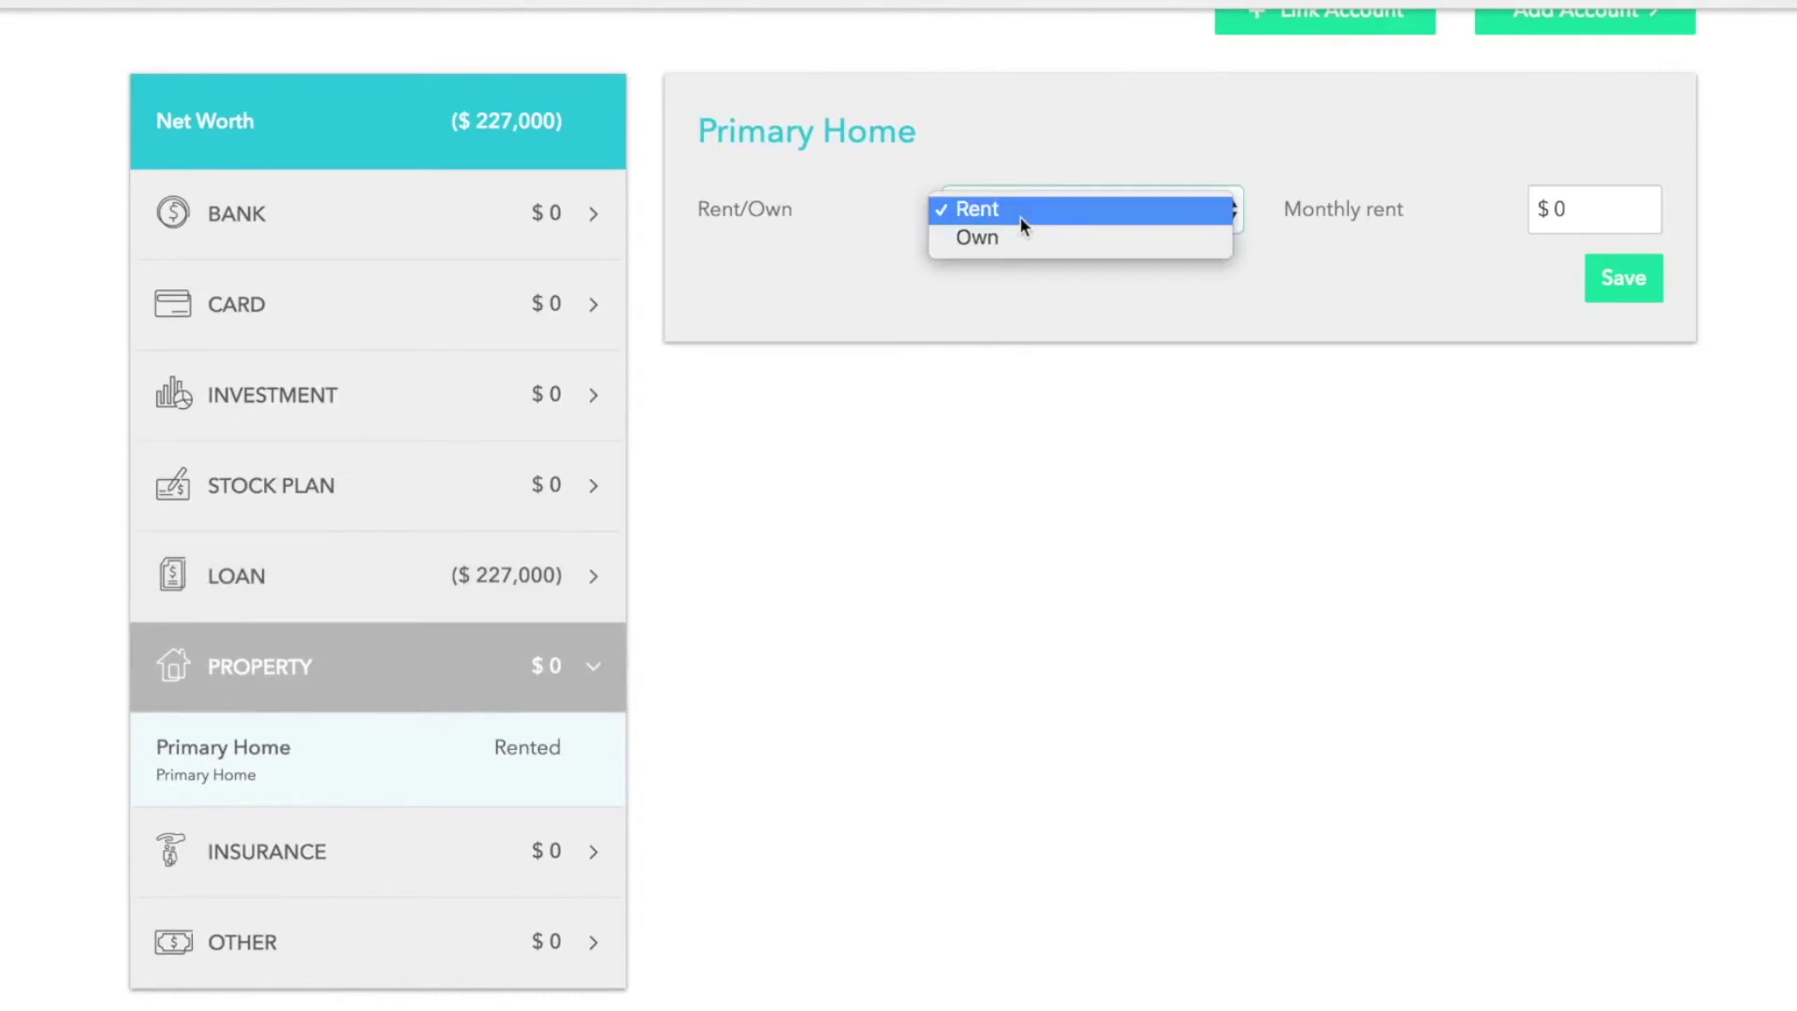
left_click(1237, 255)
left_click(1191, 216)
left_click(1160, 247)
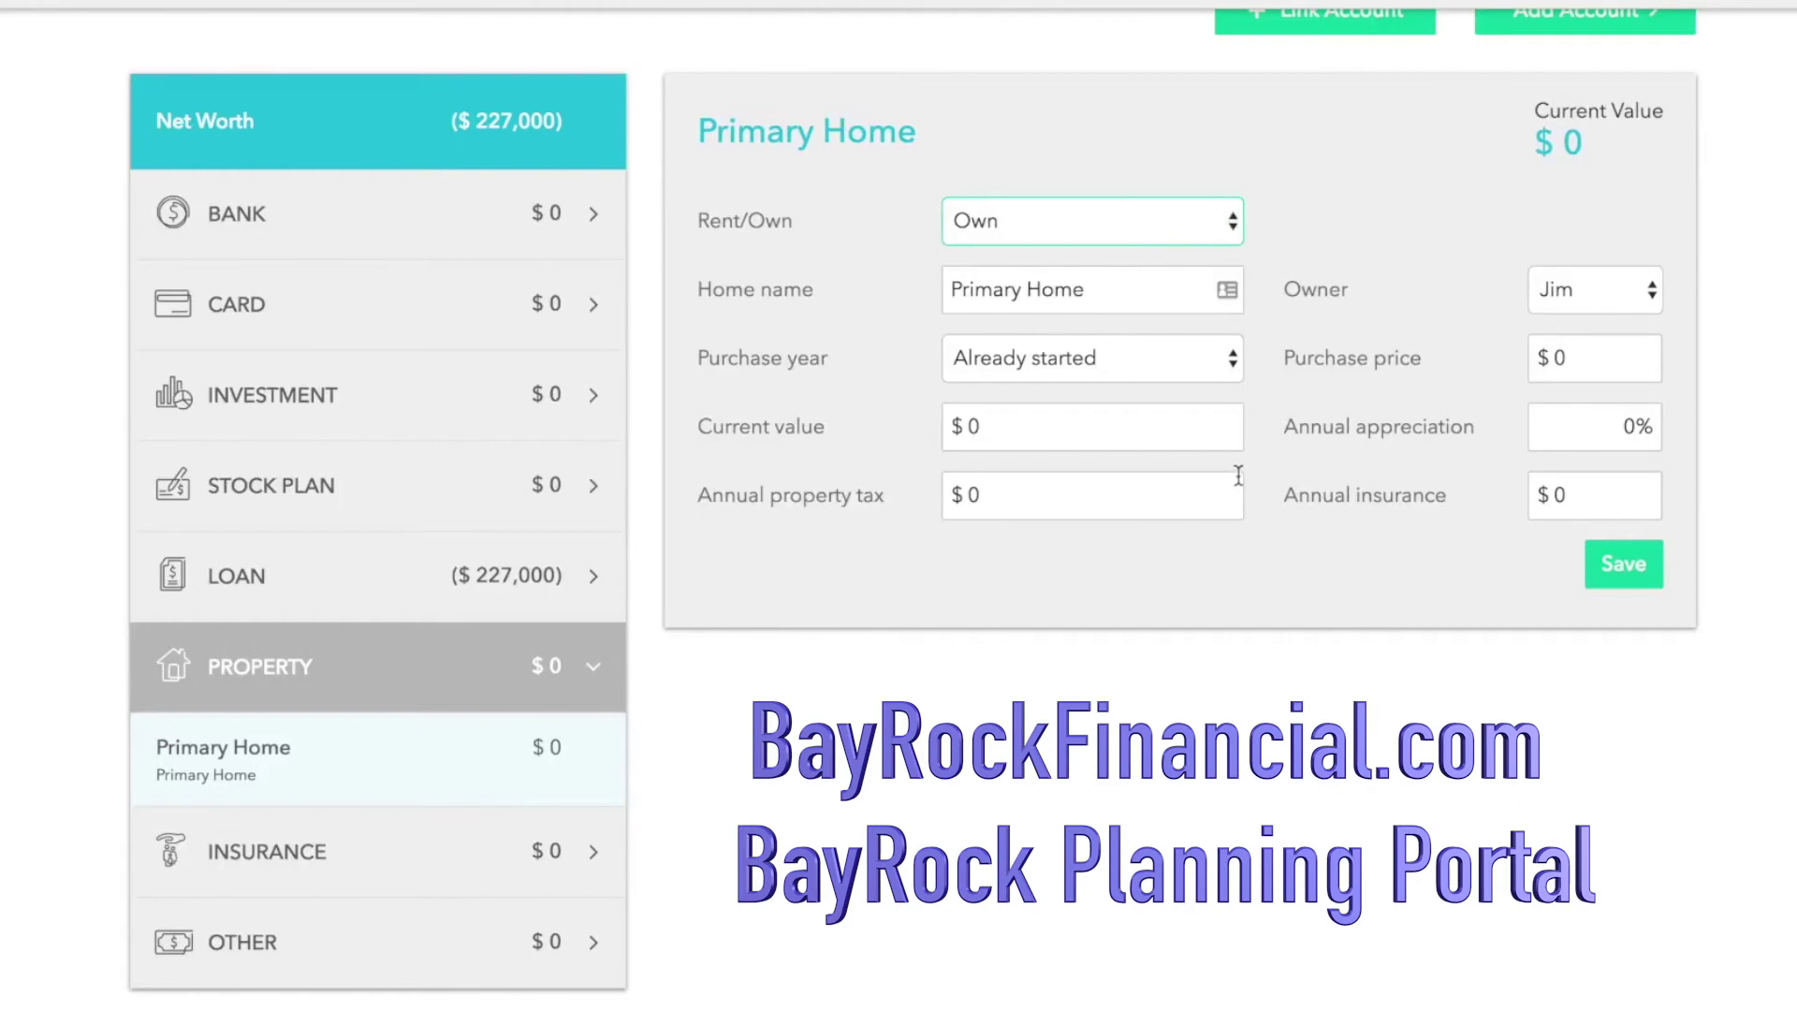
left_click(1622, 565)
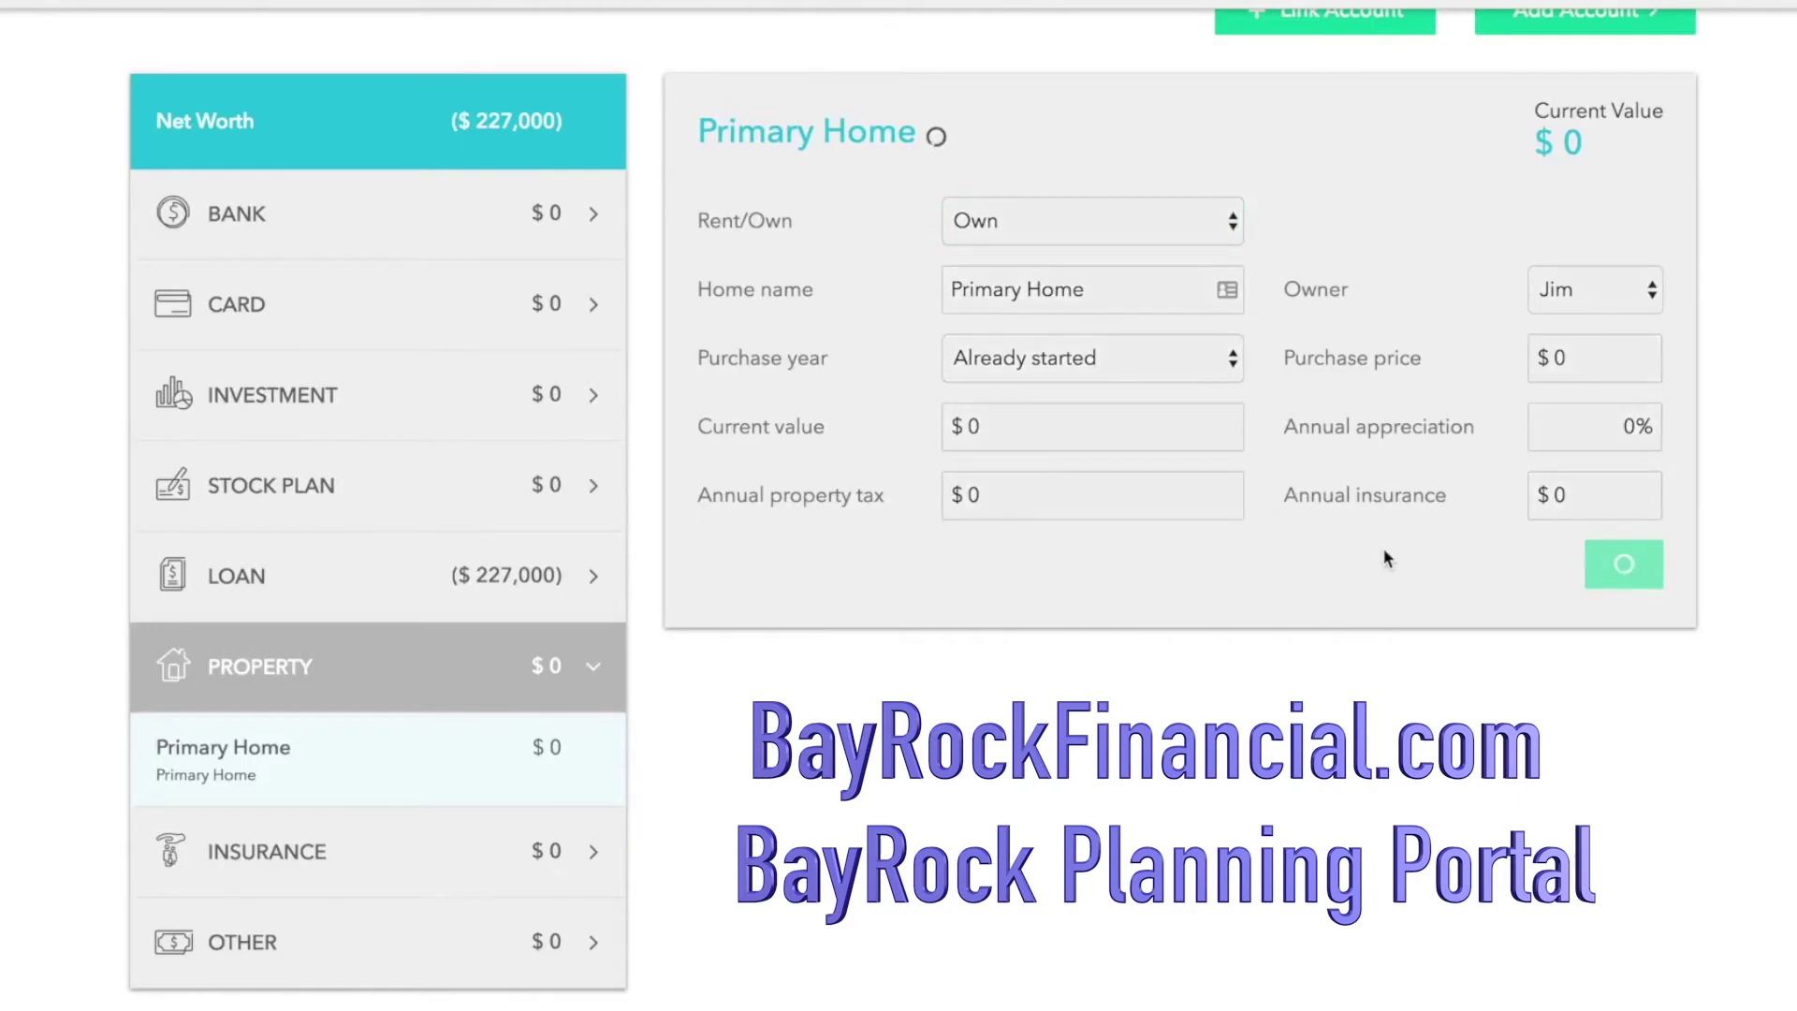
Step: View the client's Group Life policy under Insurance, then bring up the Add Account list
left_click(475, 845)
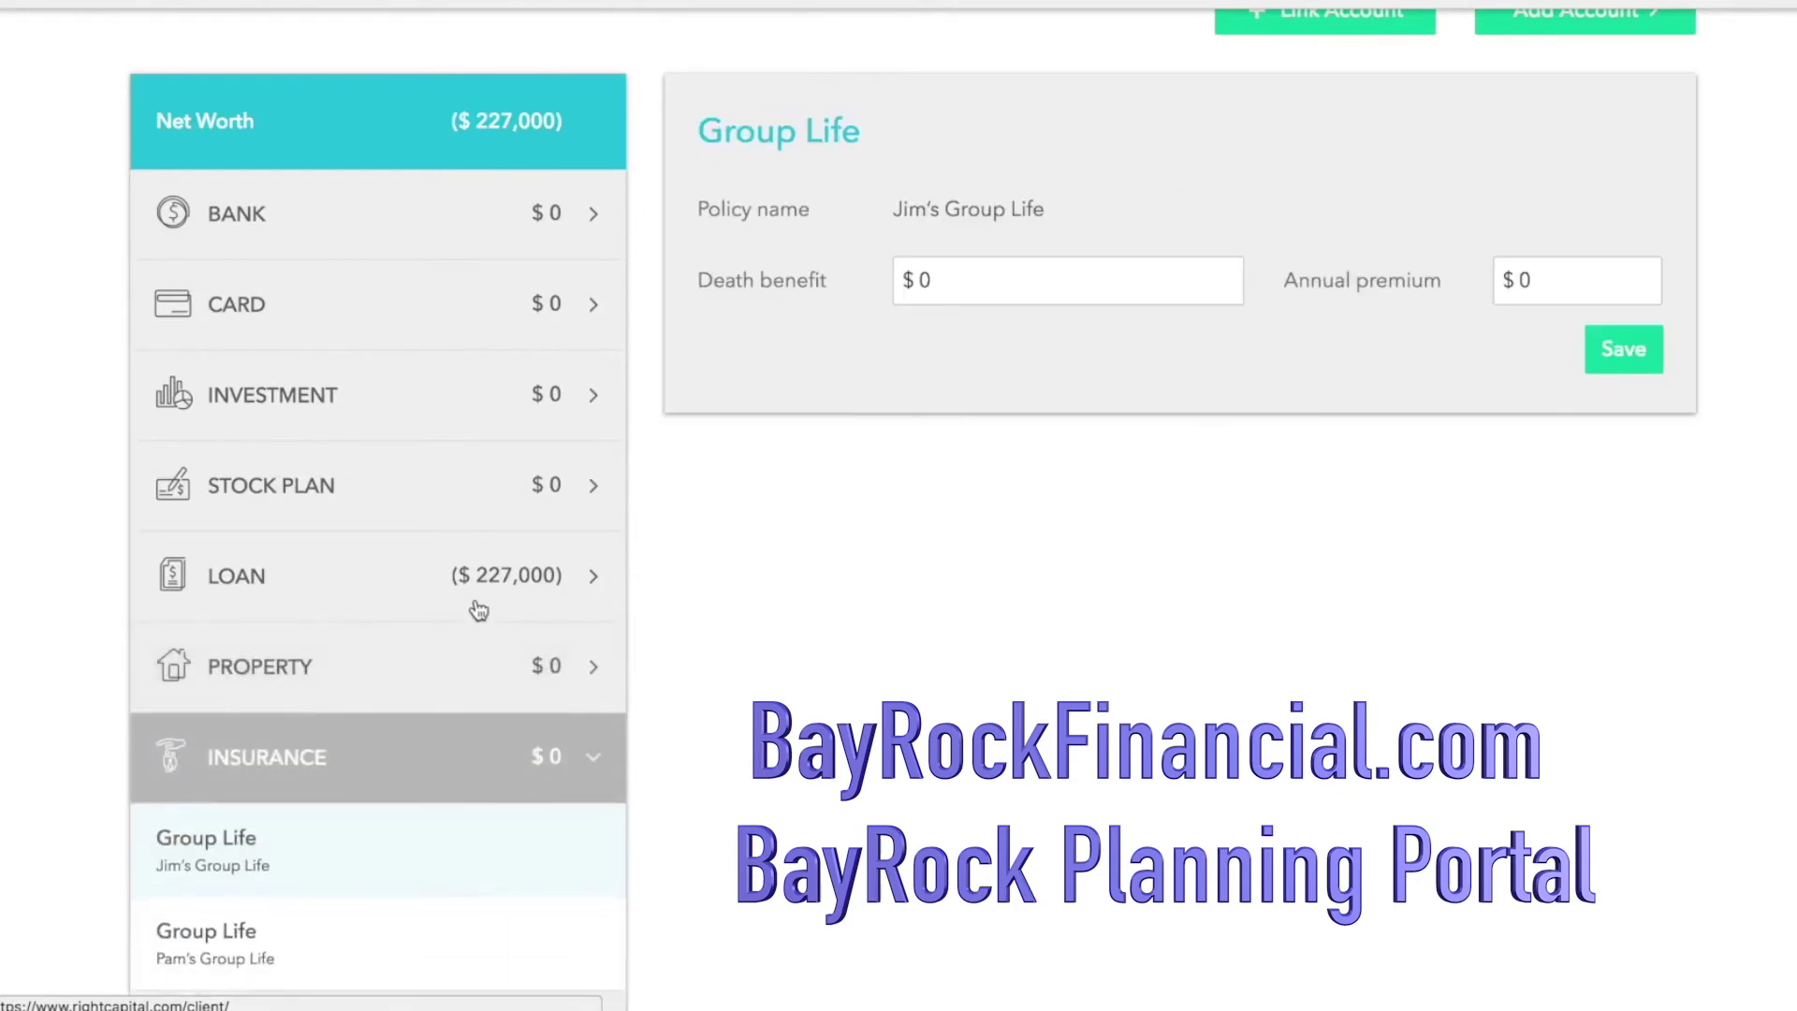
scroll(474, 609, "down", 2)
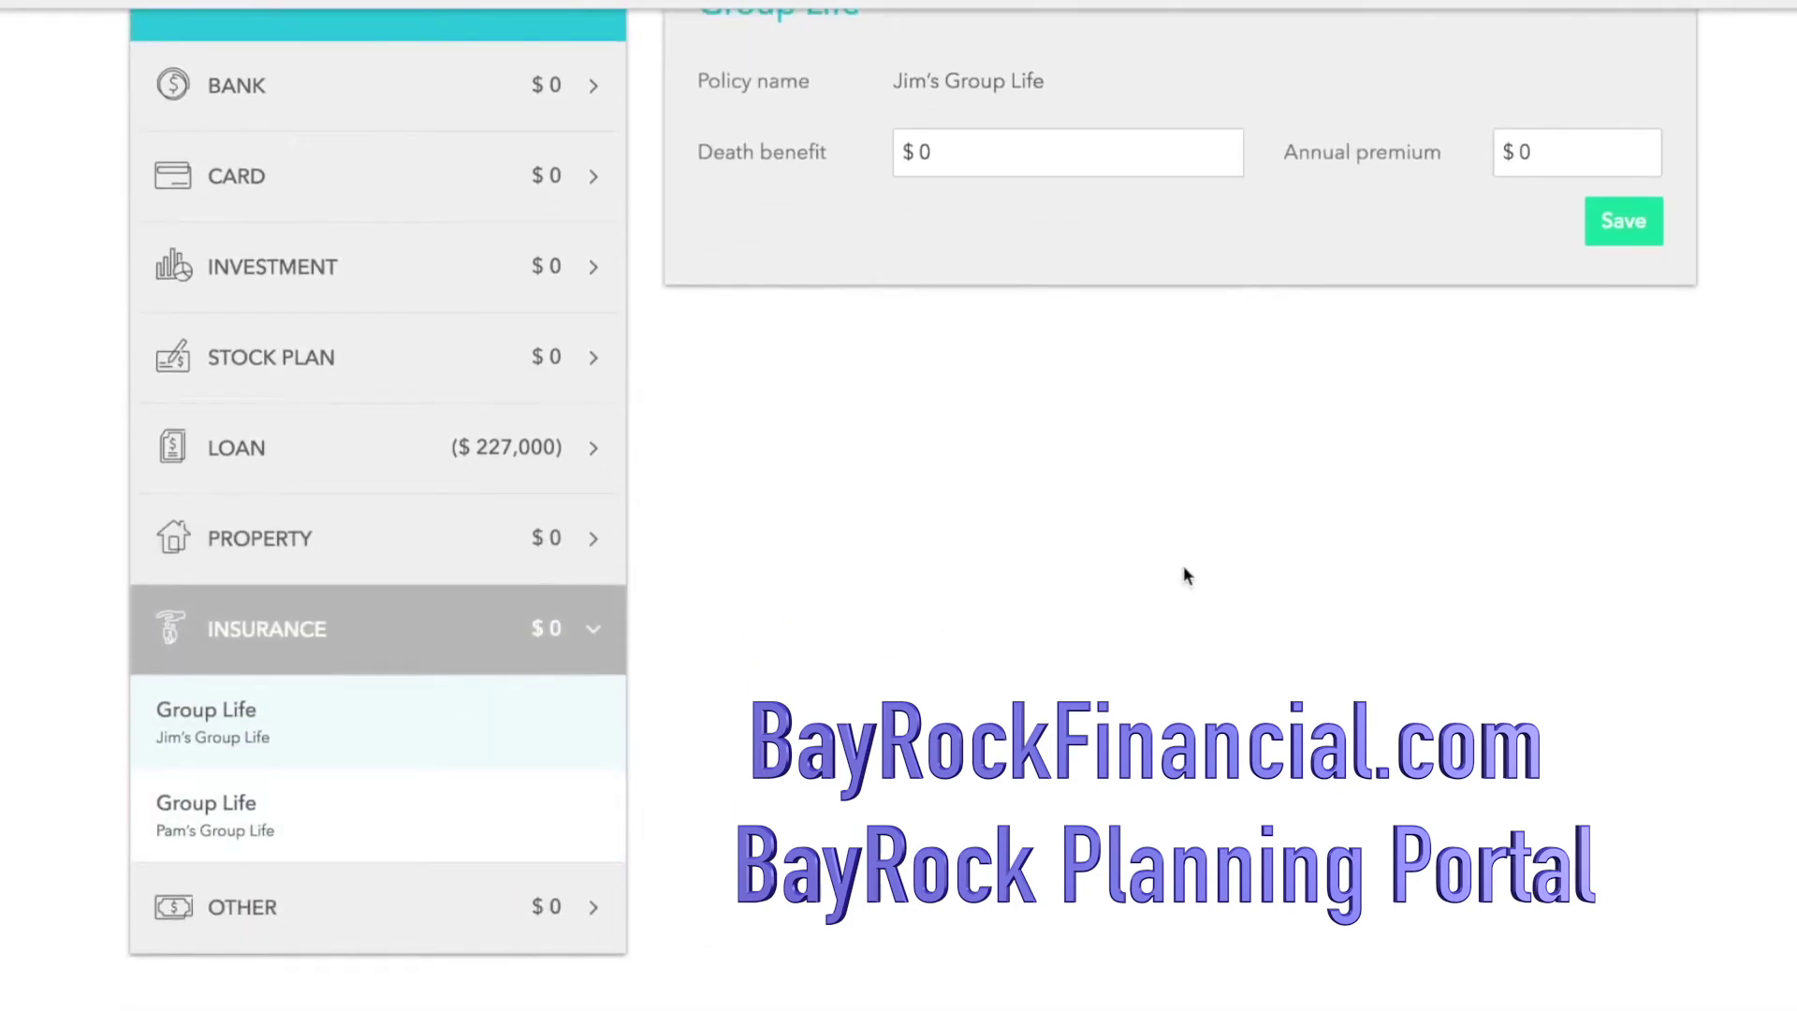
scroll(1183, 570, "up", 2)
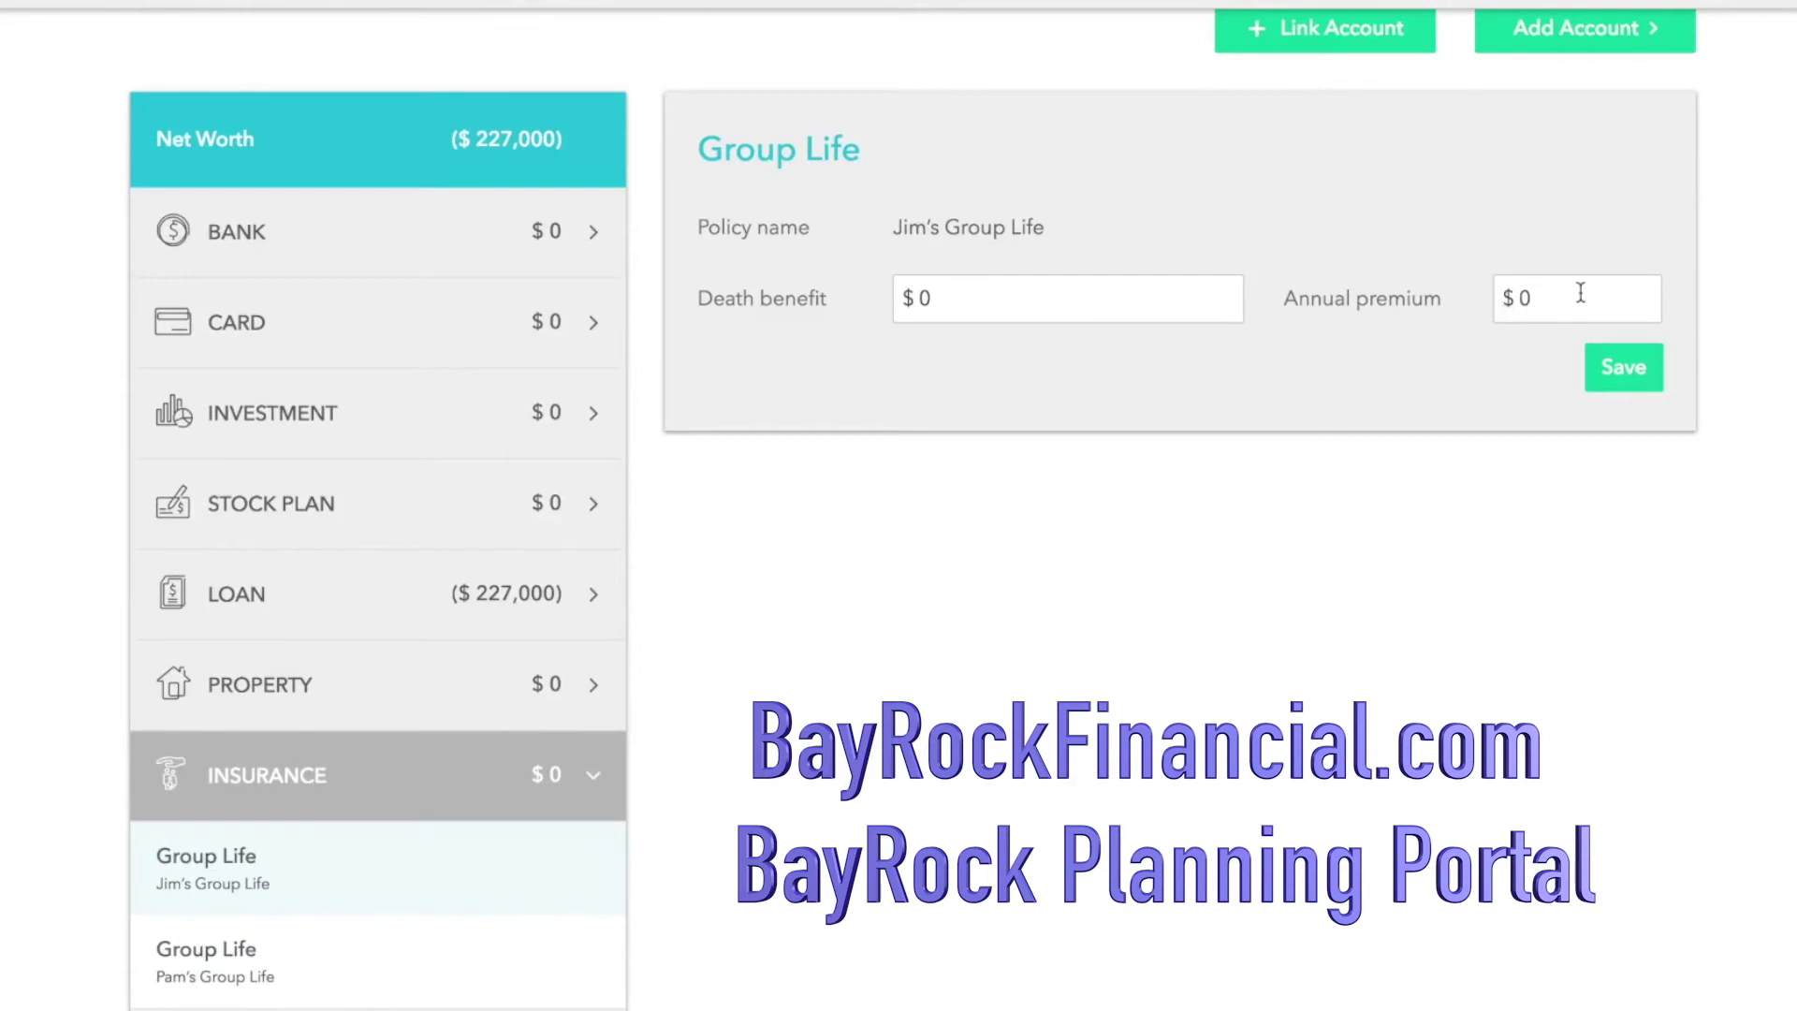
scroll(1578, 291, "up", 1)
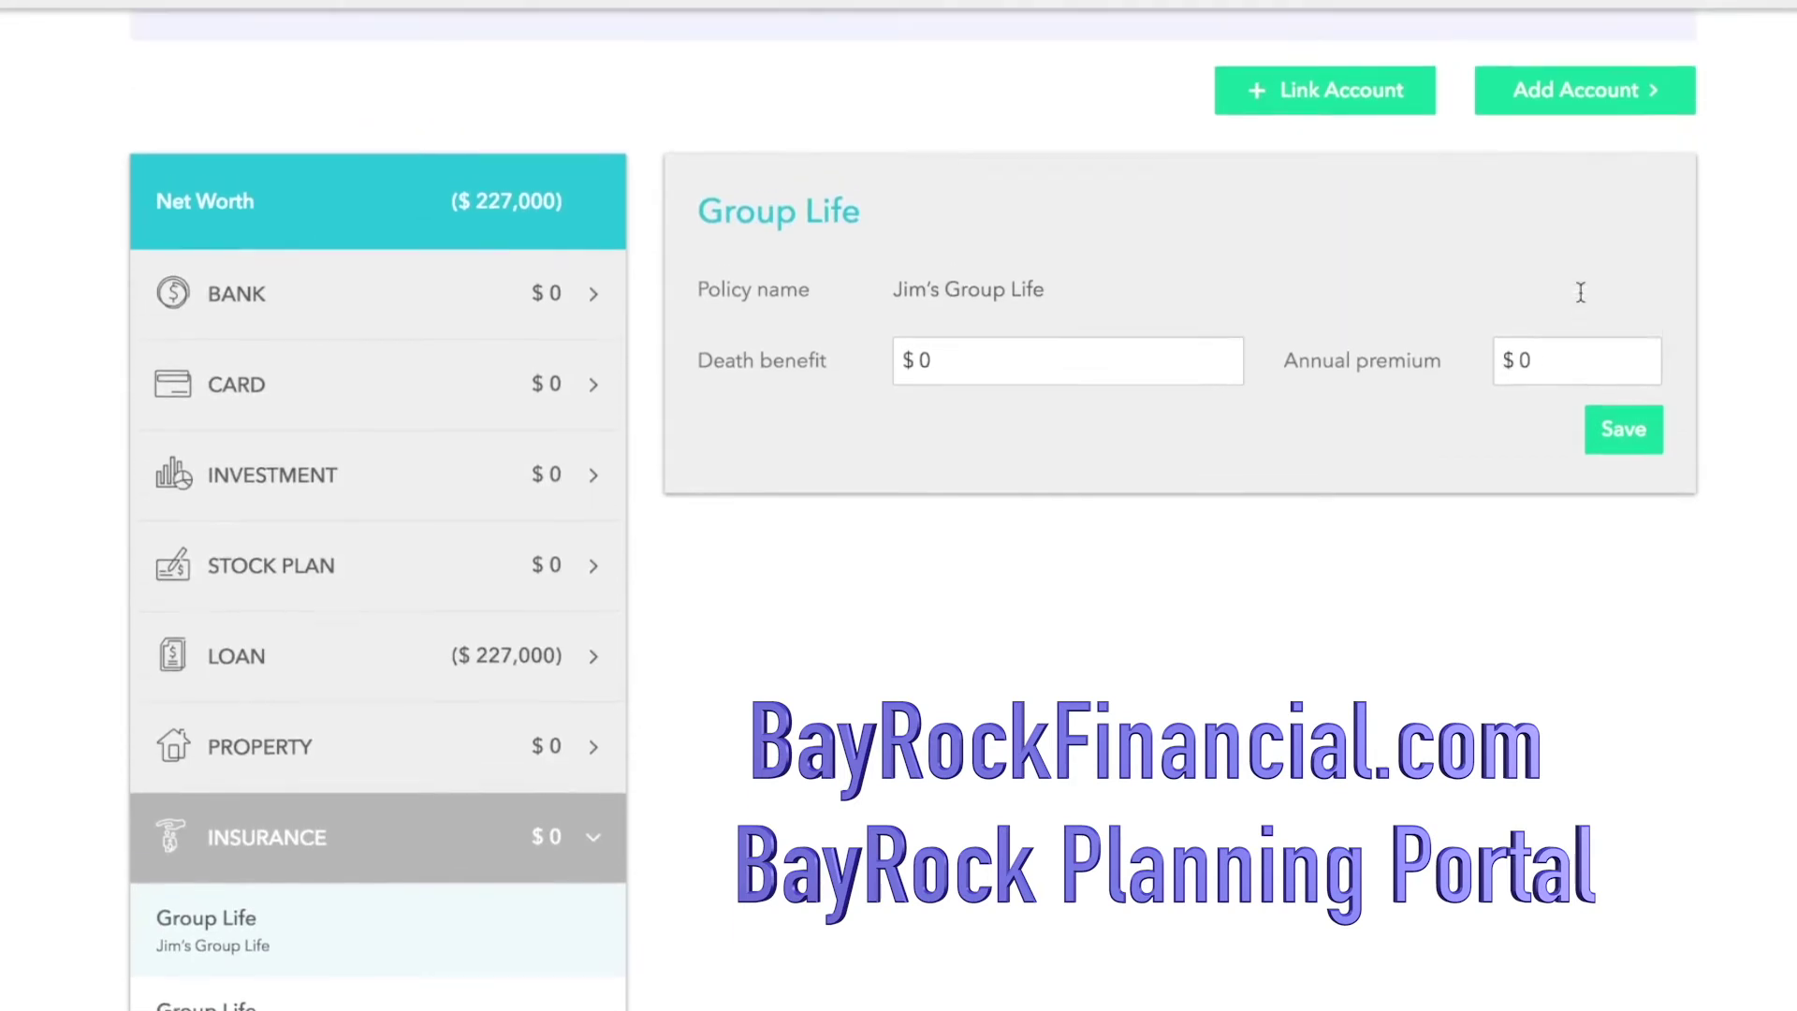
left_click(1639, 100)
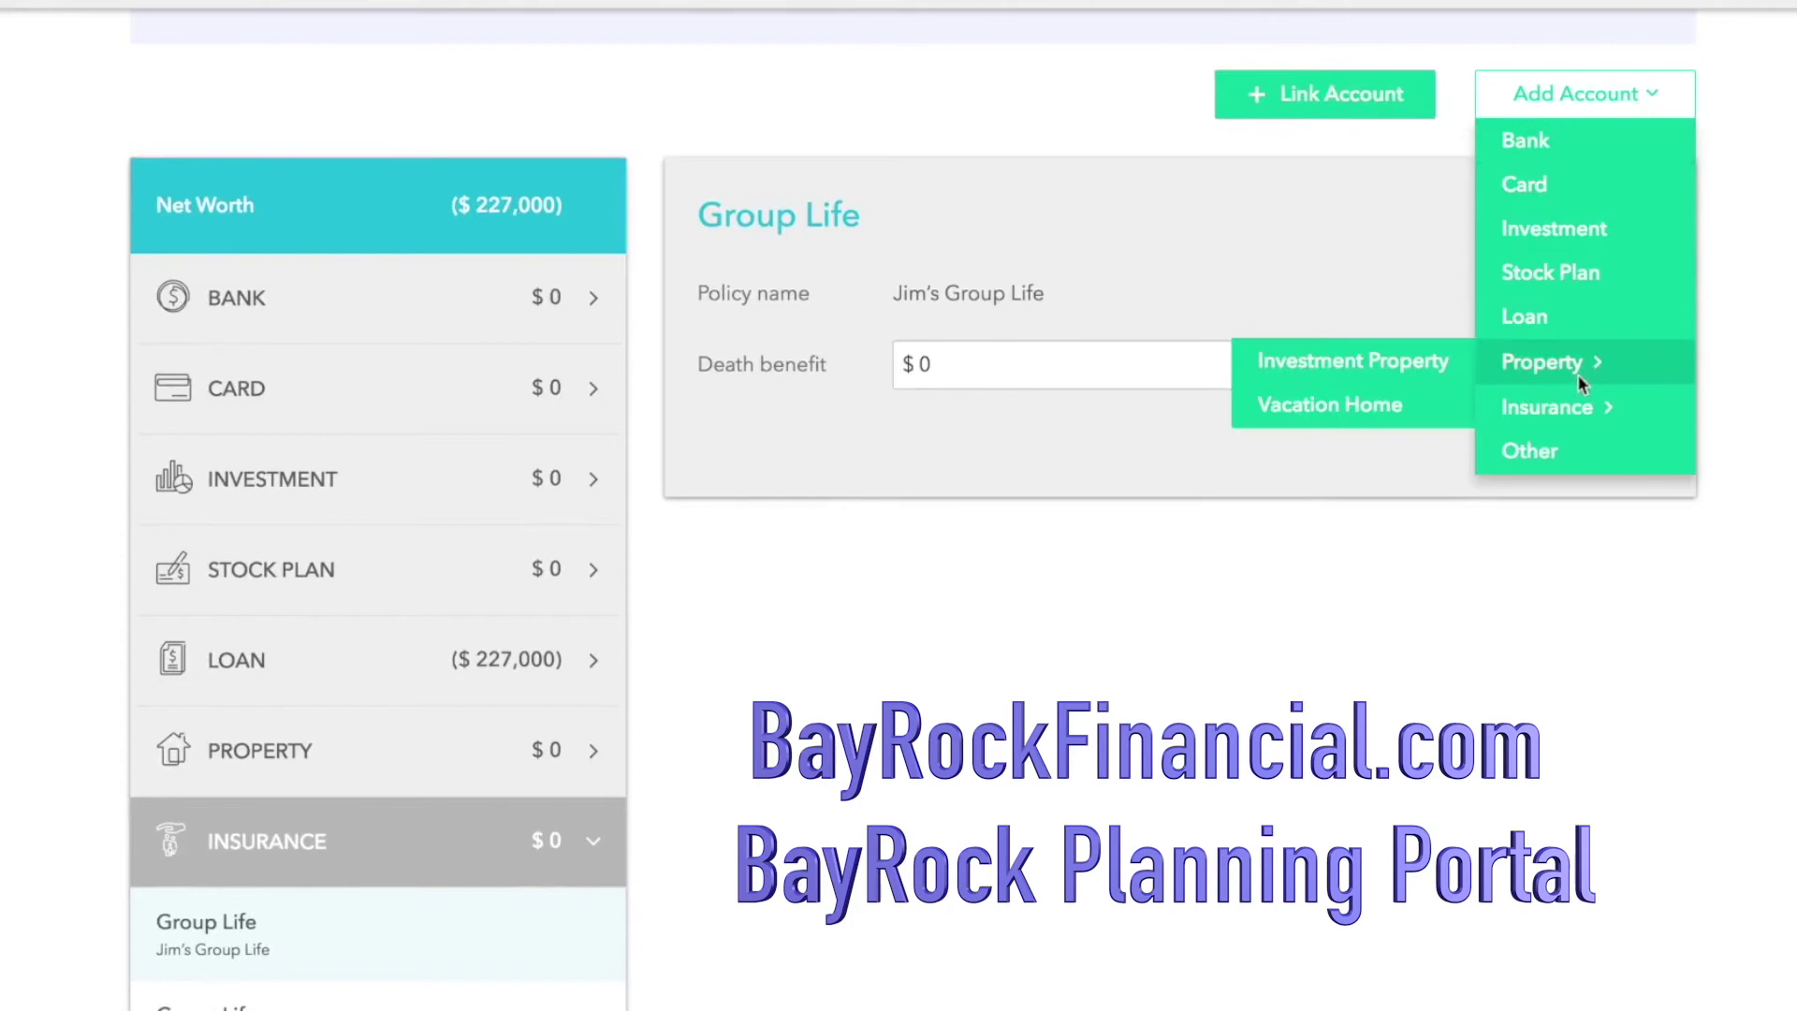
mouse_move(1572, 406)
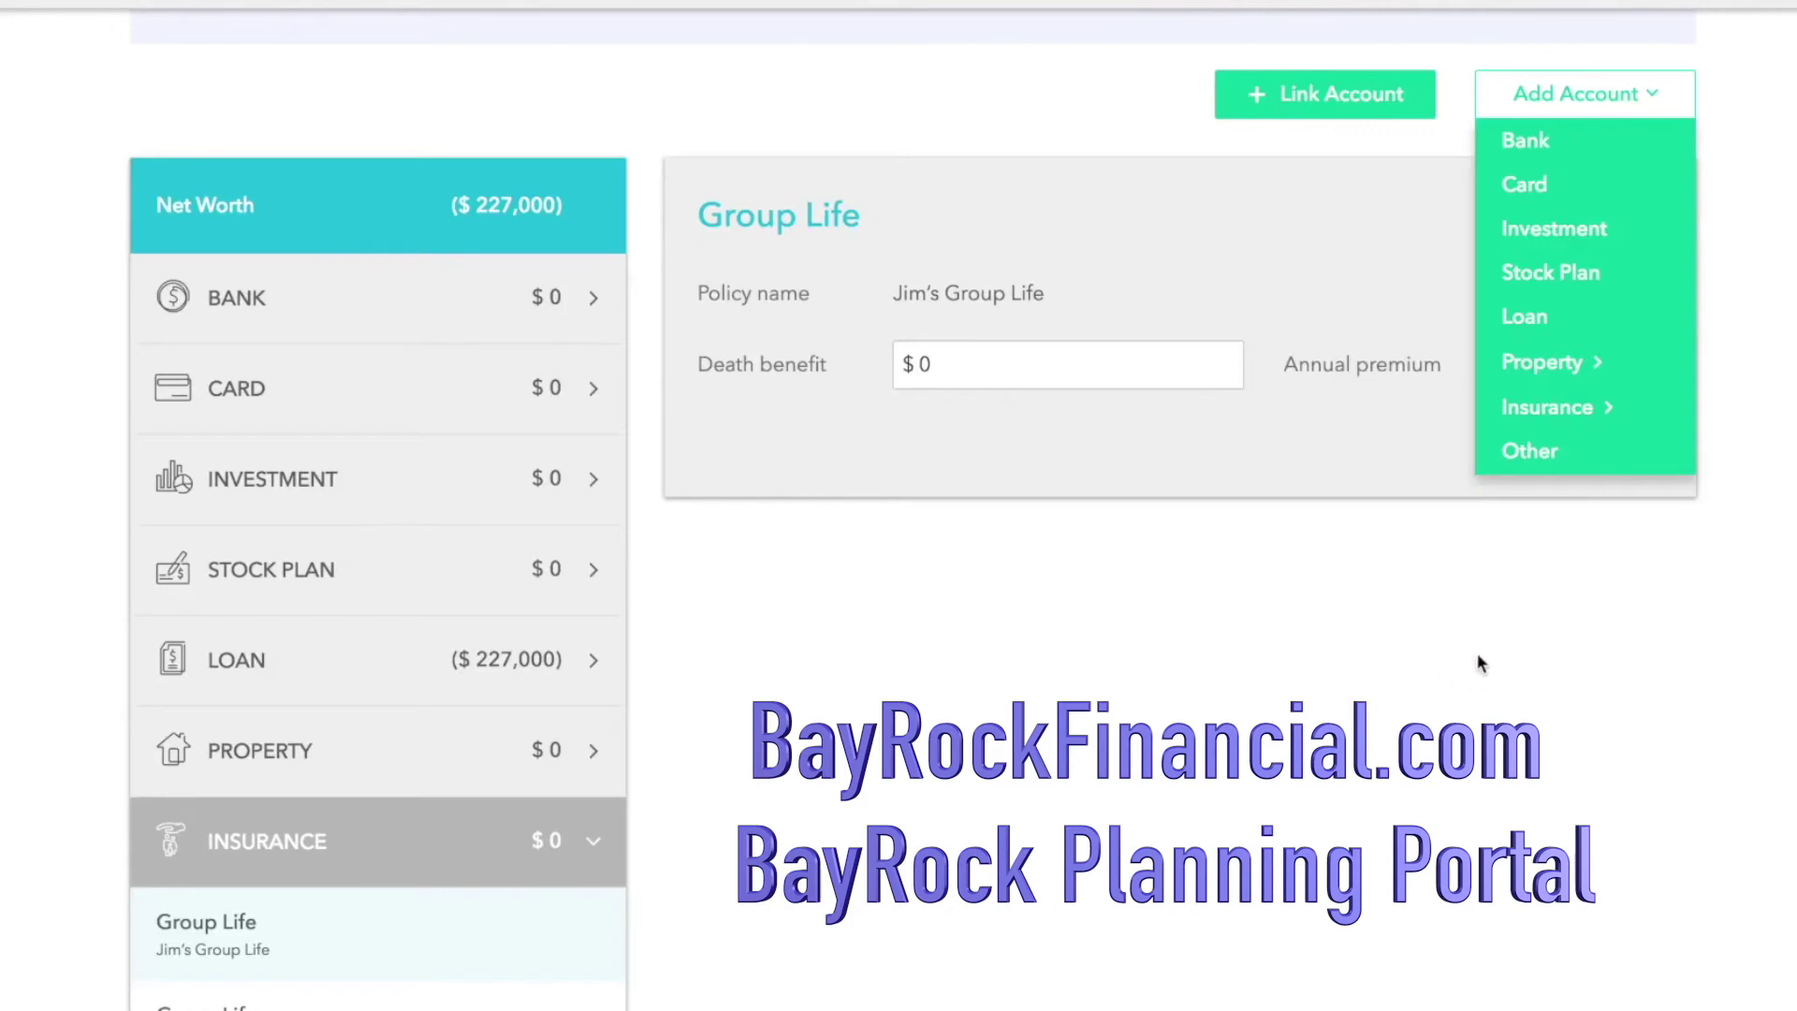
Step: Add an Other asset named SUV and save it
left_click(1654, 453)
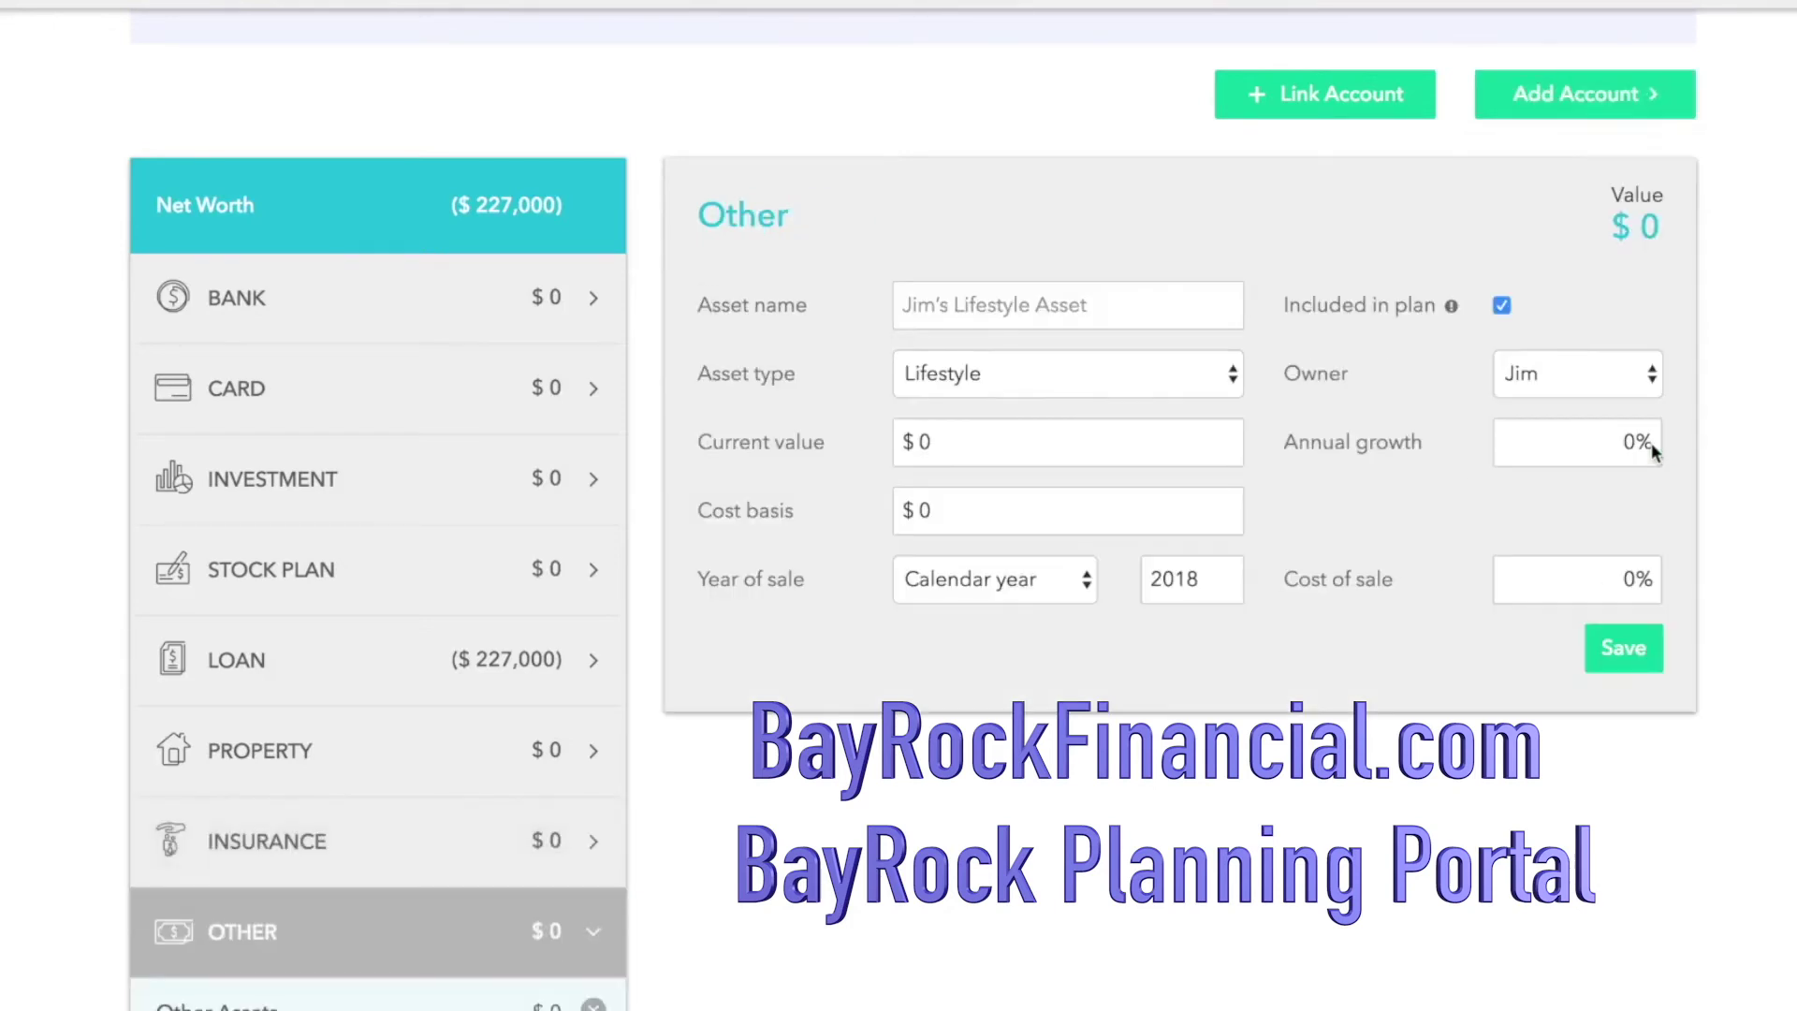
left_click(1166, 299)
type("SUV")
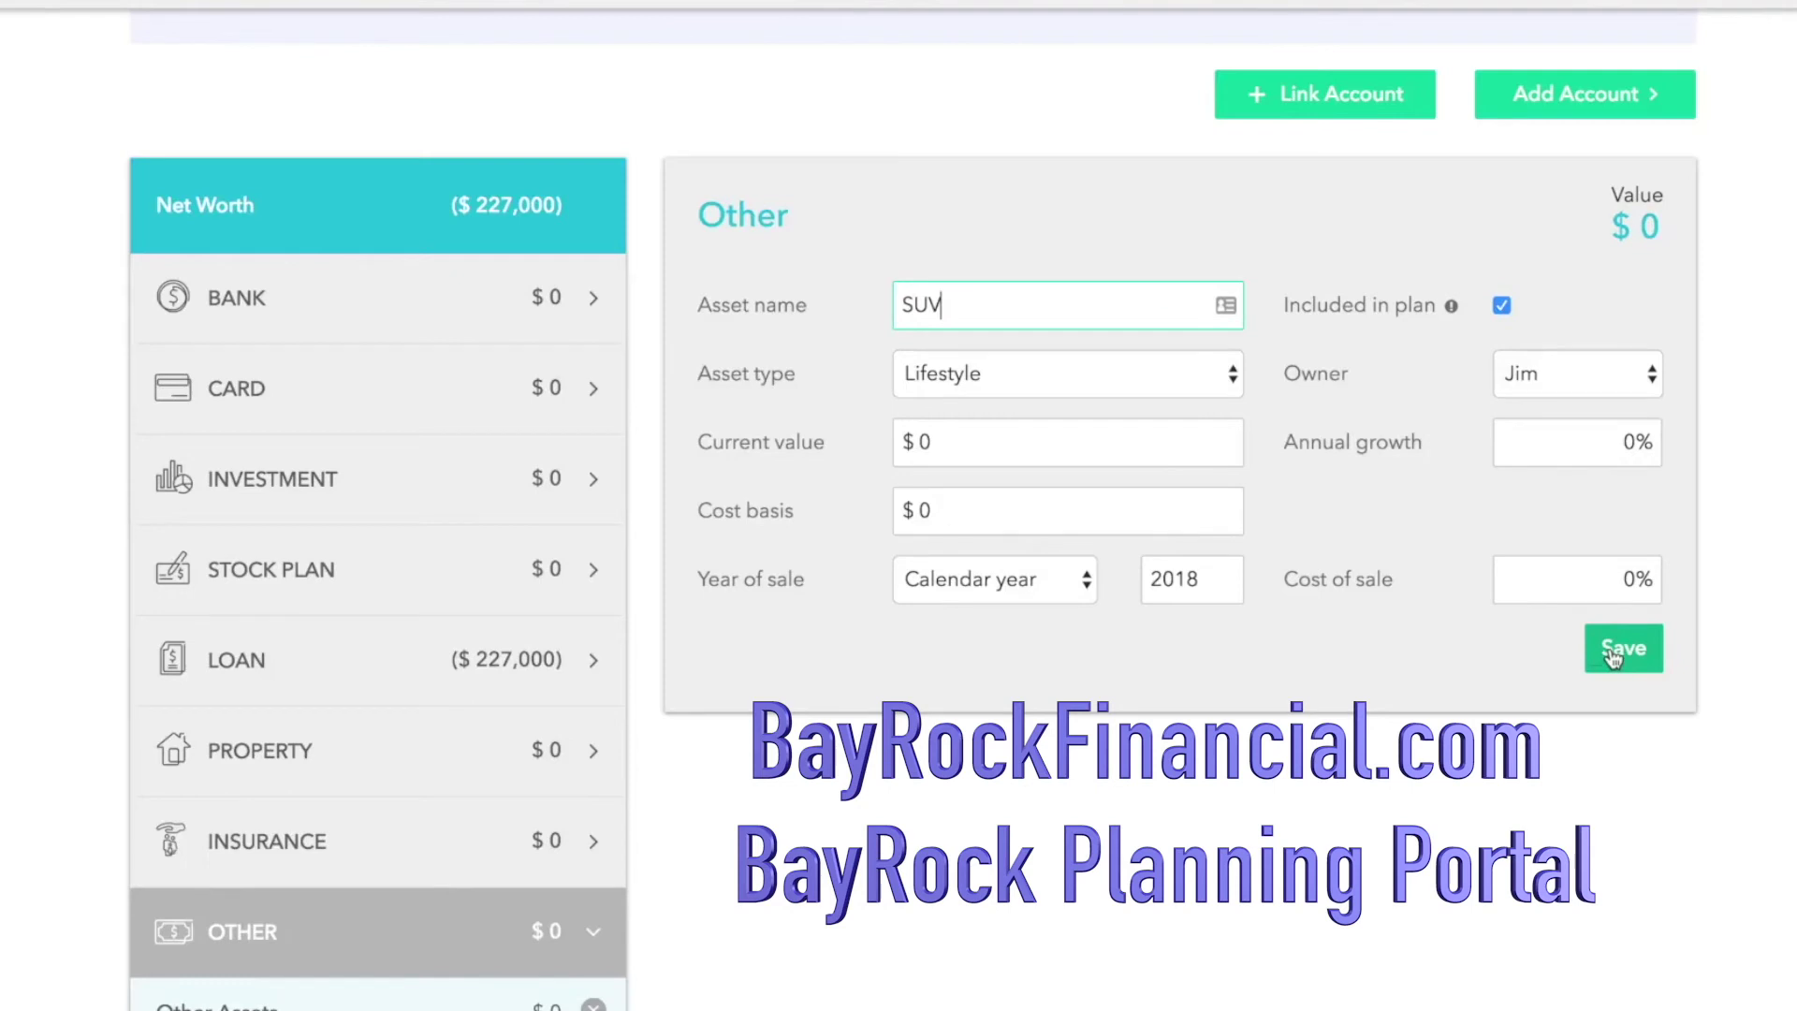
left_click(1633, 666)
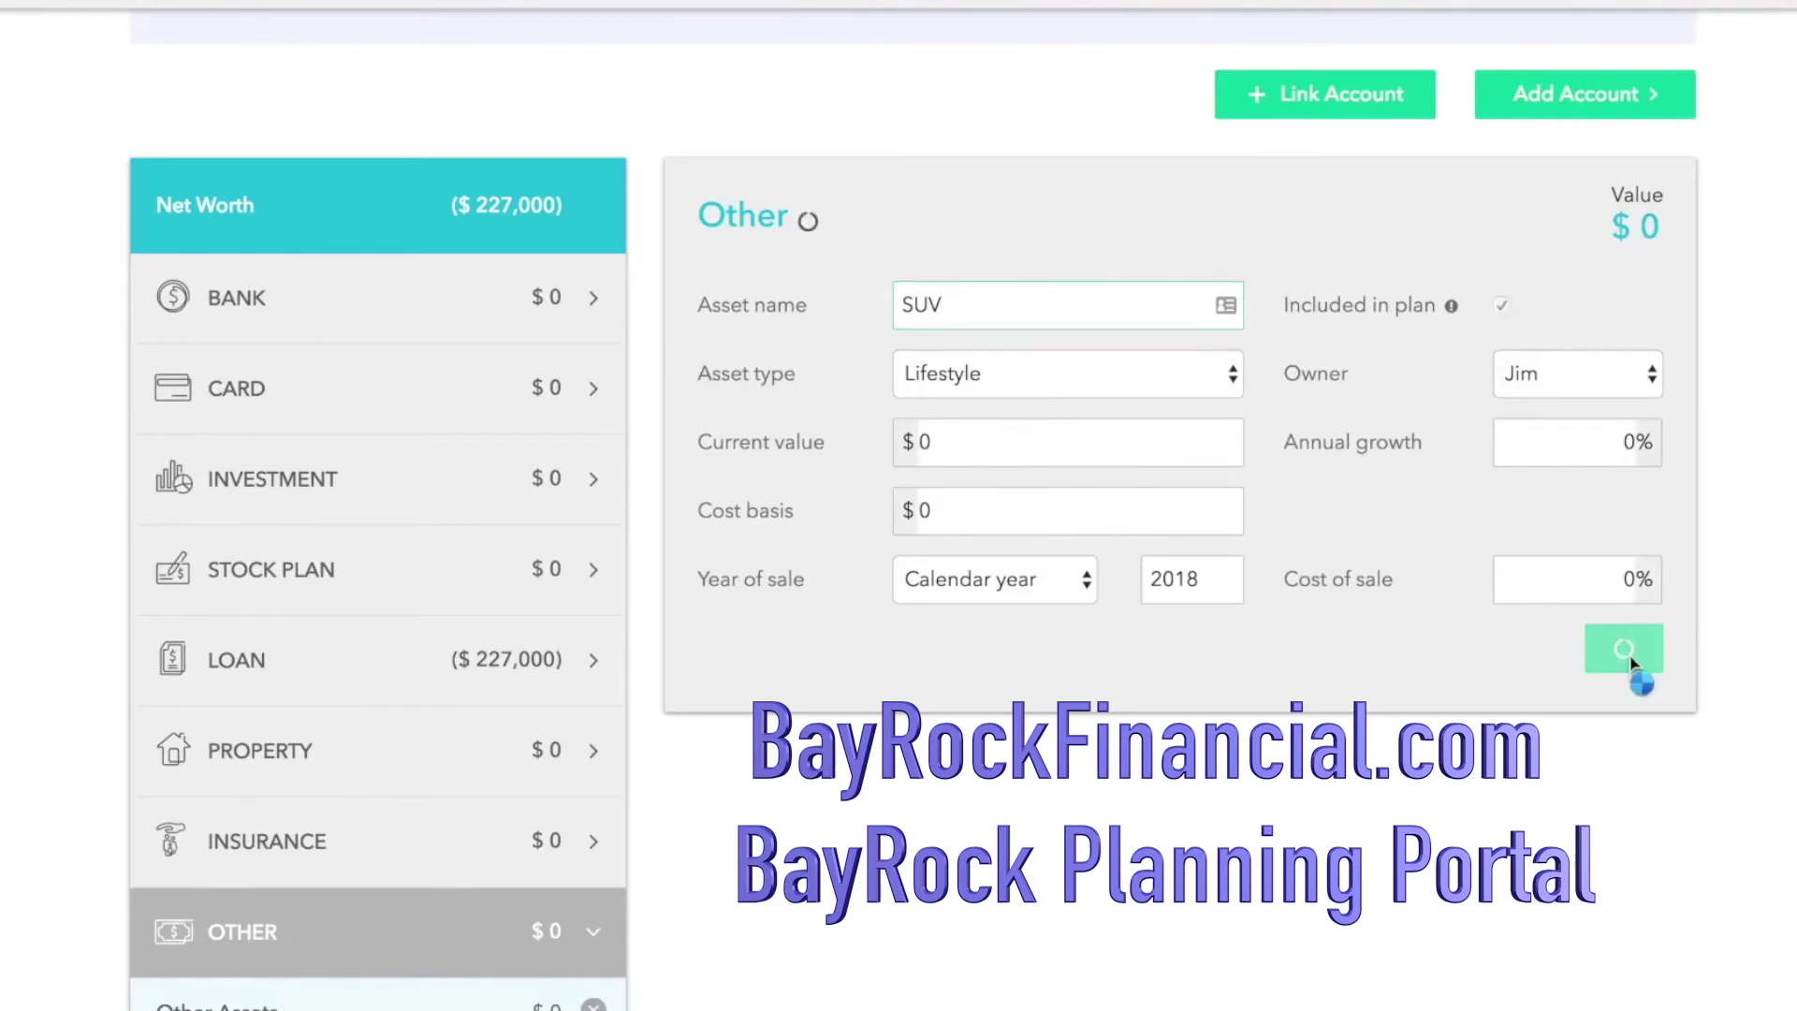
Step: Dismiss the Add Account list and continue to the General Expenses step
left_click(1652, 101)
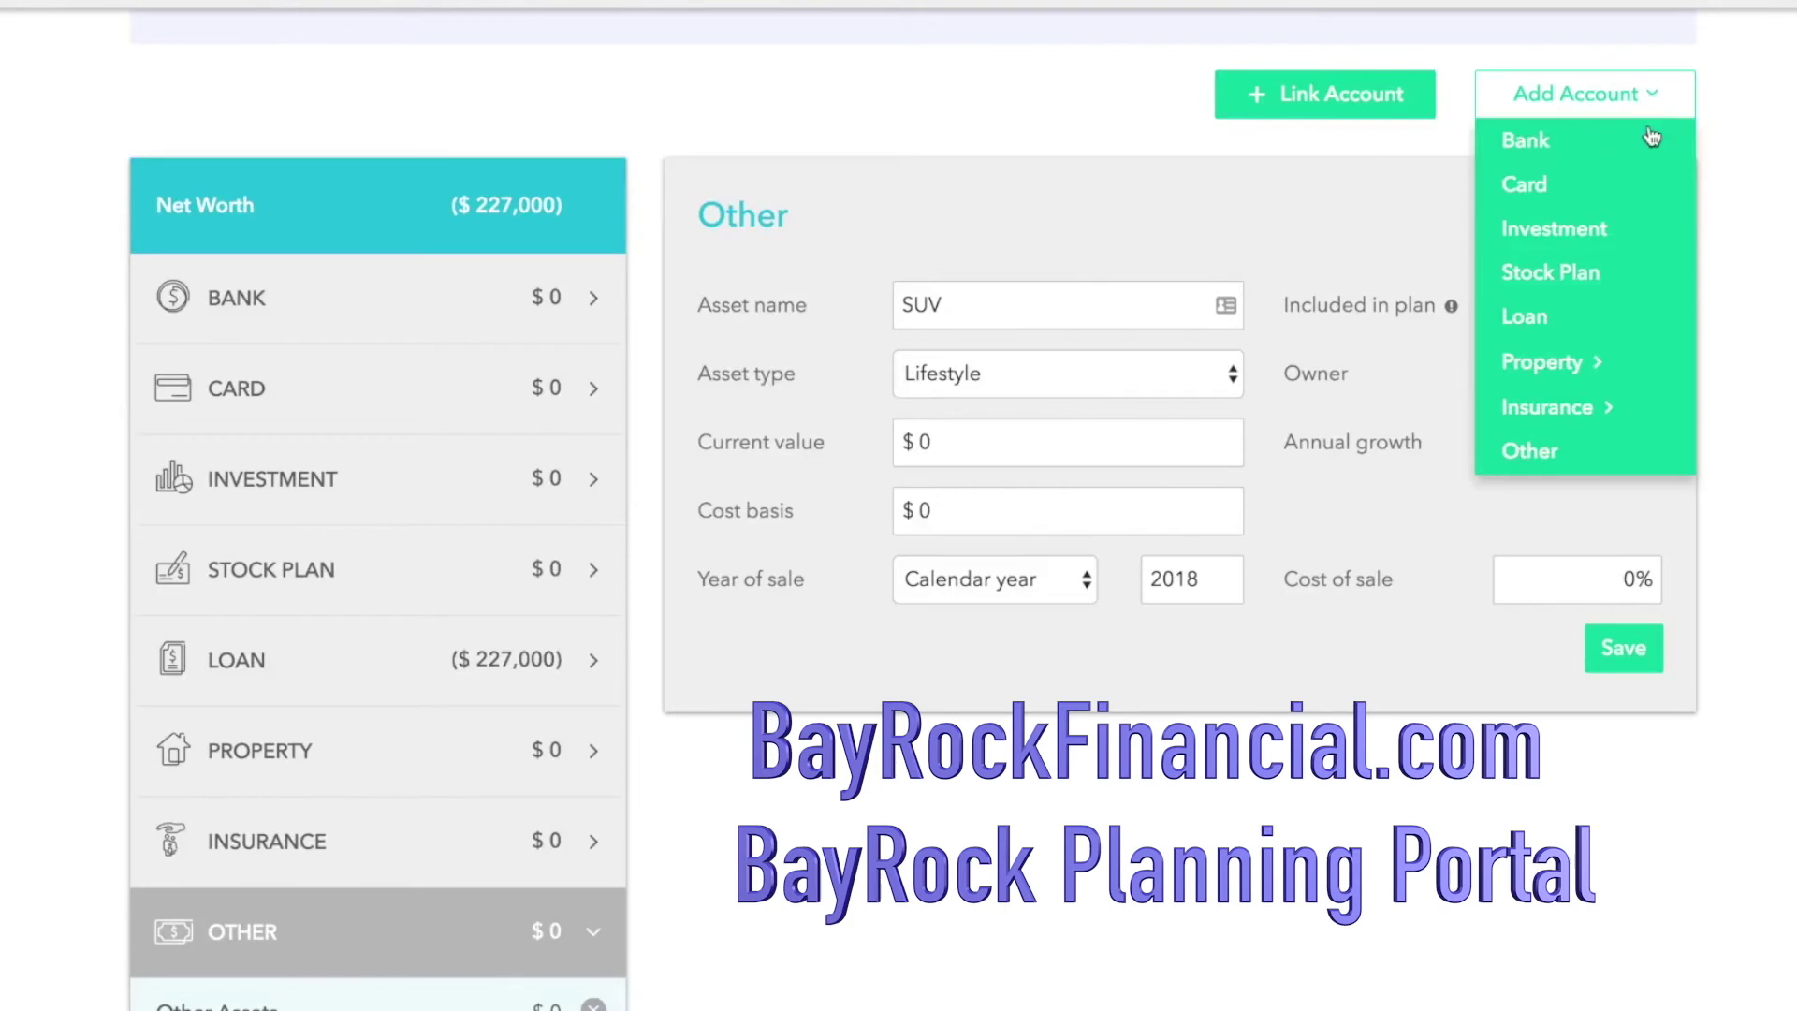
mouse_move(1597, 356)
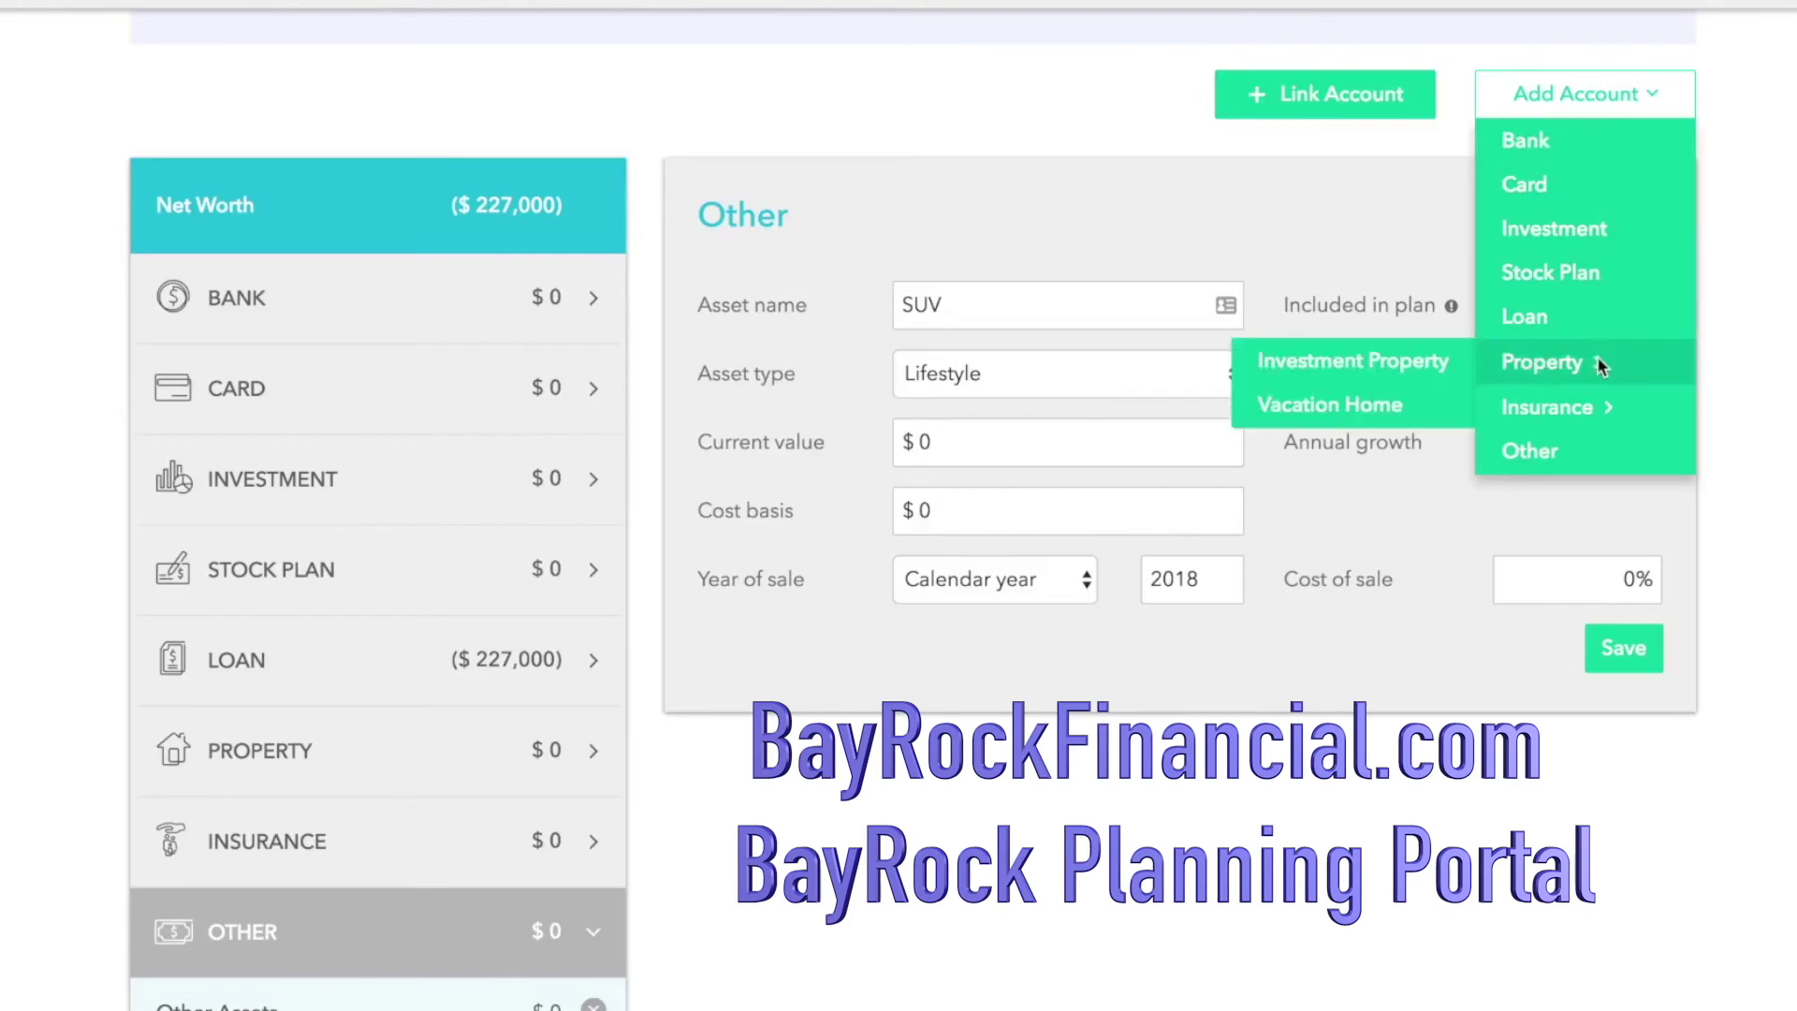
scroll(1416, 403, "up", 1)
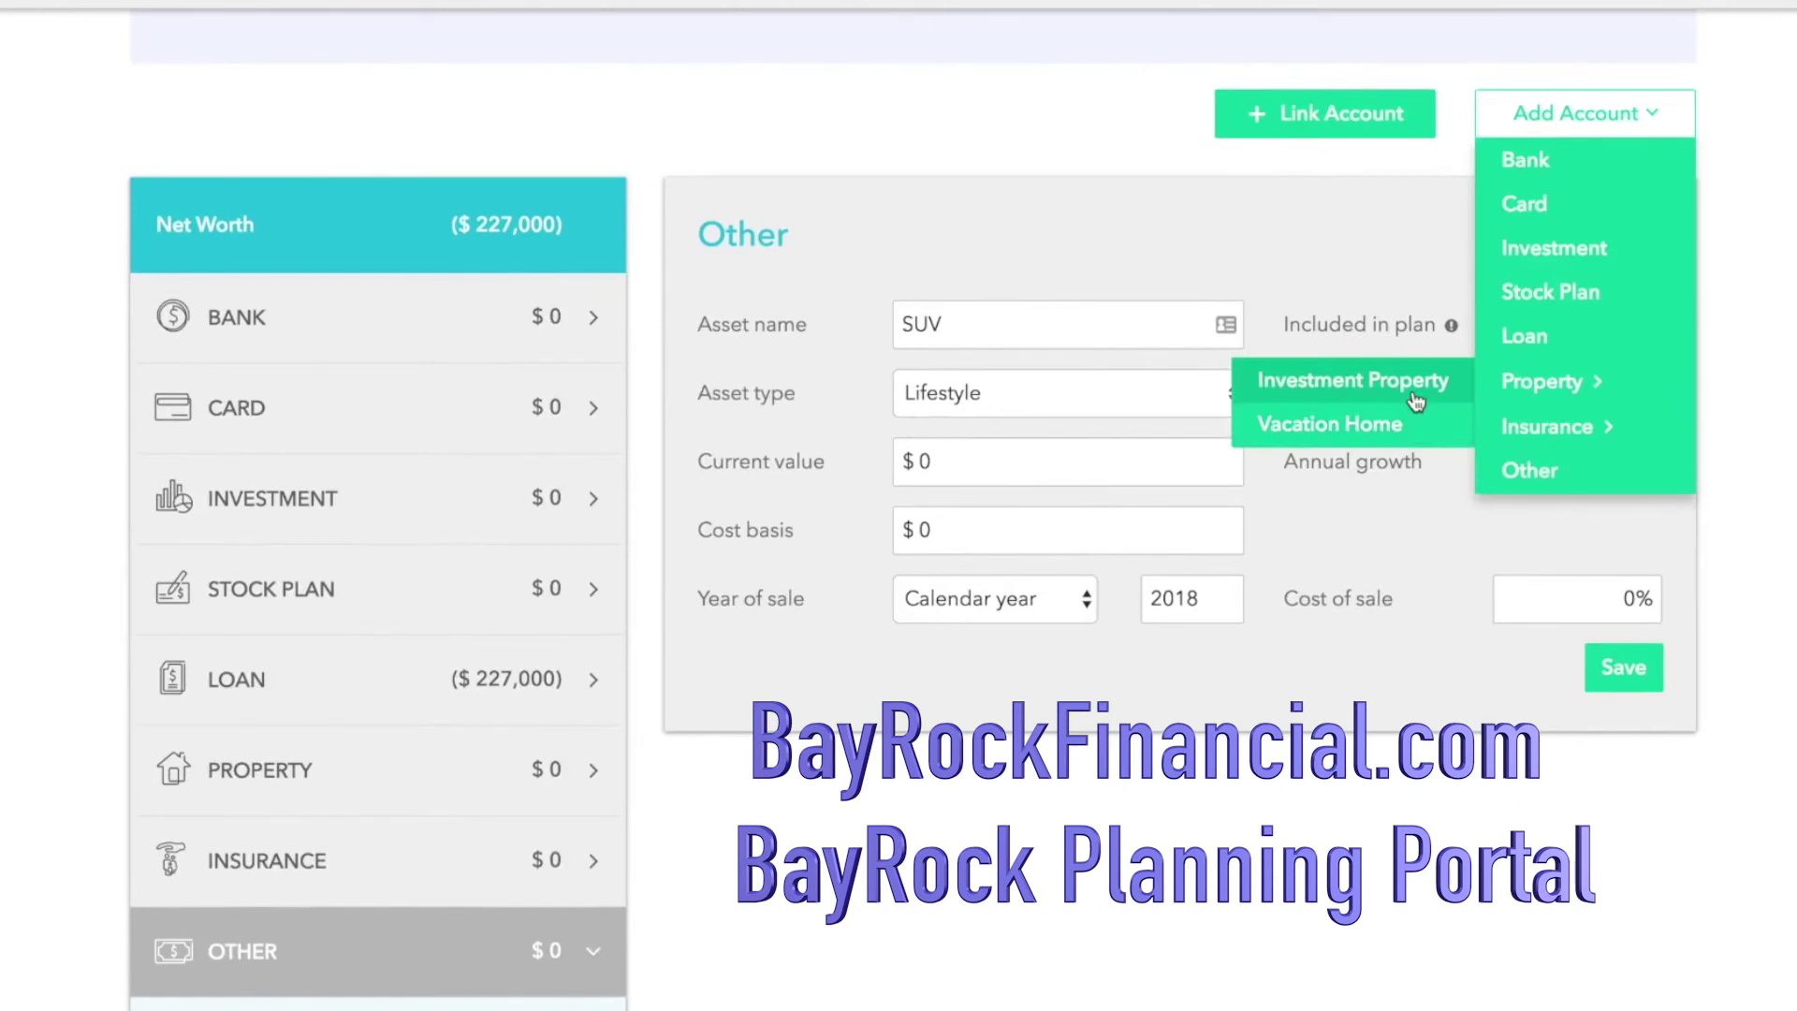
left_click(1749, 434)
scroll(1749, 435, "down", 1)
scroll(1746, 433, "down", 5)
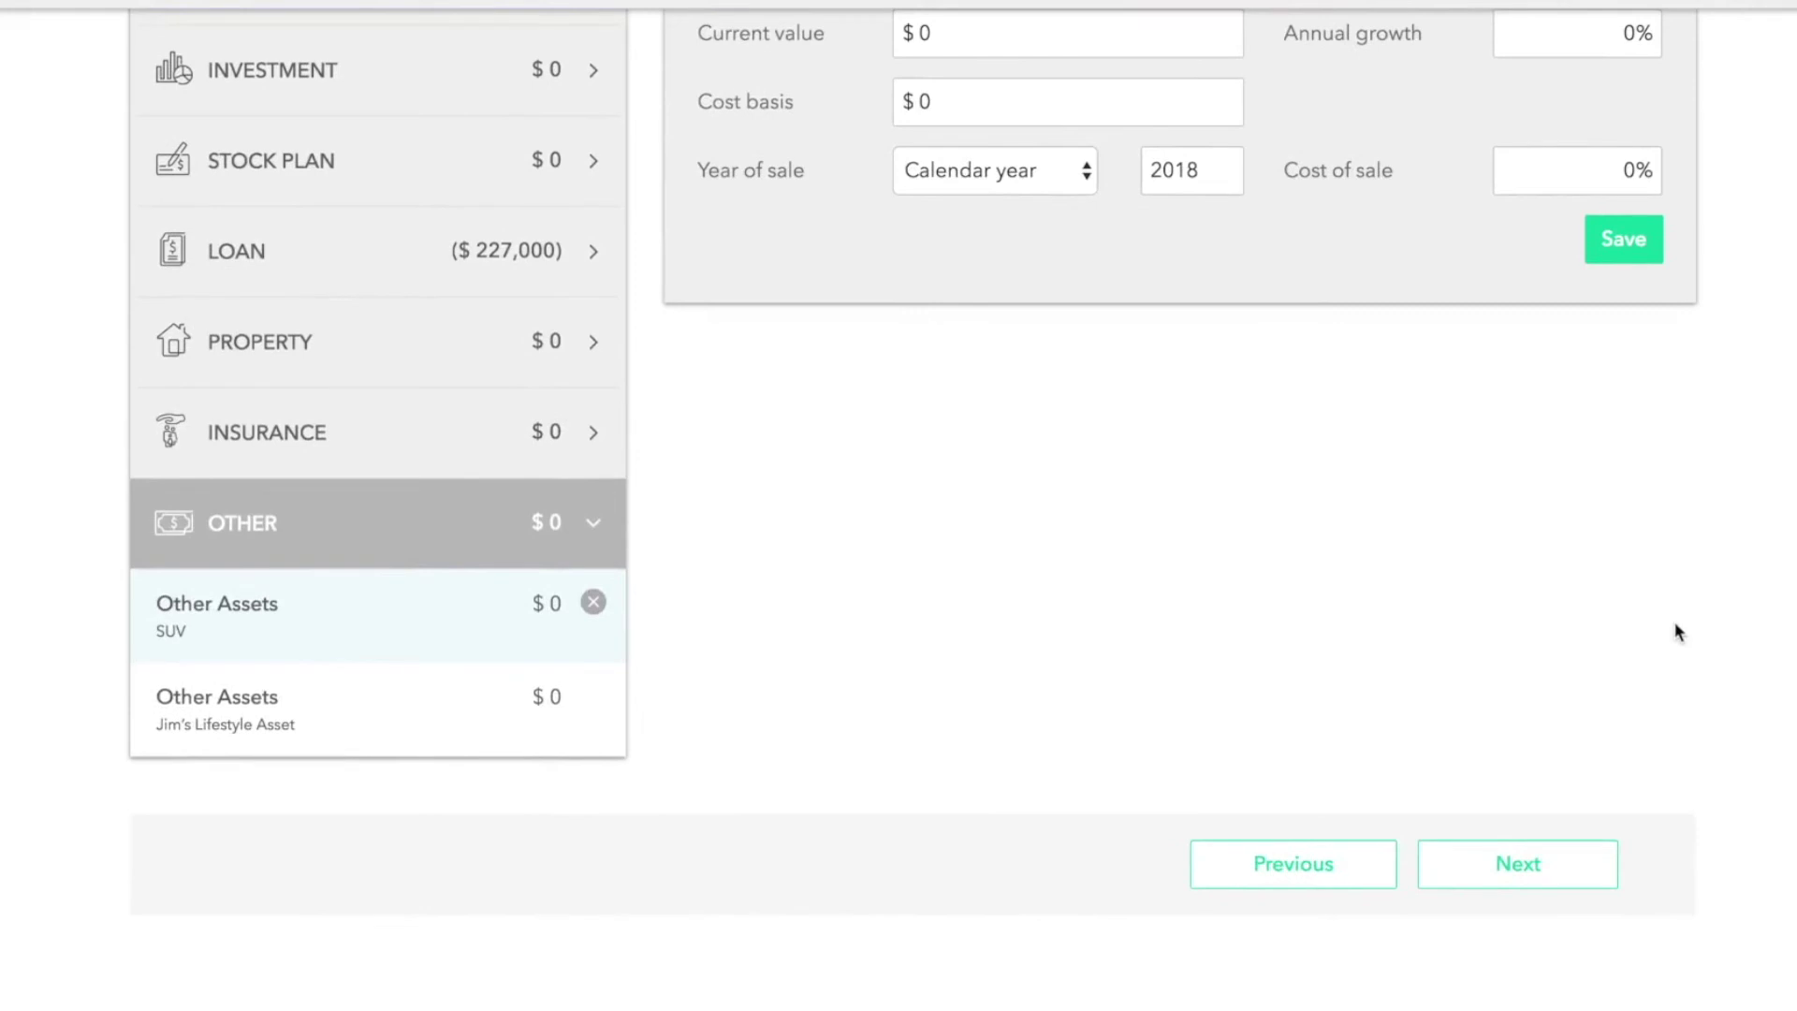
left_click(1553, 864)
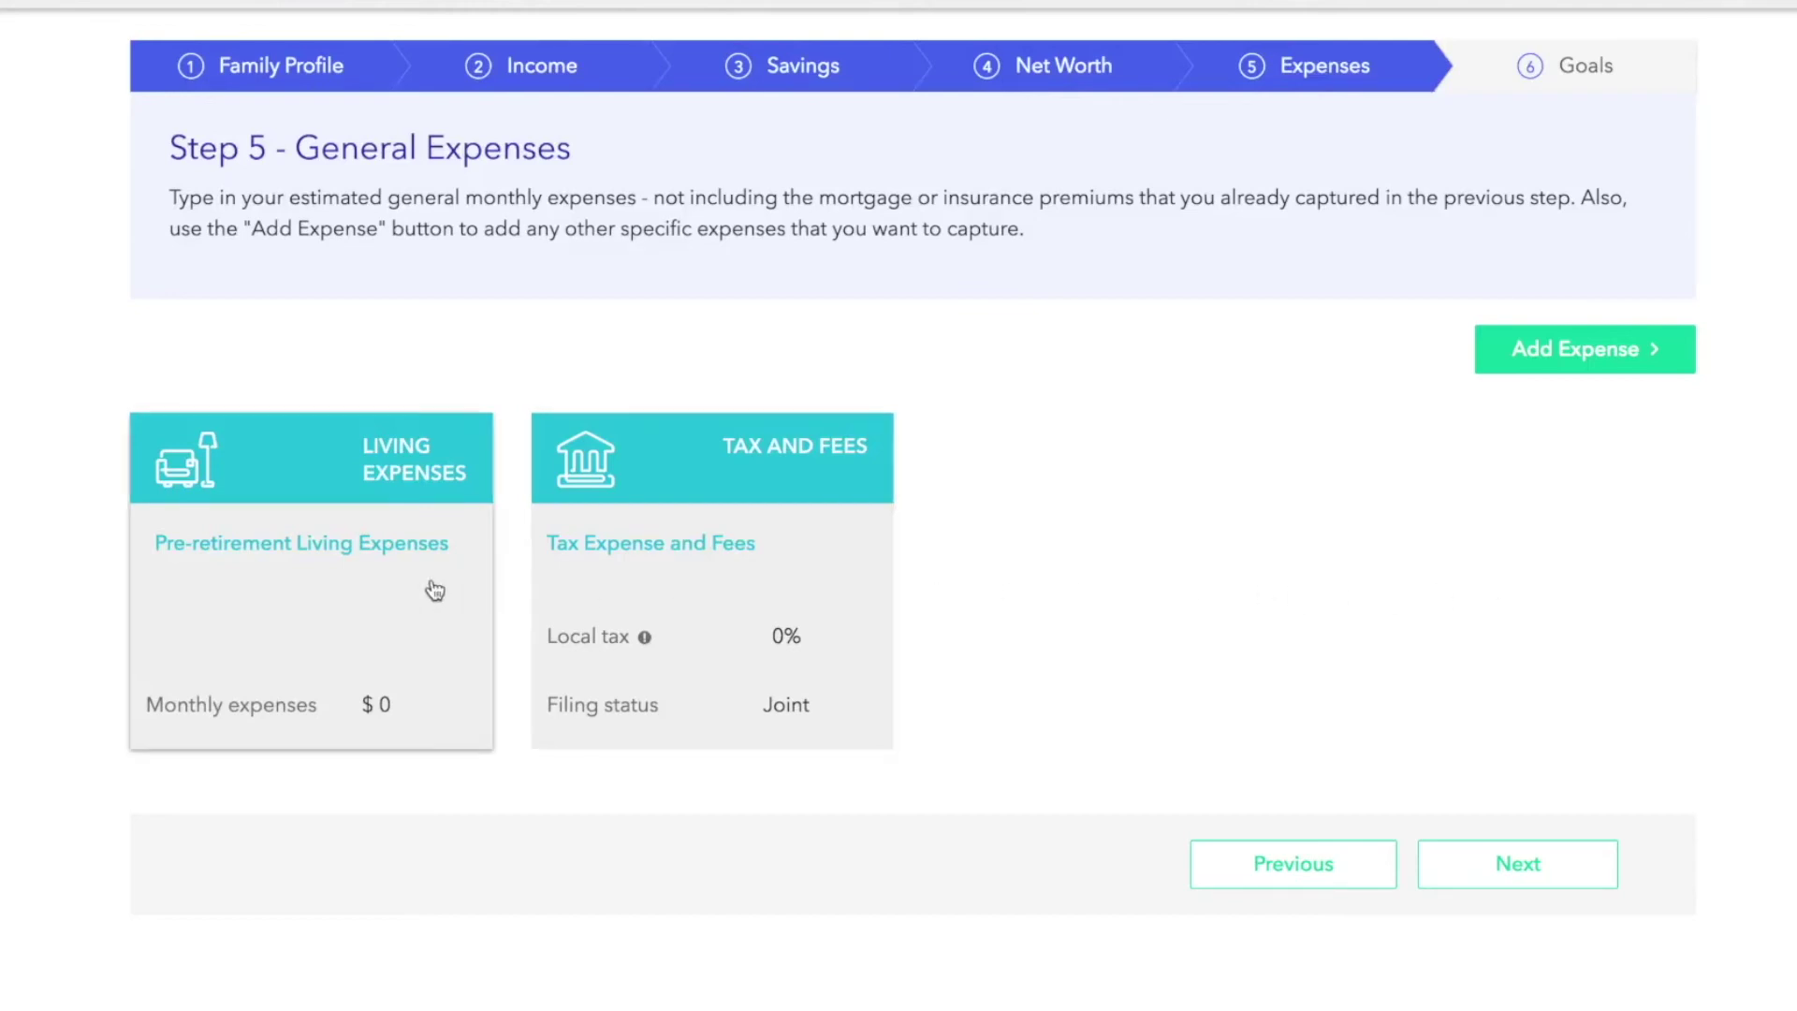
Step: Save the pre-retirement Living Expenses card unchanged and continue to Financial Goals
left_click(373, 587)
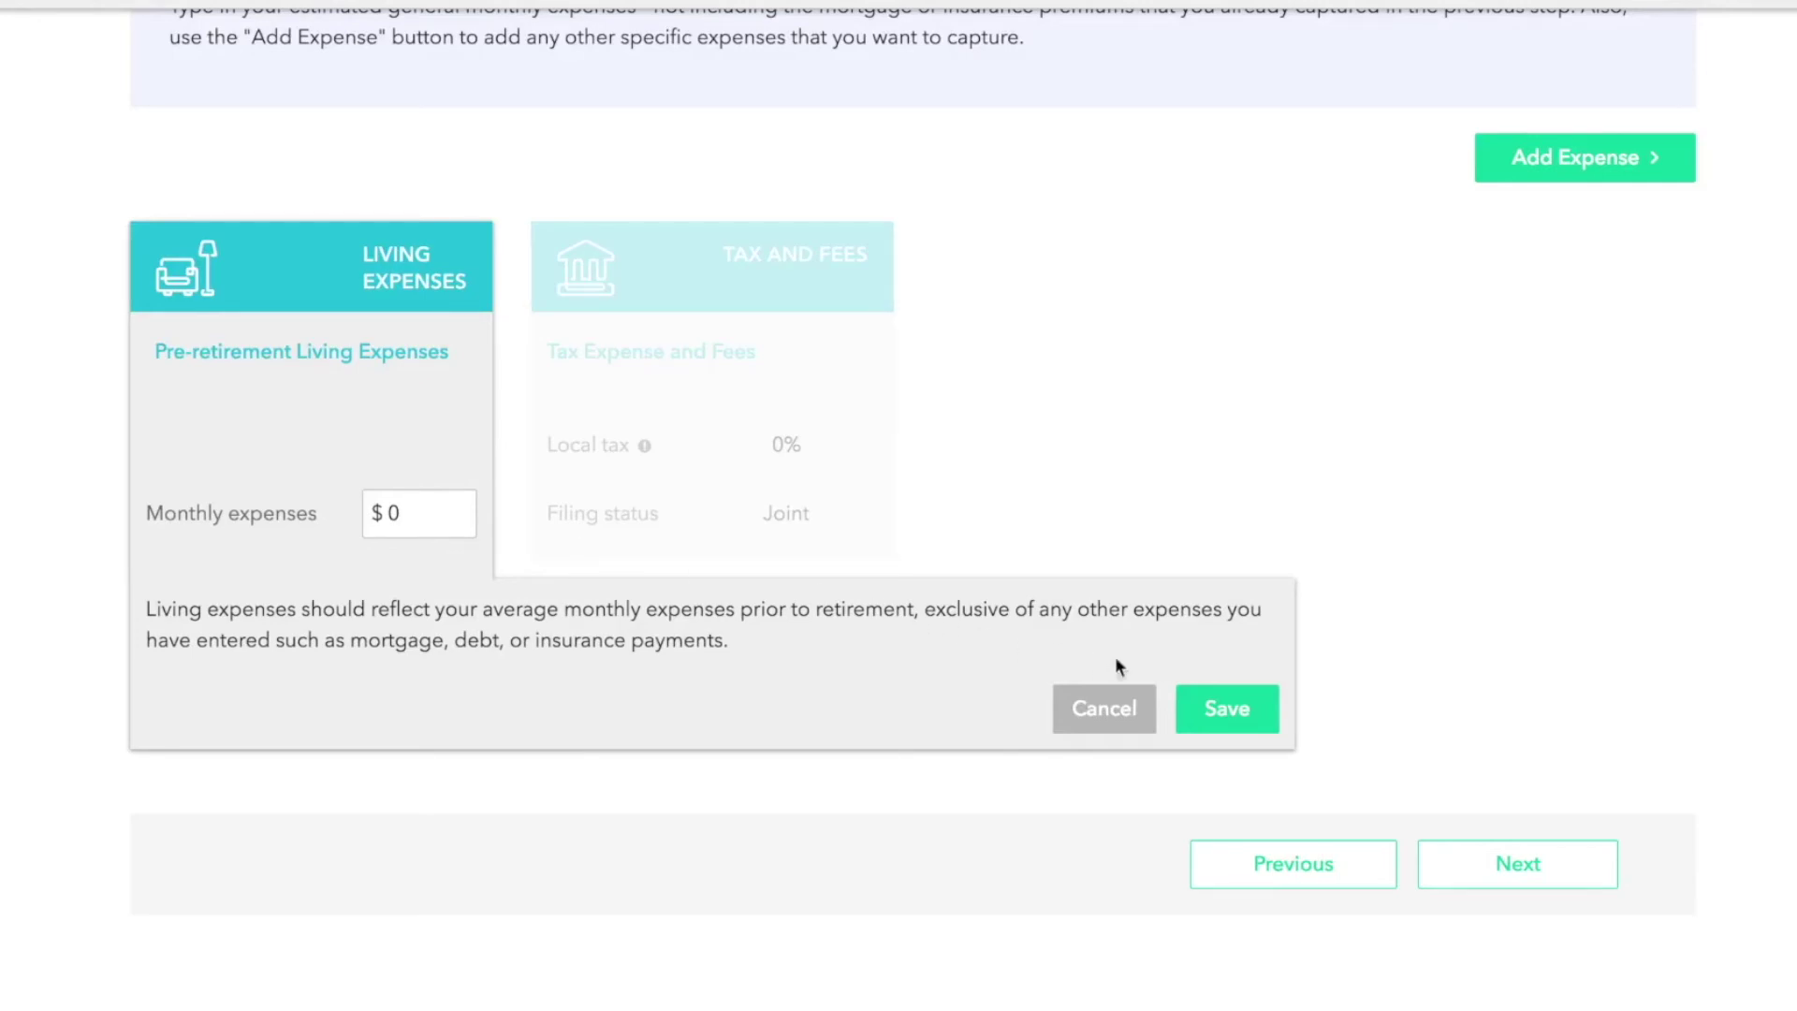
left_click(1216, 709)
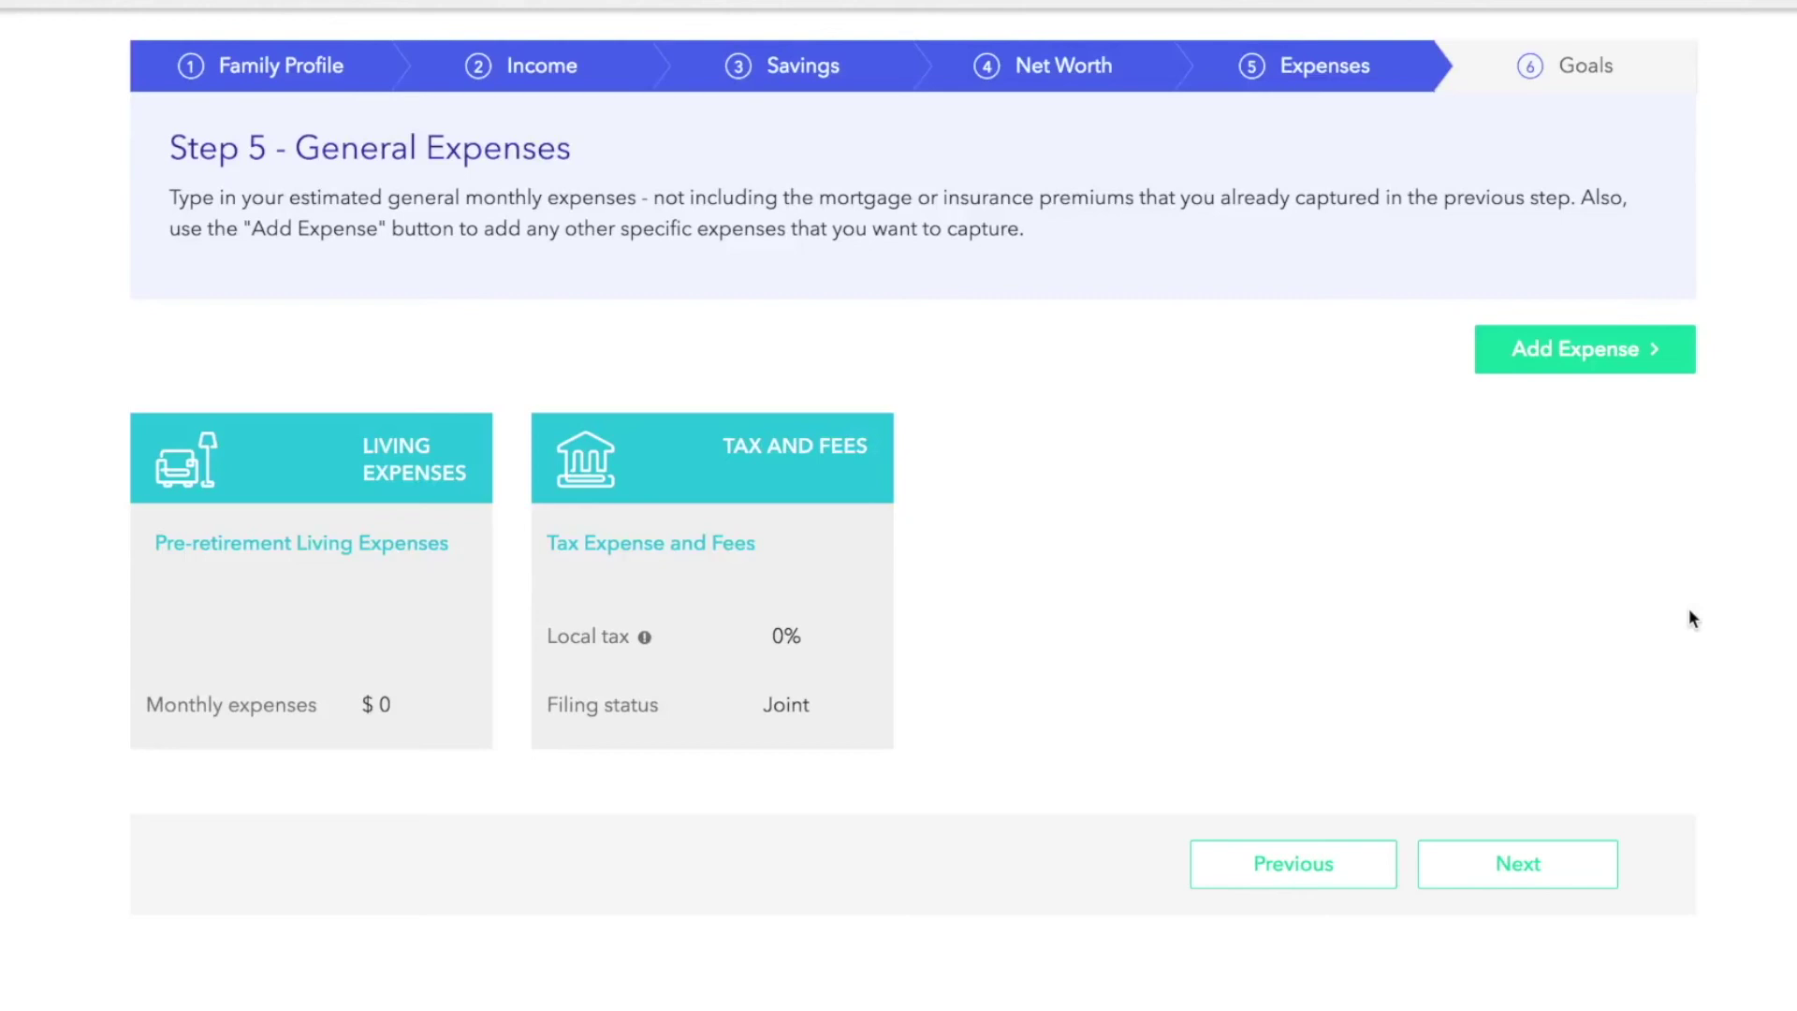
left_click(1516, 864)
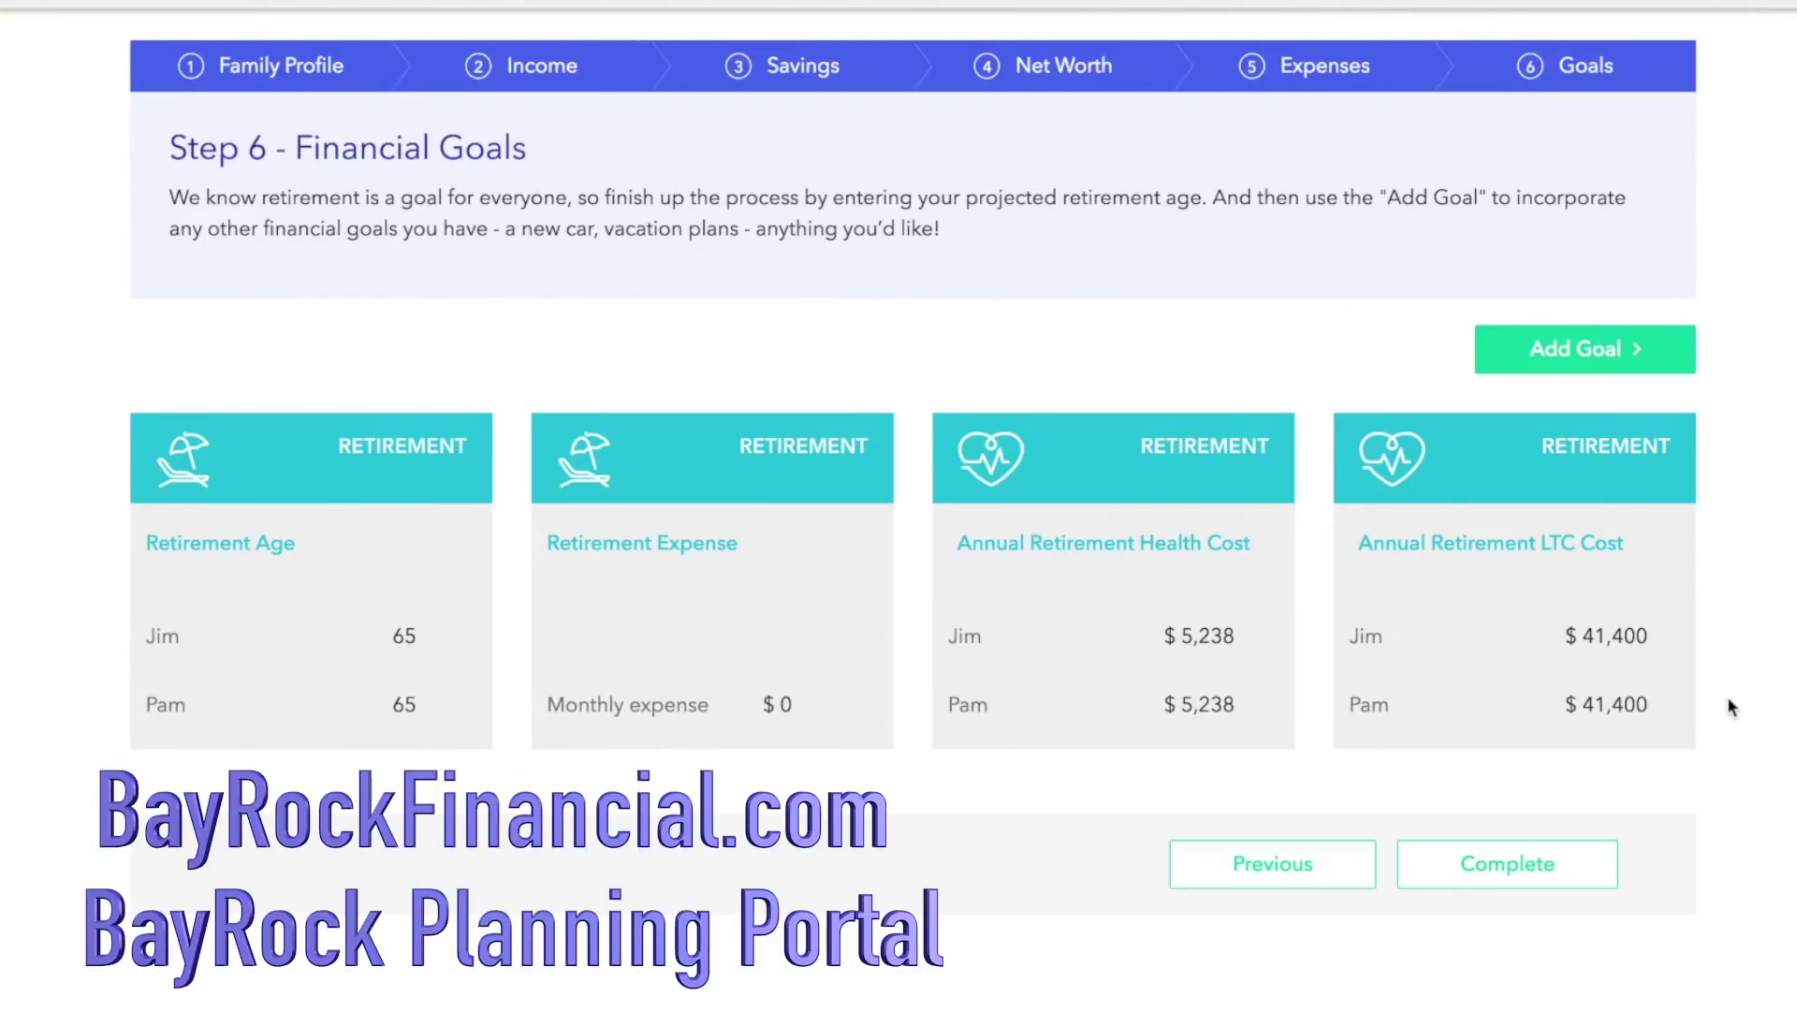
Step: Save both retirement ages at 65
left_click(463, 640)
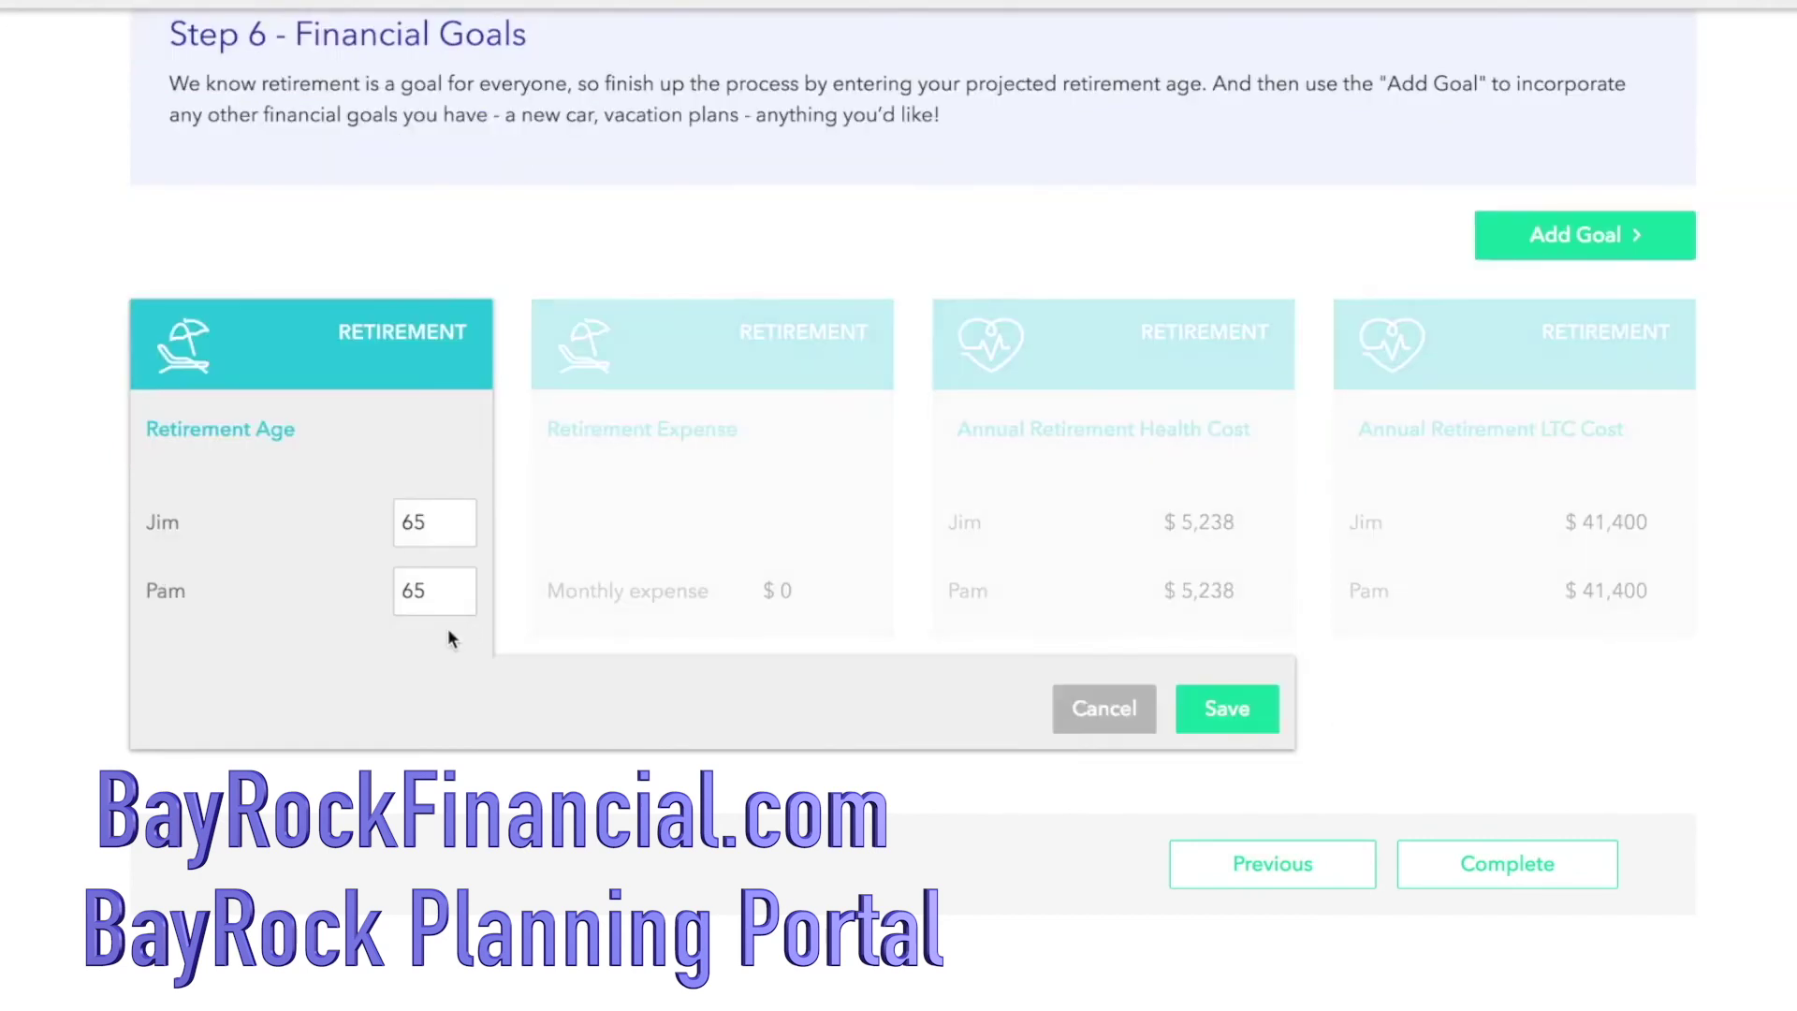
left_click(460, 517)
left_click(459, 528)
left_click(1227, 708)
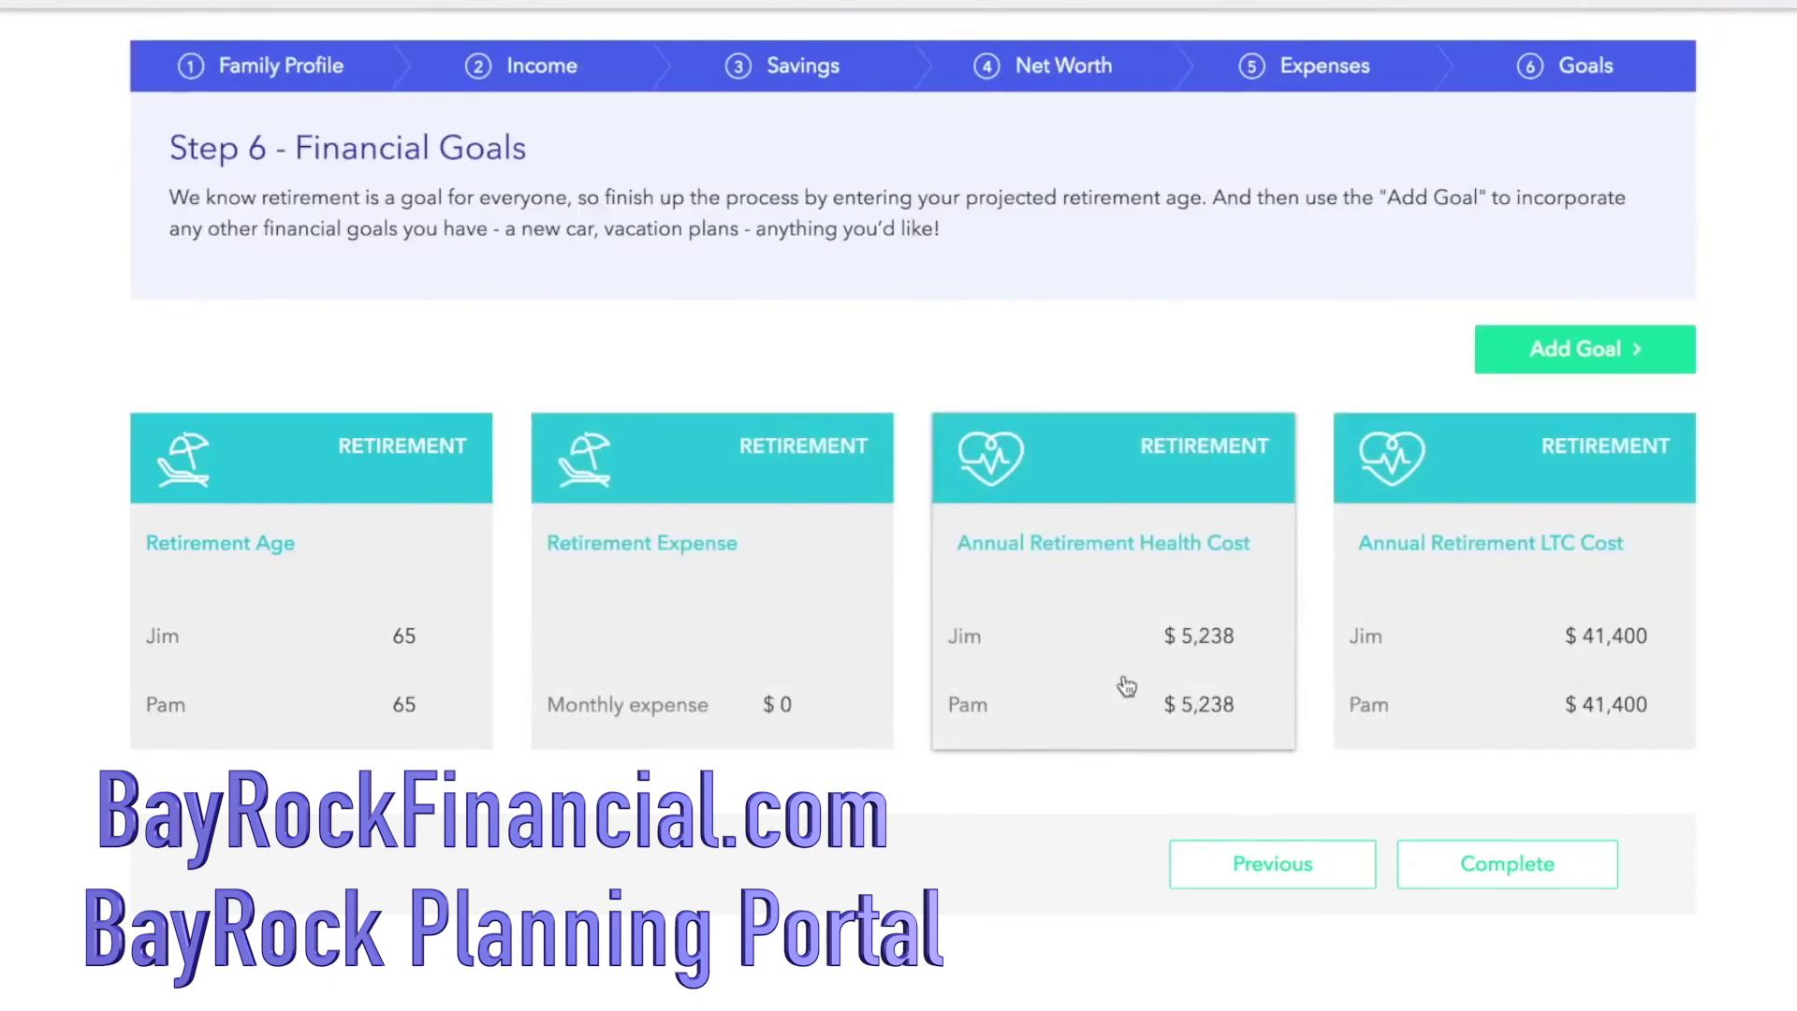
Step: Save the monthly retirement expense and show the addable goal types
left_click(831, 613)
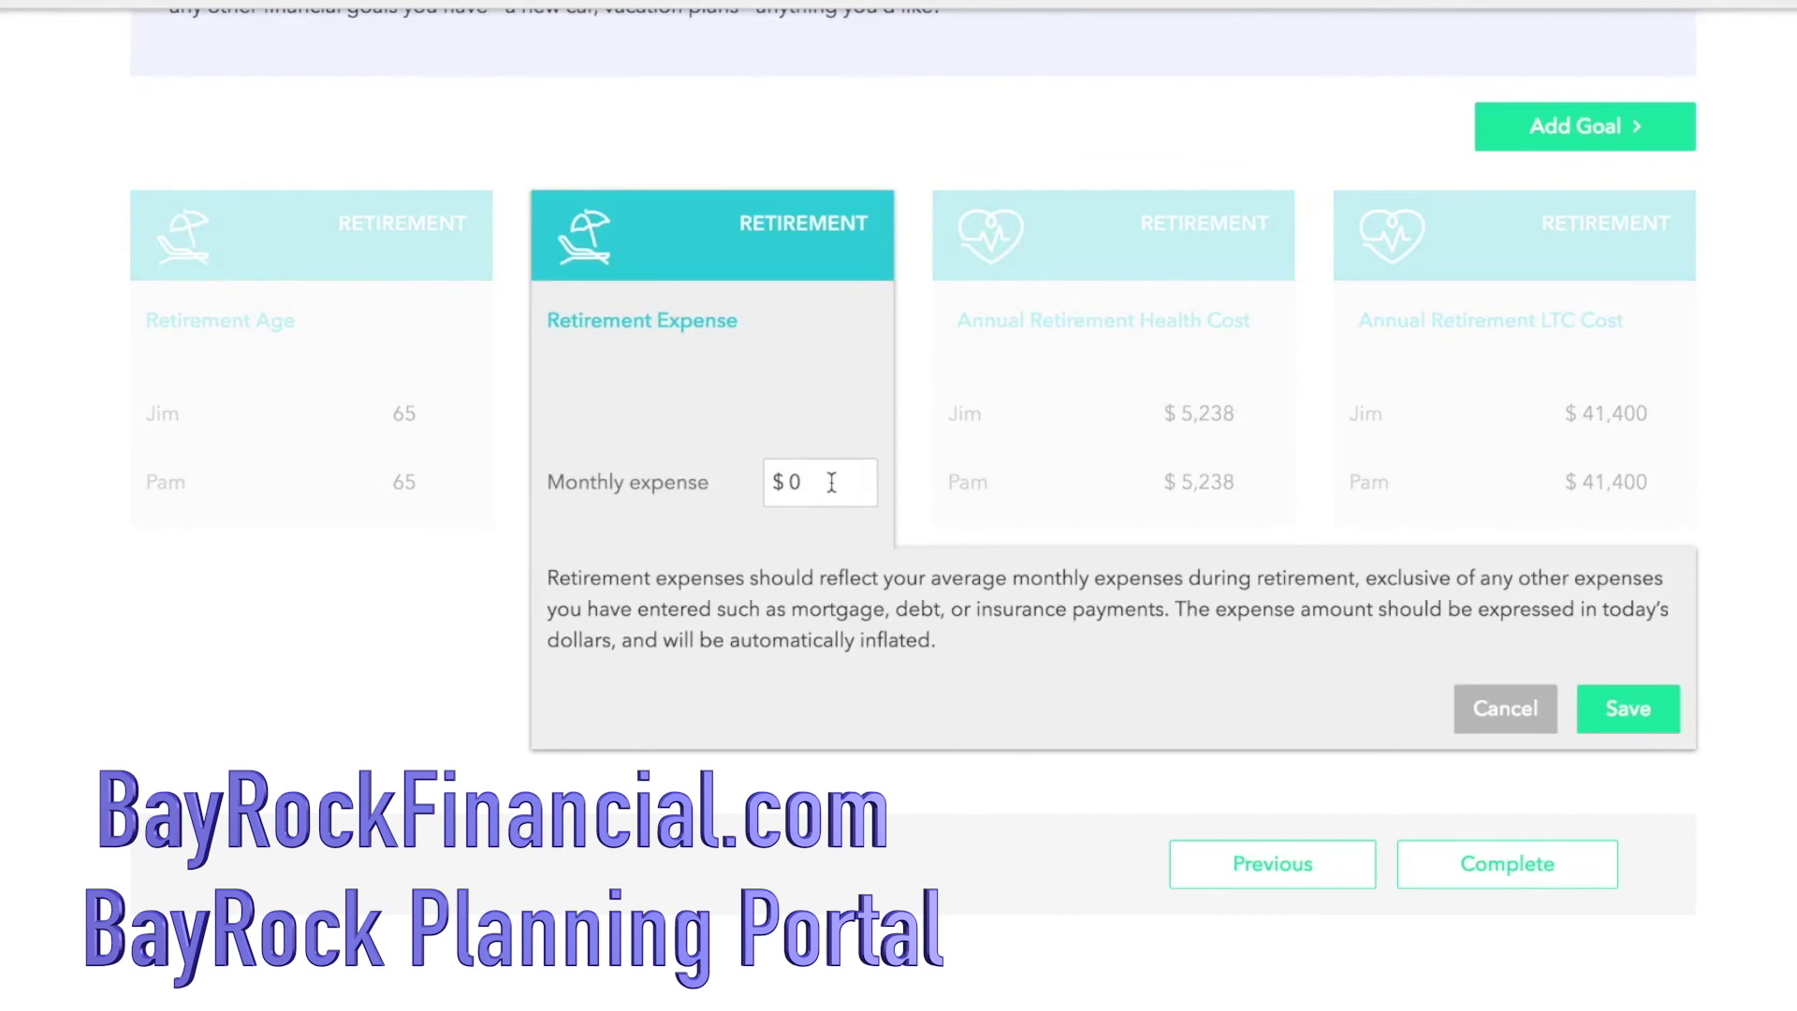
left_click(1632, 708)
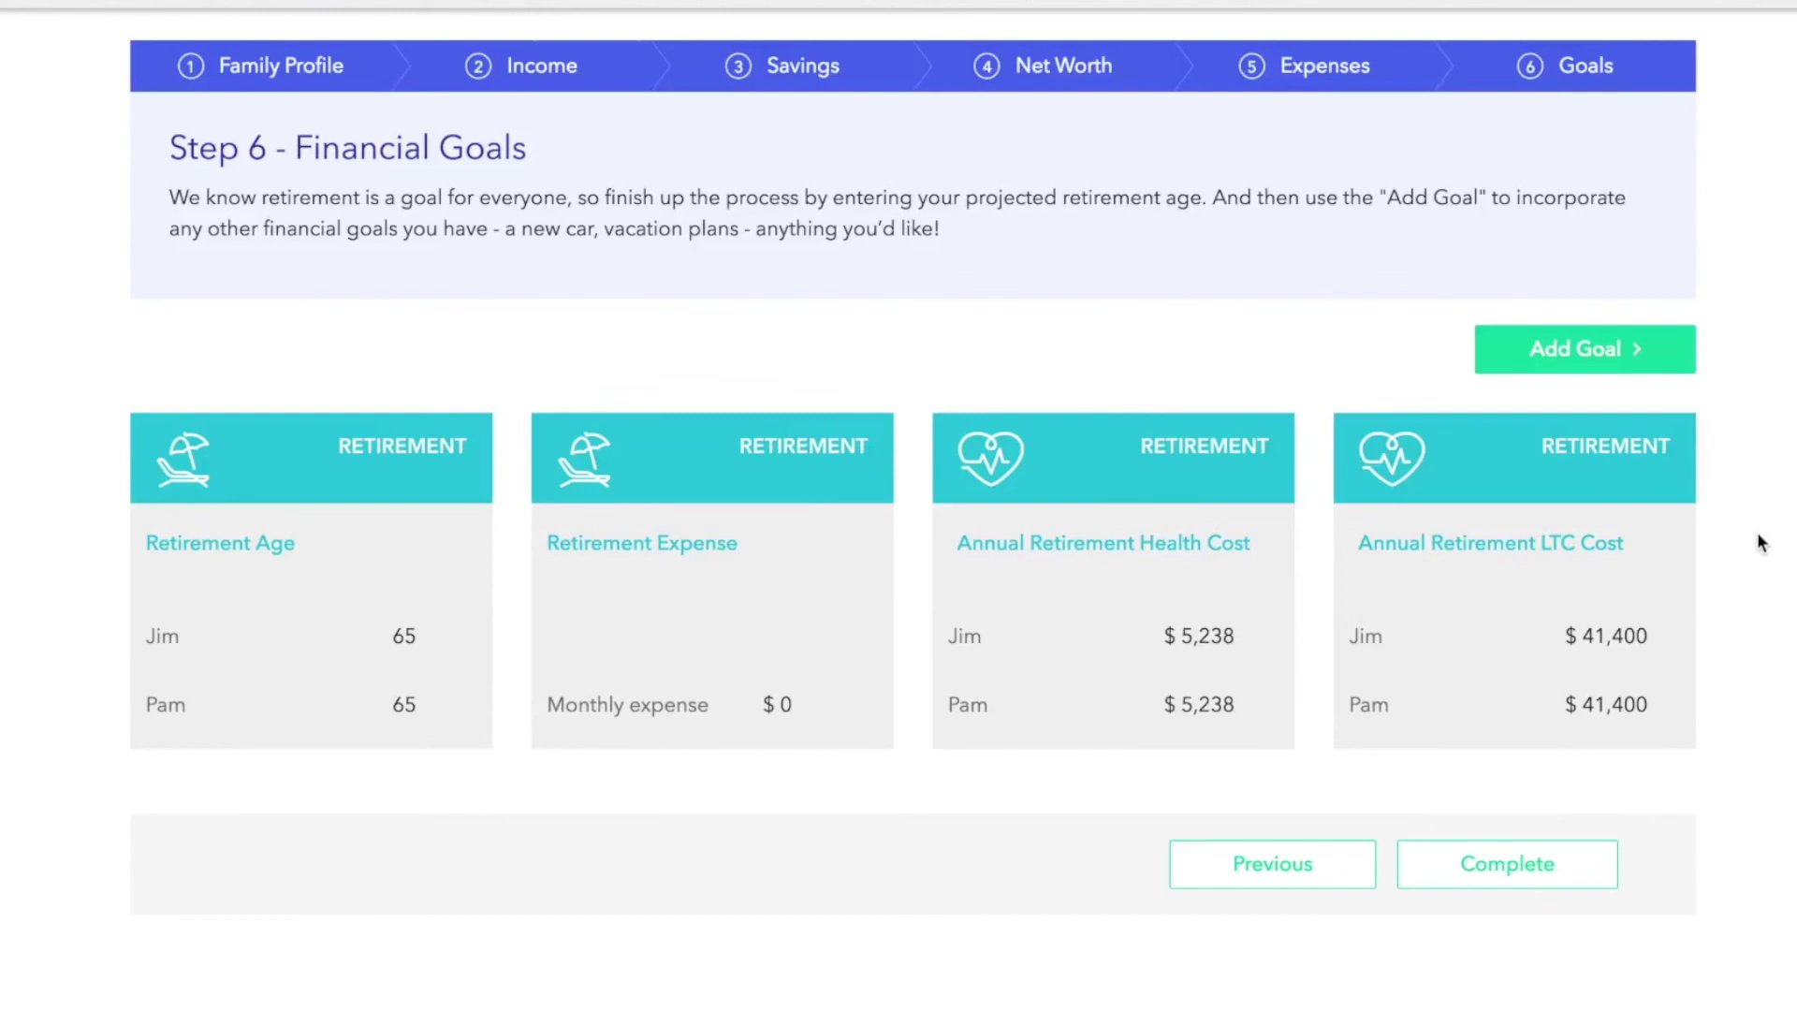
left_click(1645, 360)
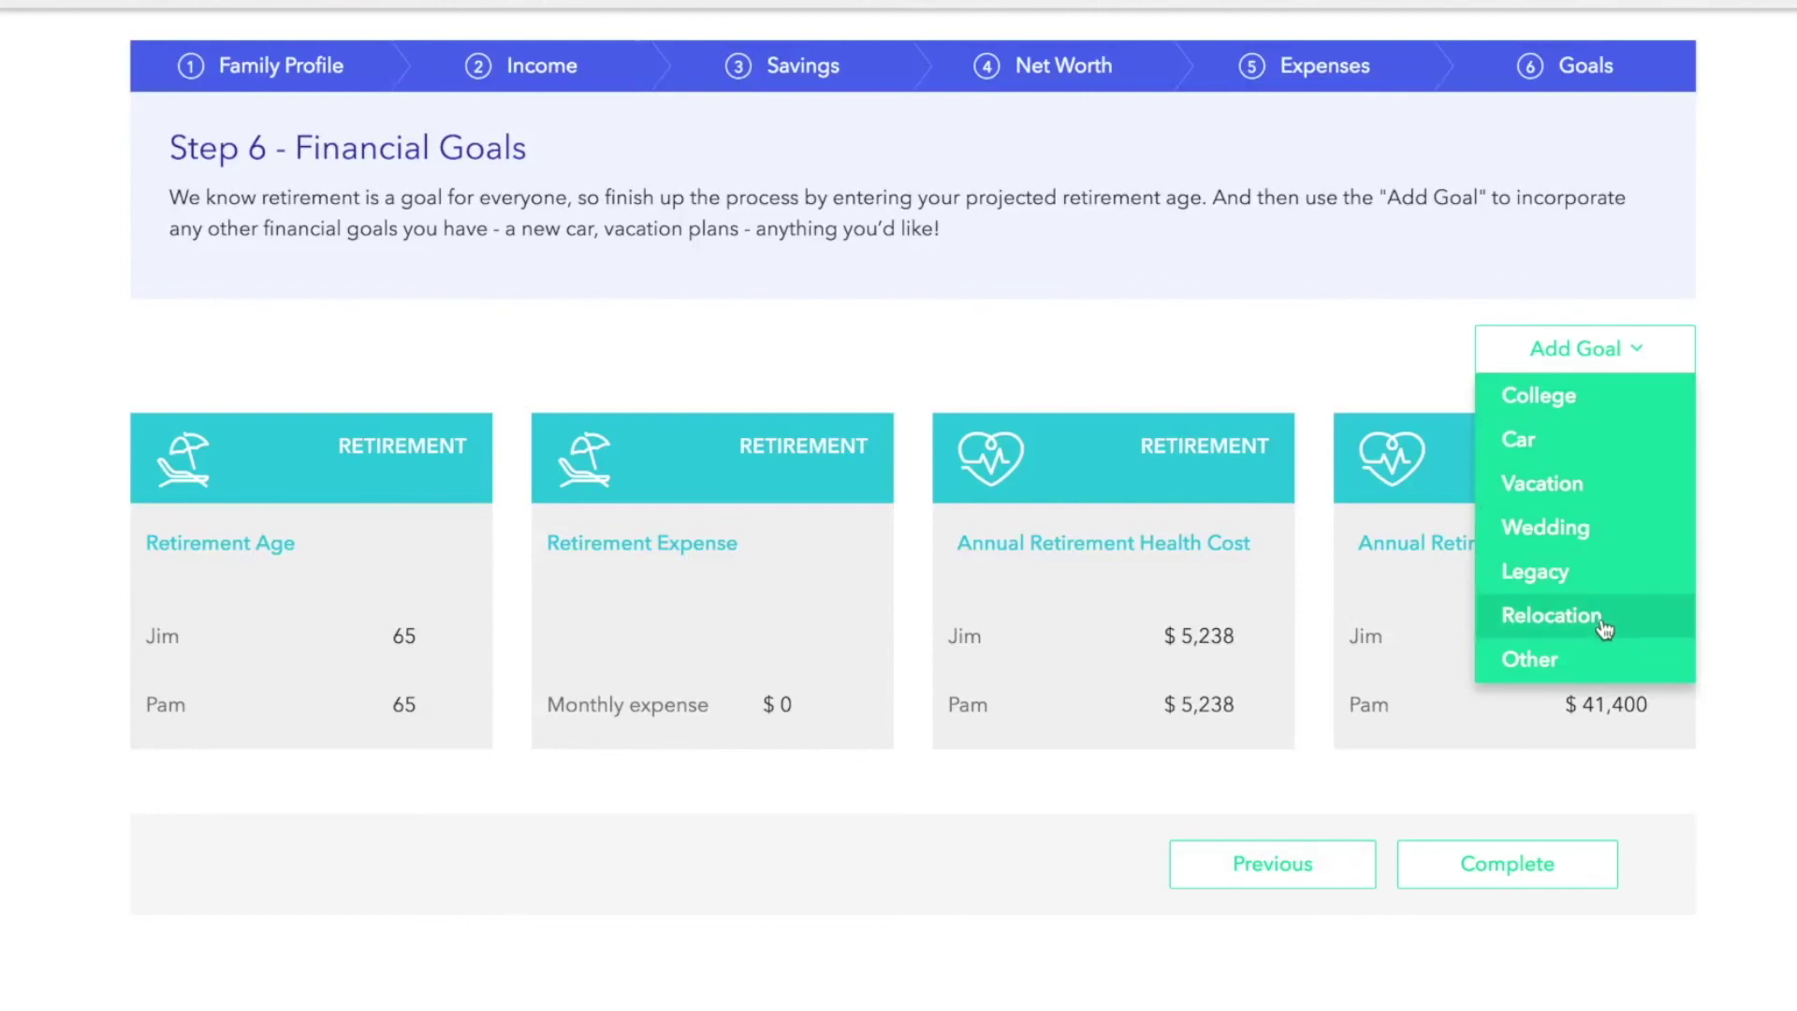